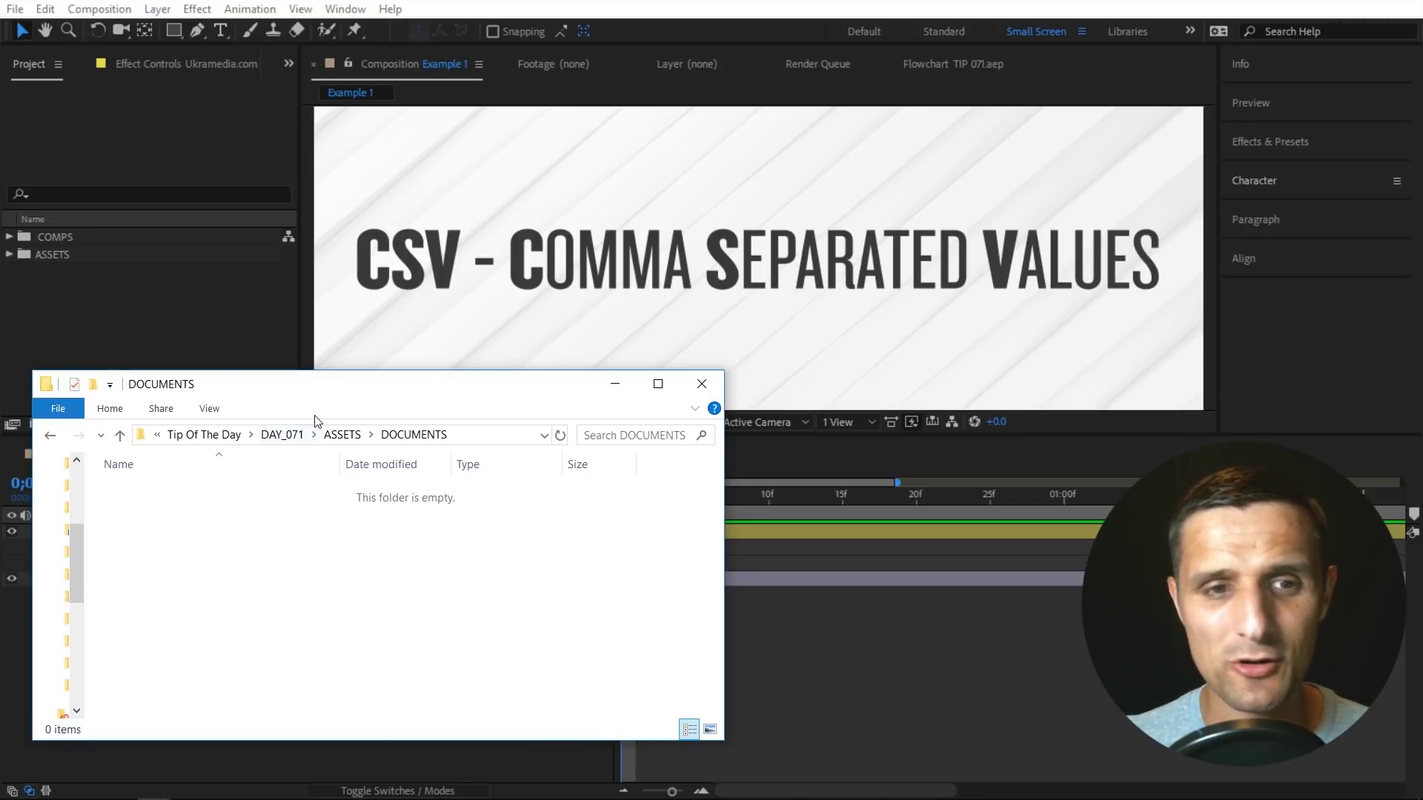
Create a new text document in the DOCUMENTS folder named sample.csv.
right_click(264, 552)
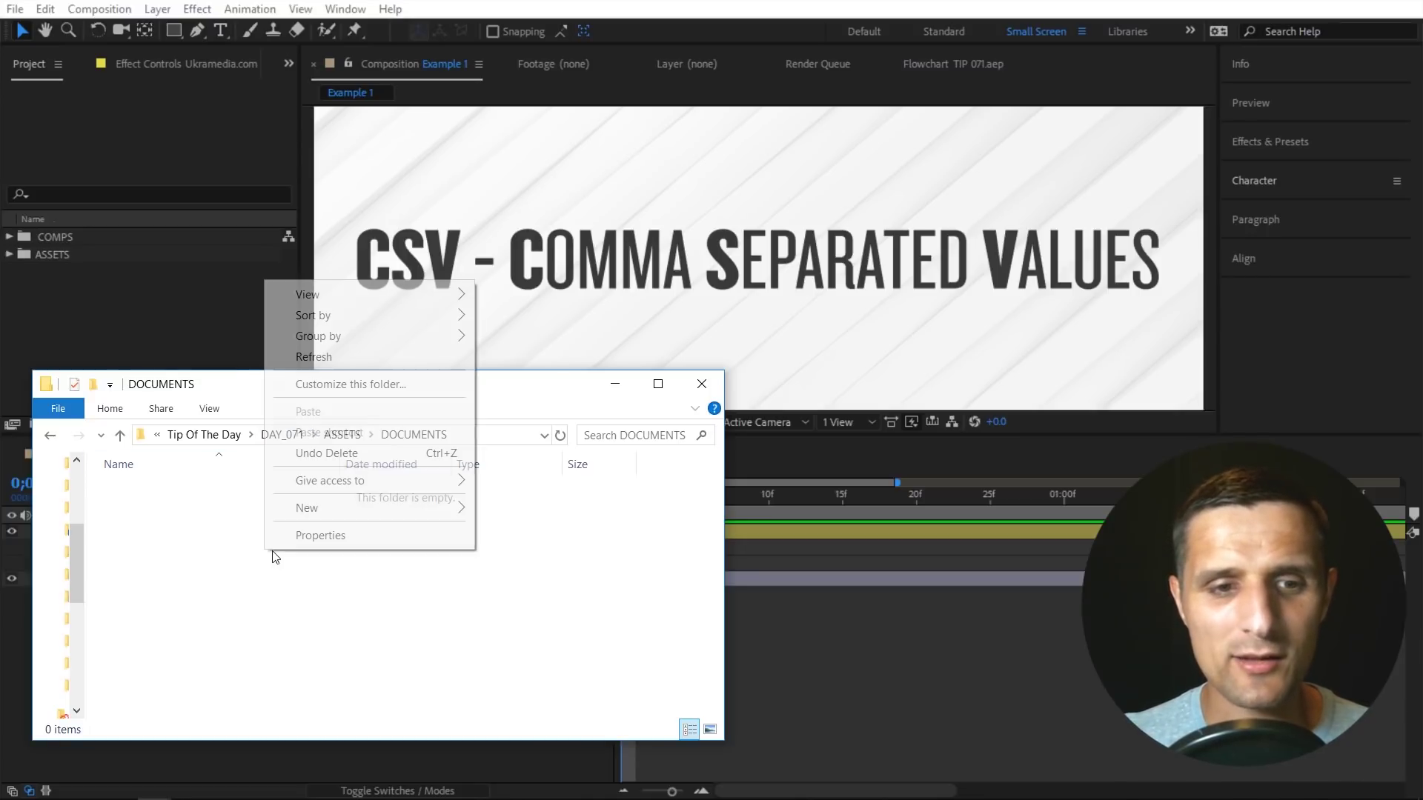
mouse_move(326, 508)
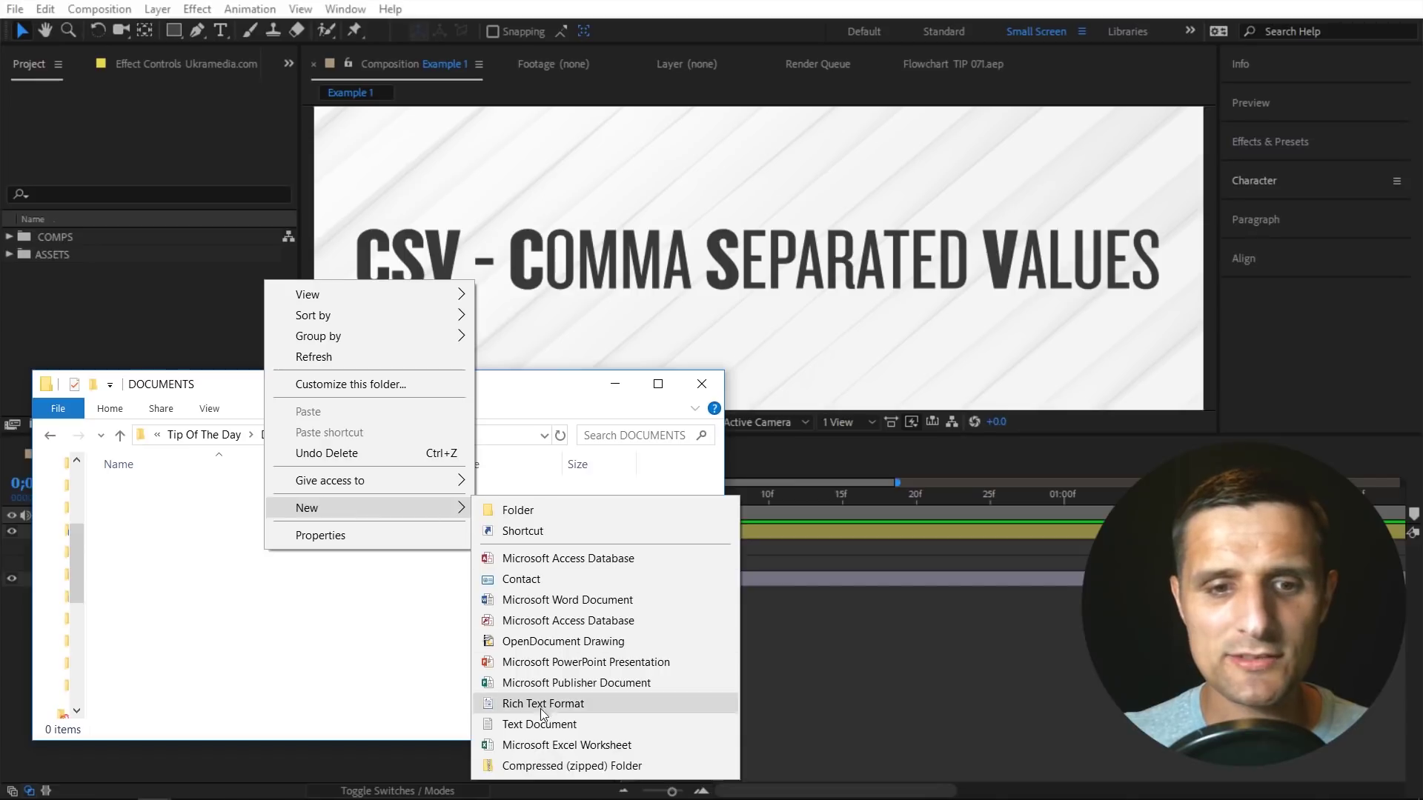
click(522, 725)
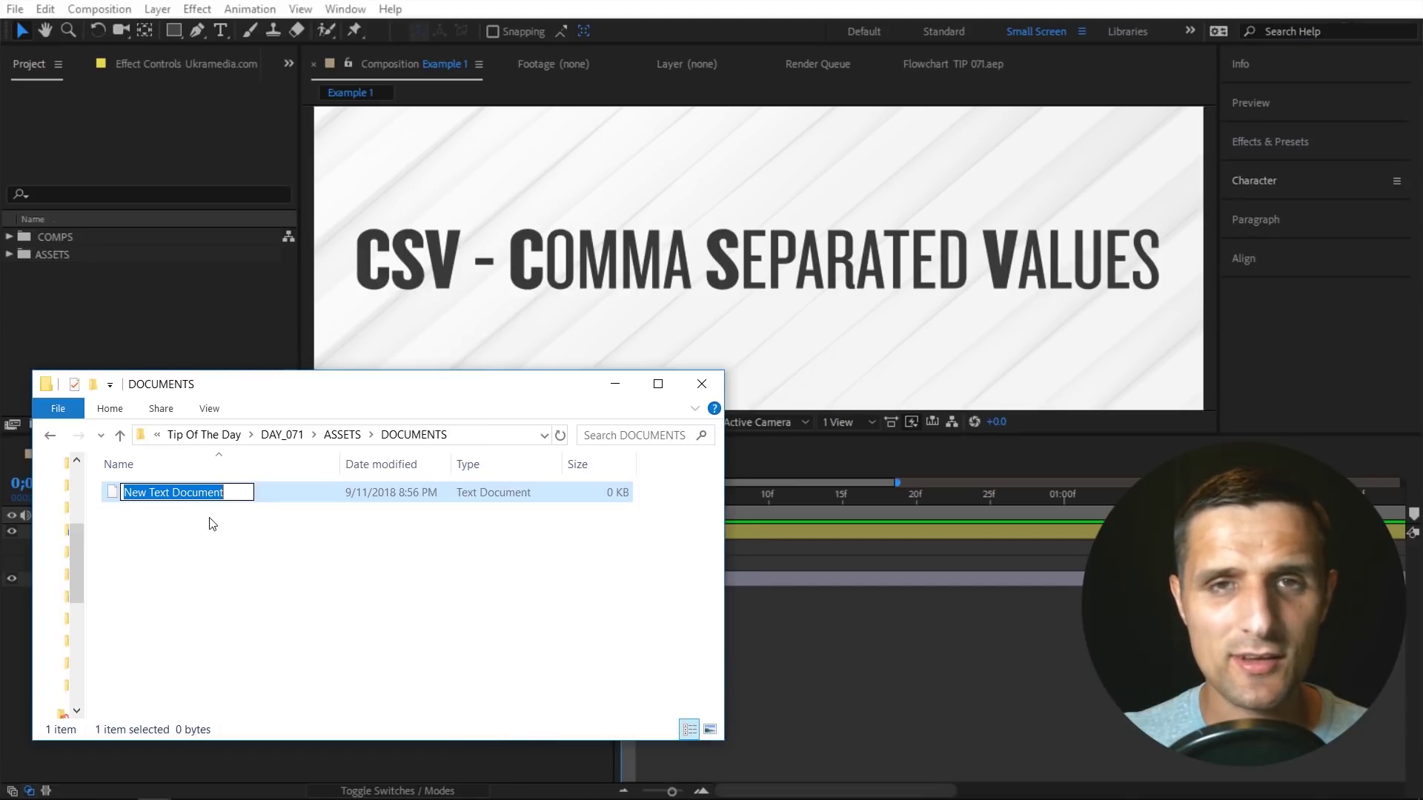
text(sample)
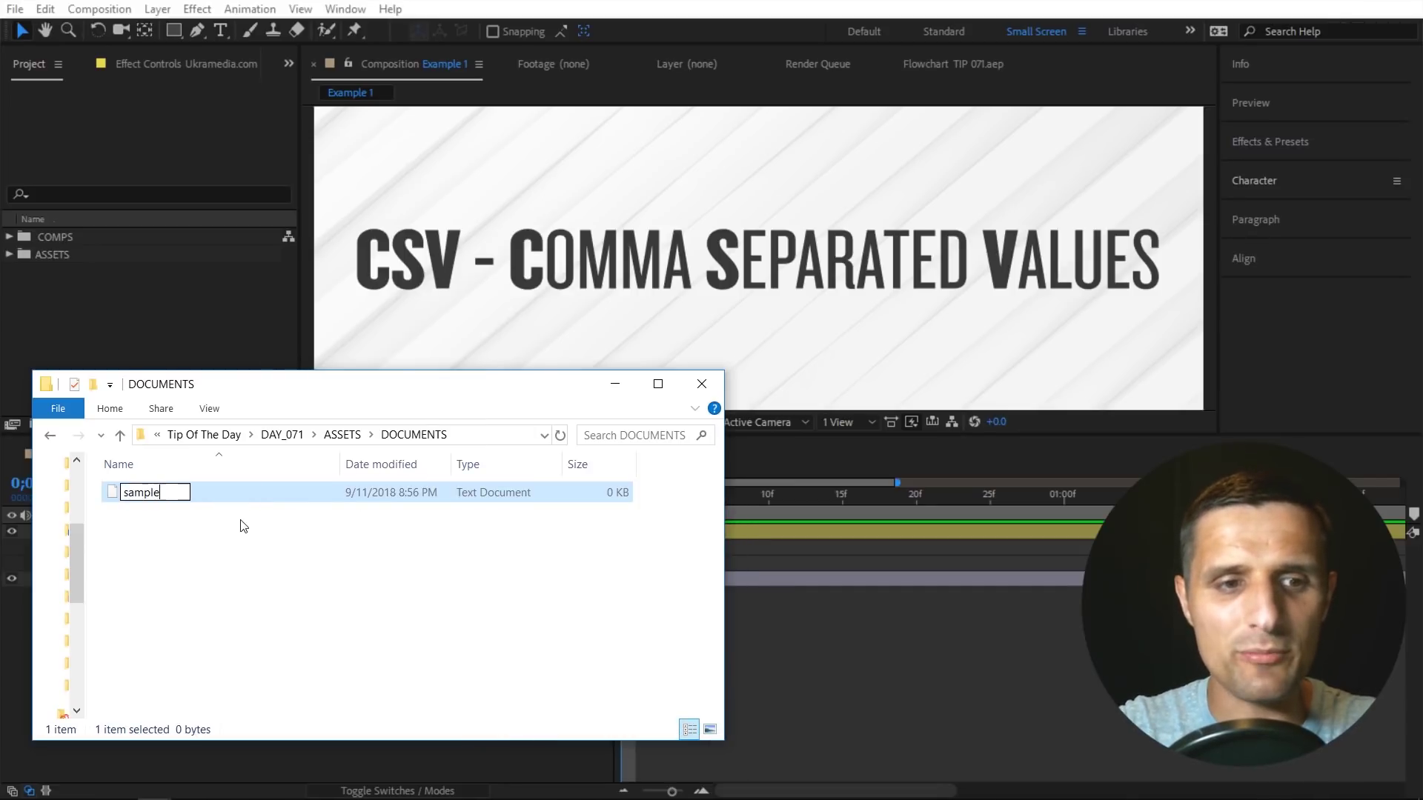
text(_)
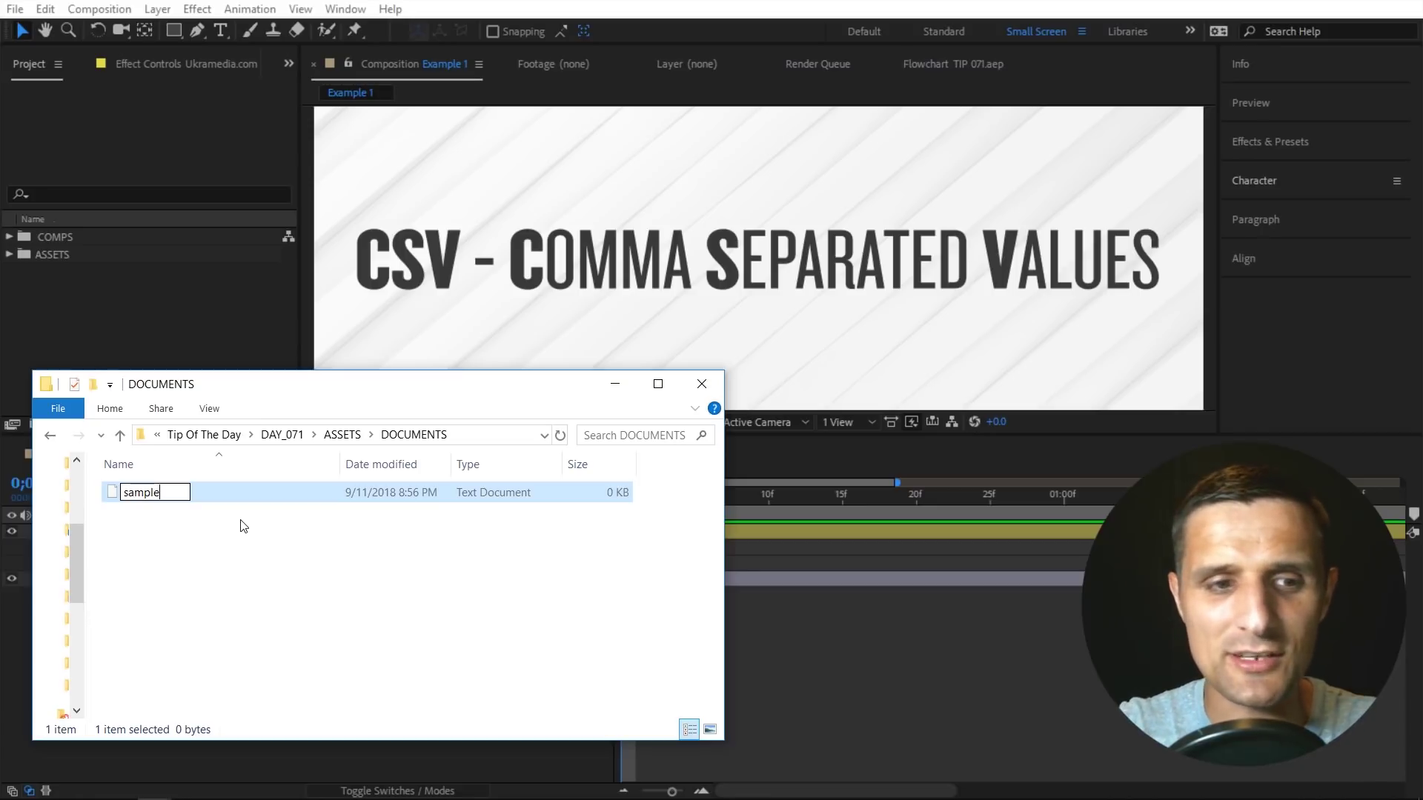
text(.tsv)
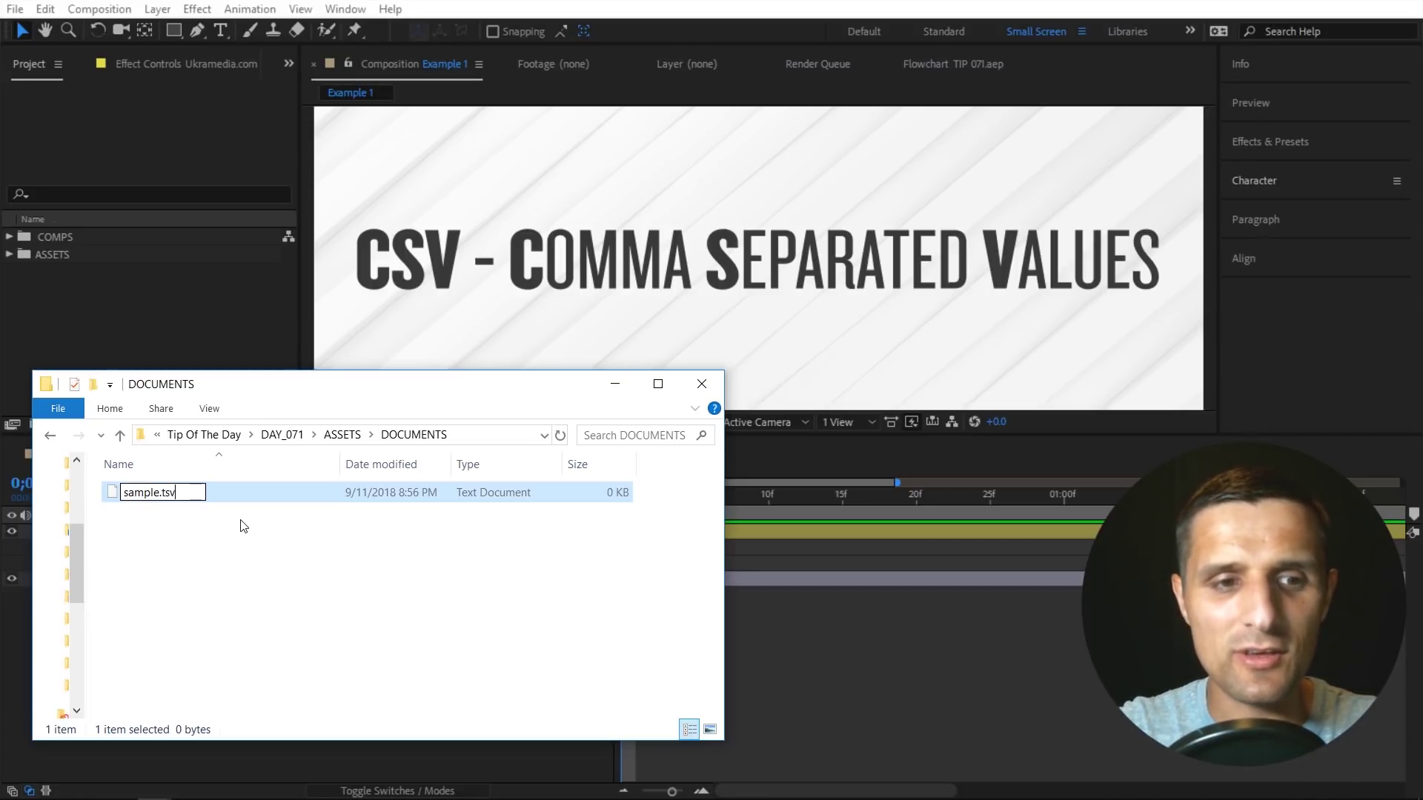
key(BackSpace)
key(BackSpace)
text(csv)
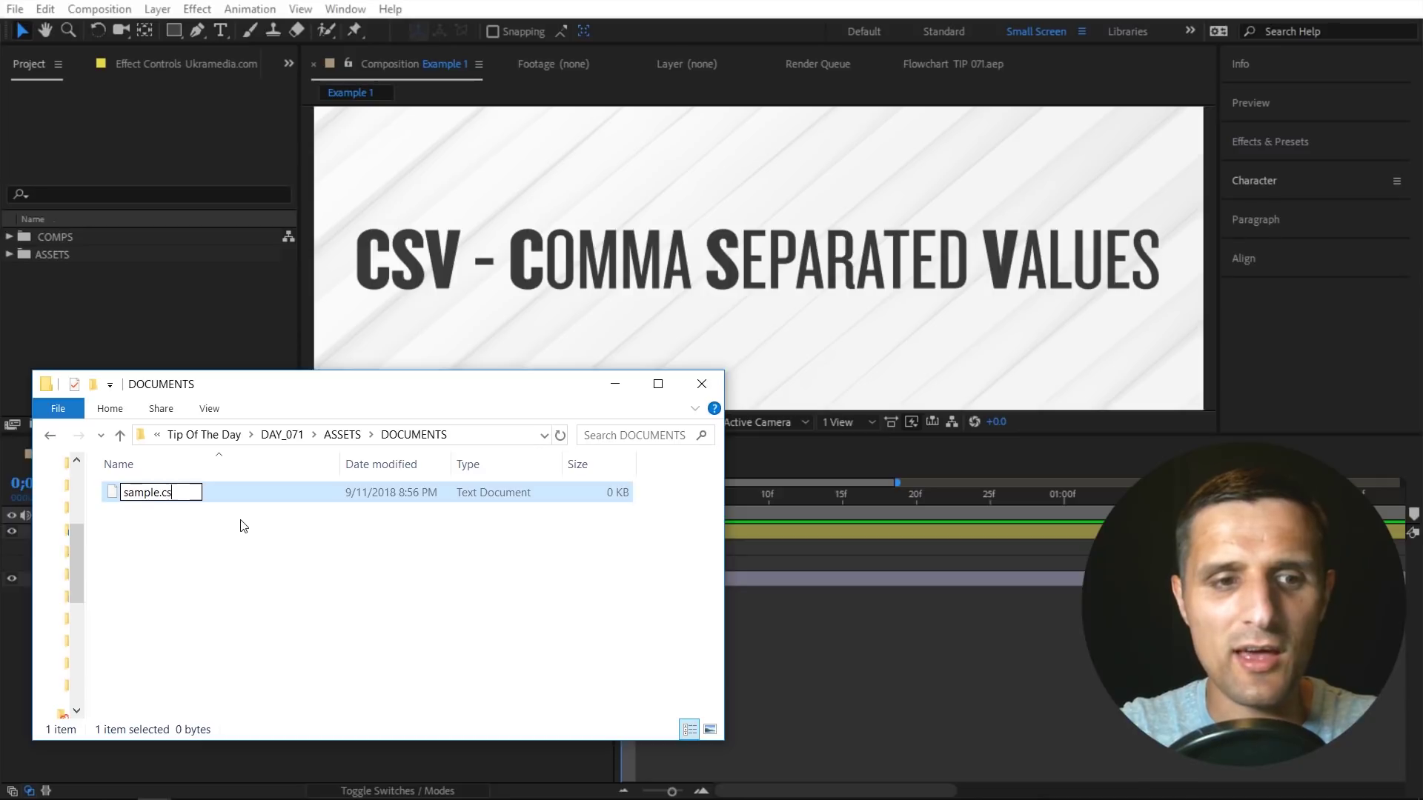
click(311, 581)
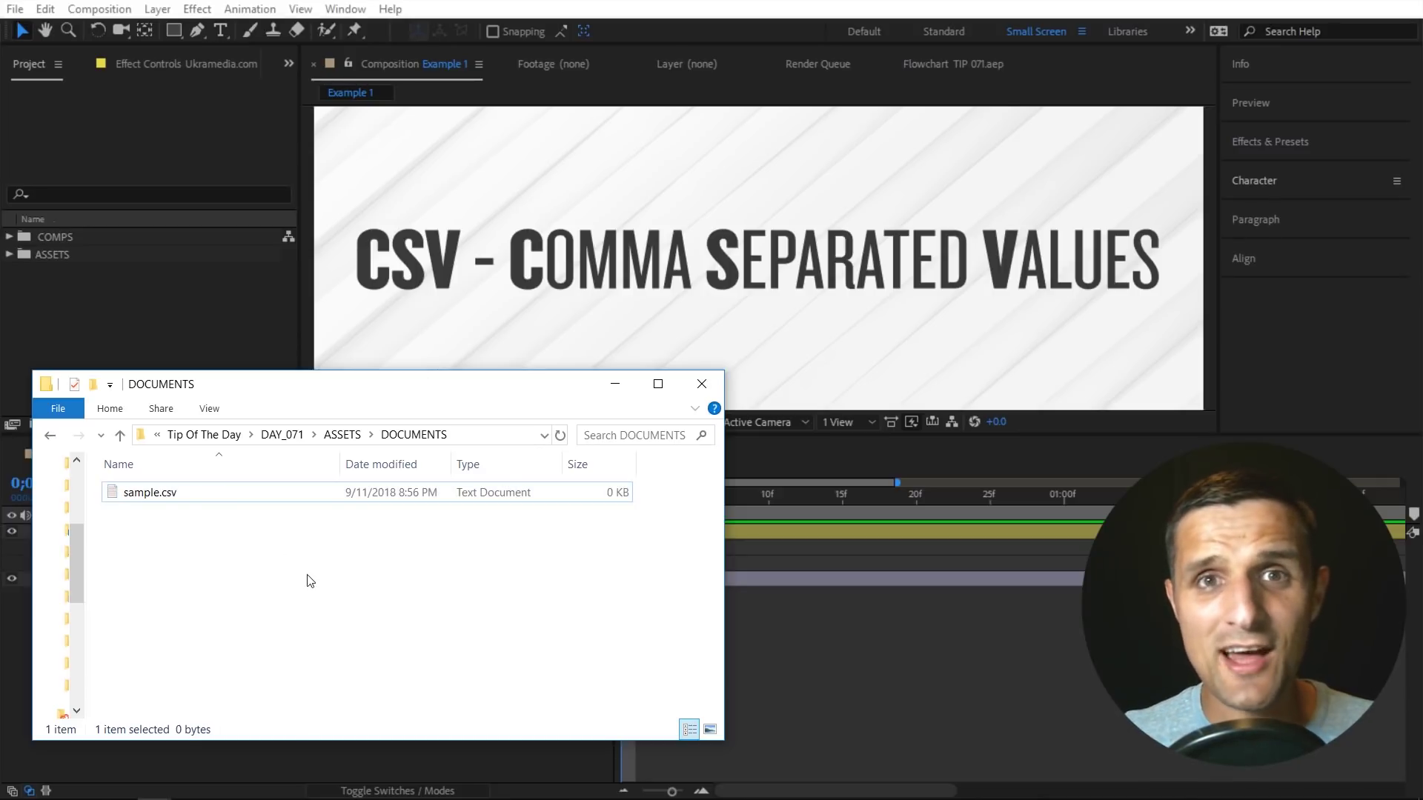
click(175, 498)
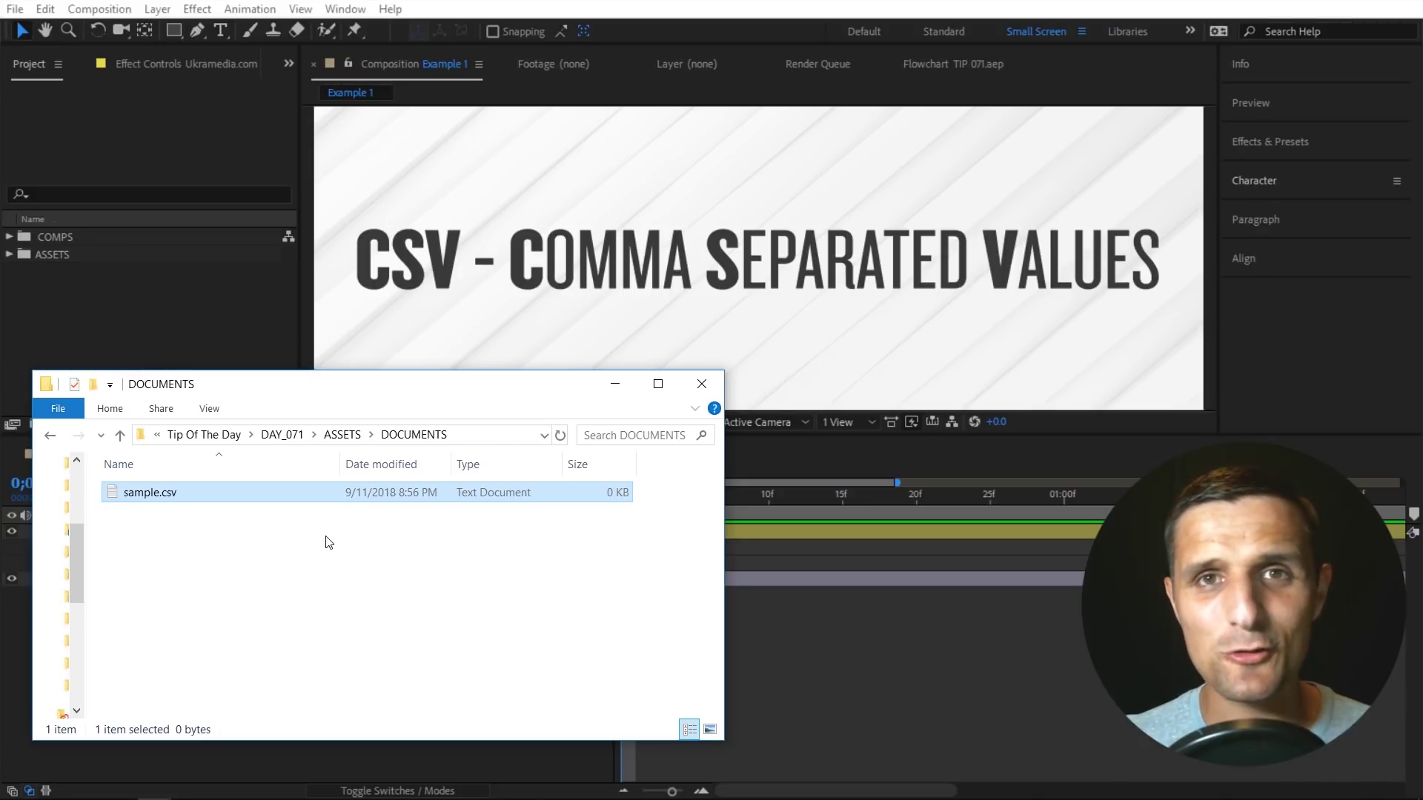
Uncheck 'Hide extensions for known file types' in Folder Options and apply it.
click(215, 418)
click(646, 452)
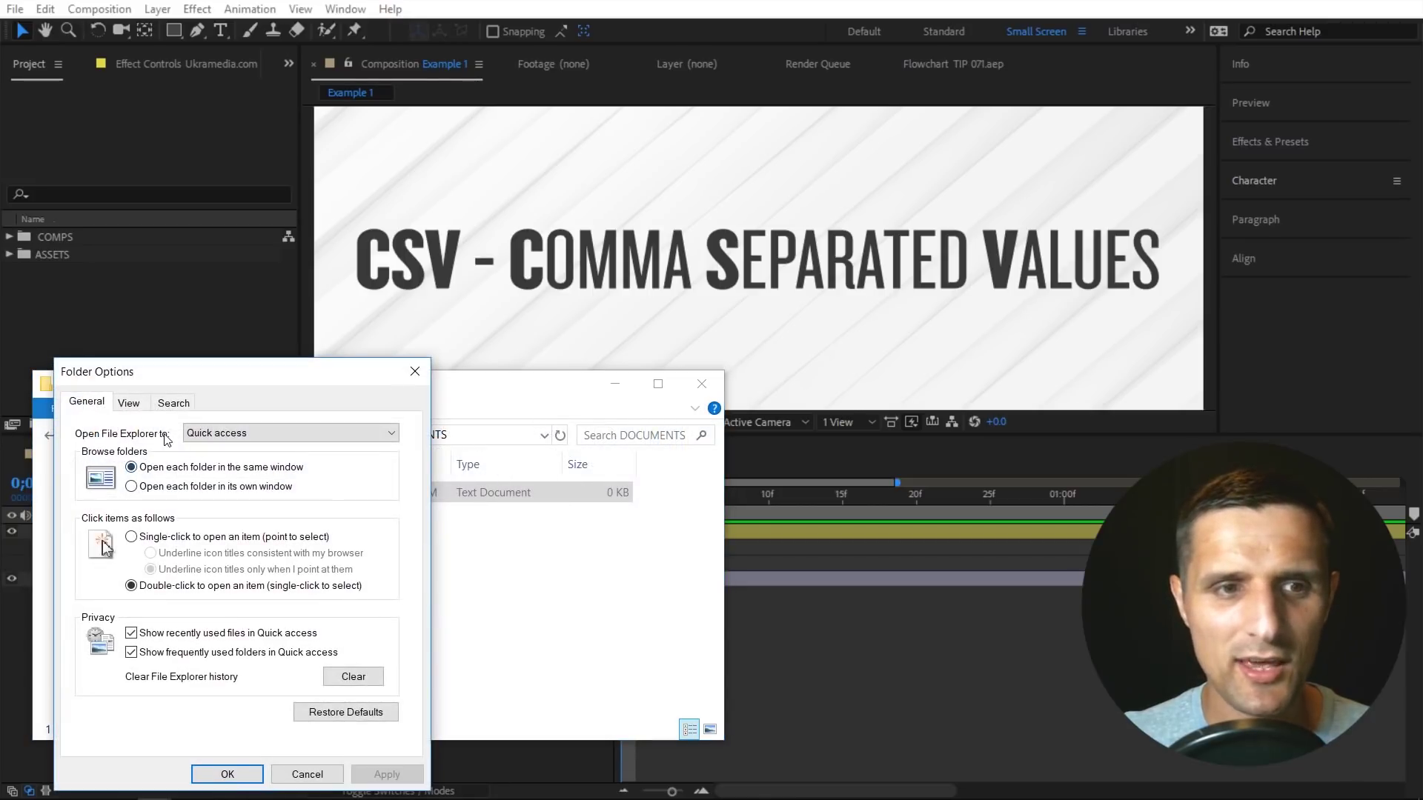
click(128, 402)
drag(215, 372, 222, 310)
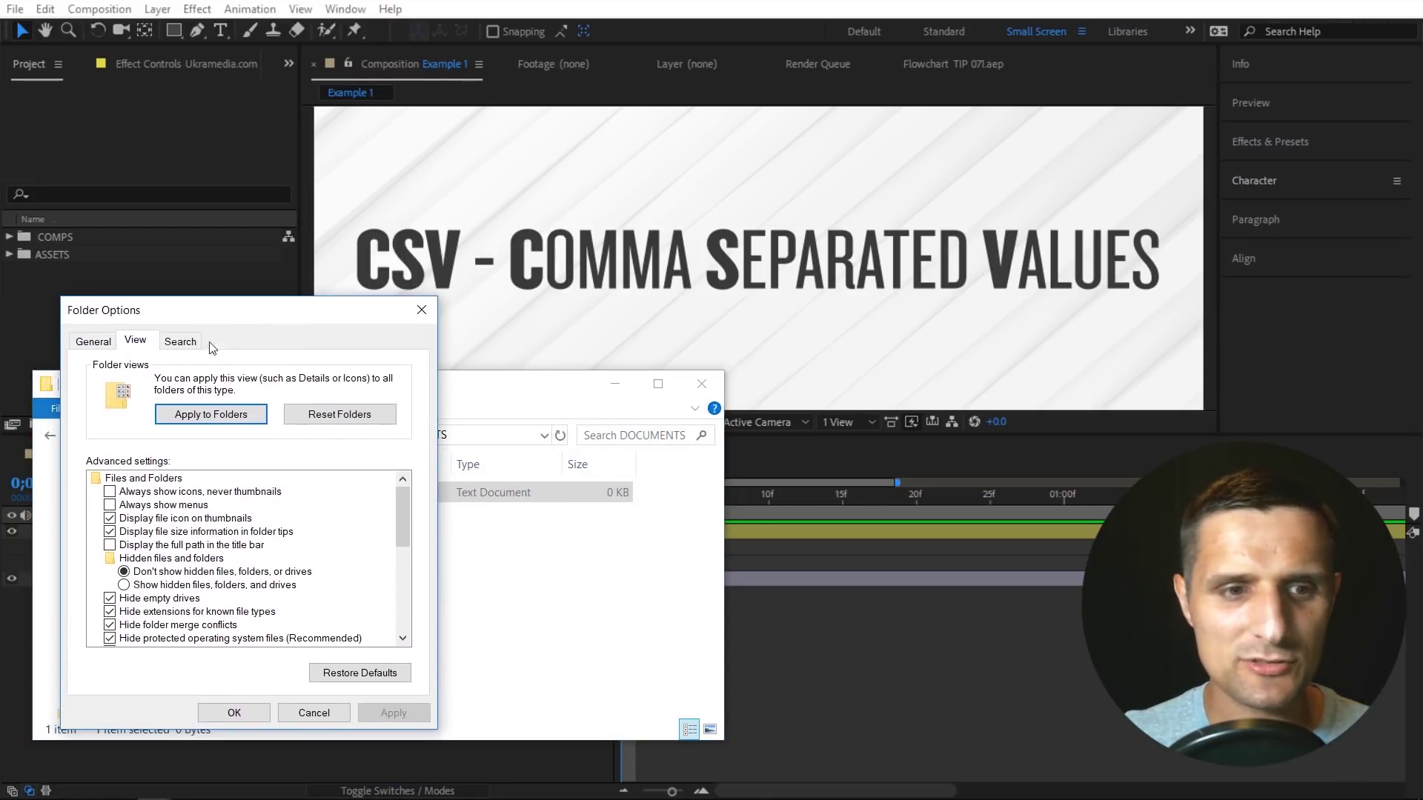
click(110, 612)
click(376, 714)
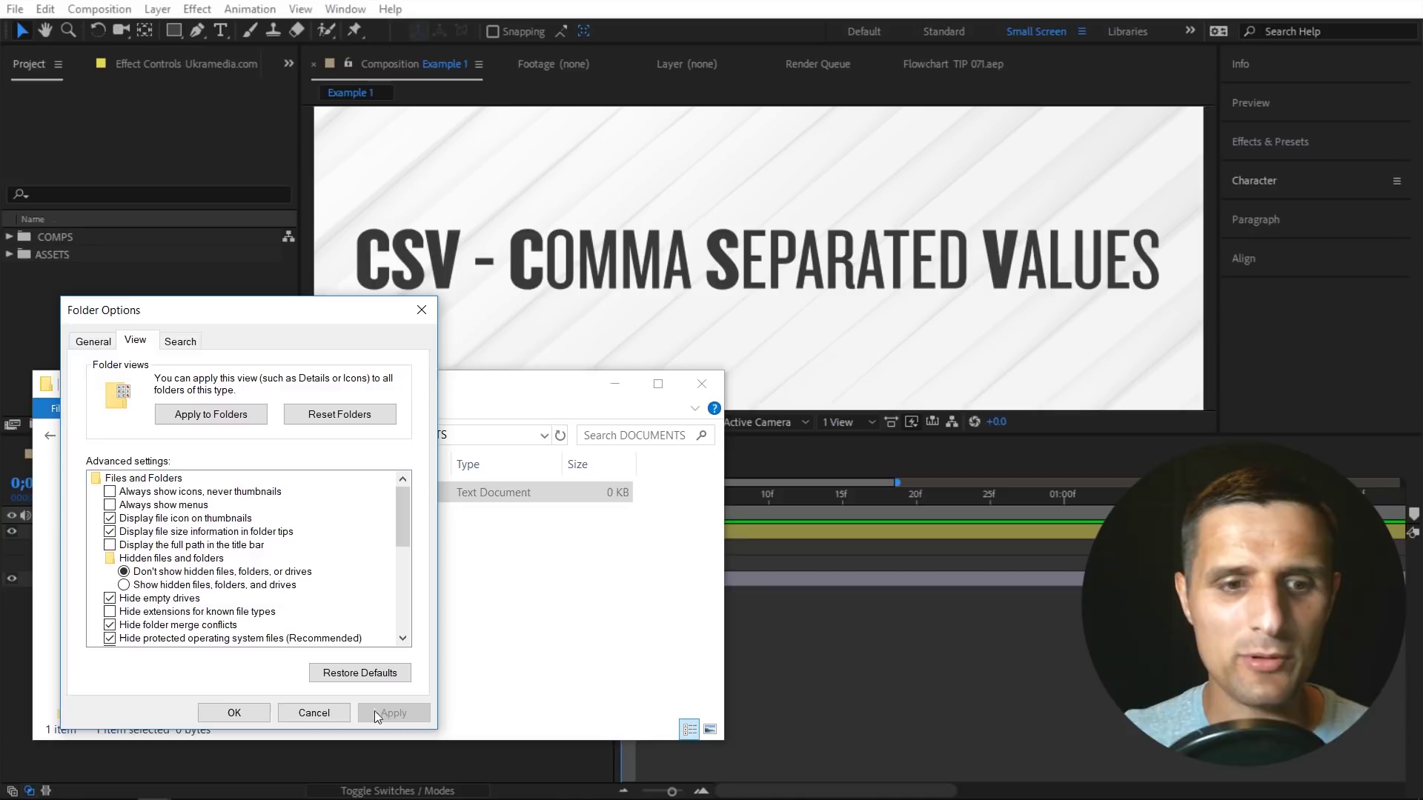
click(234, 713)
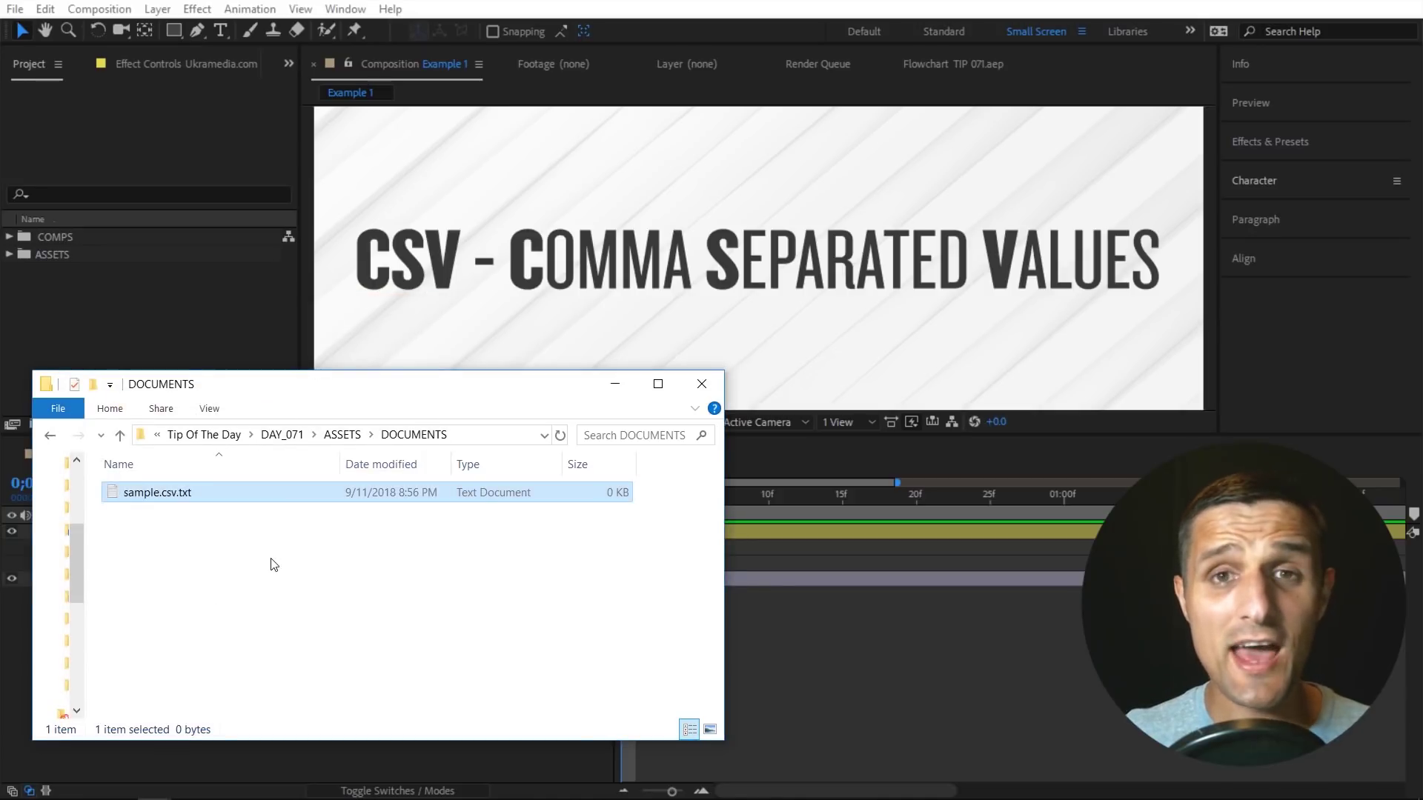
Rename sample.csv.txt to sample.csv and accept the extension-change warning.
click(177, 493)
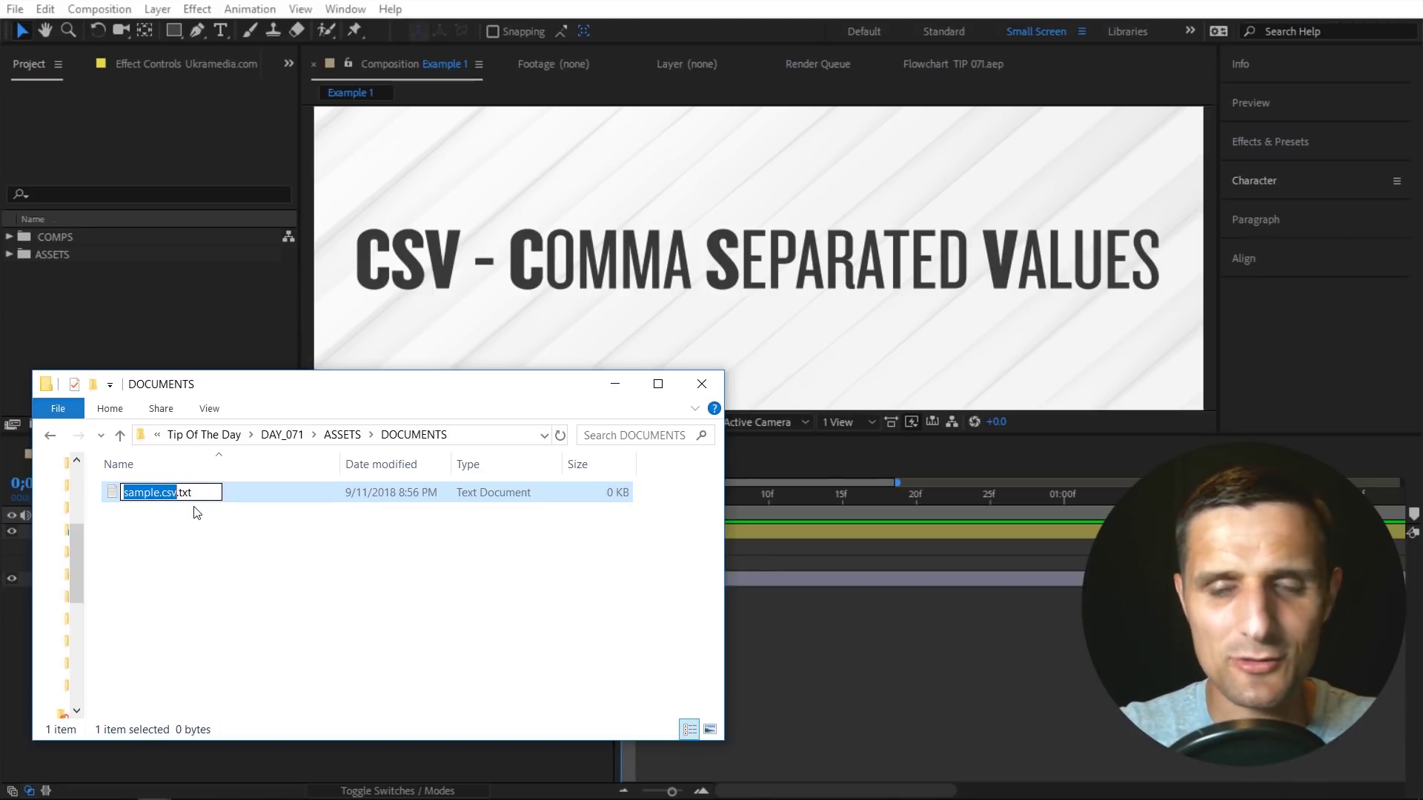
key(BackSpace)
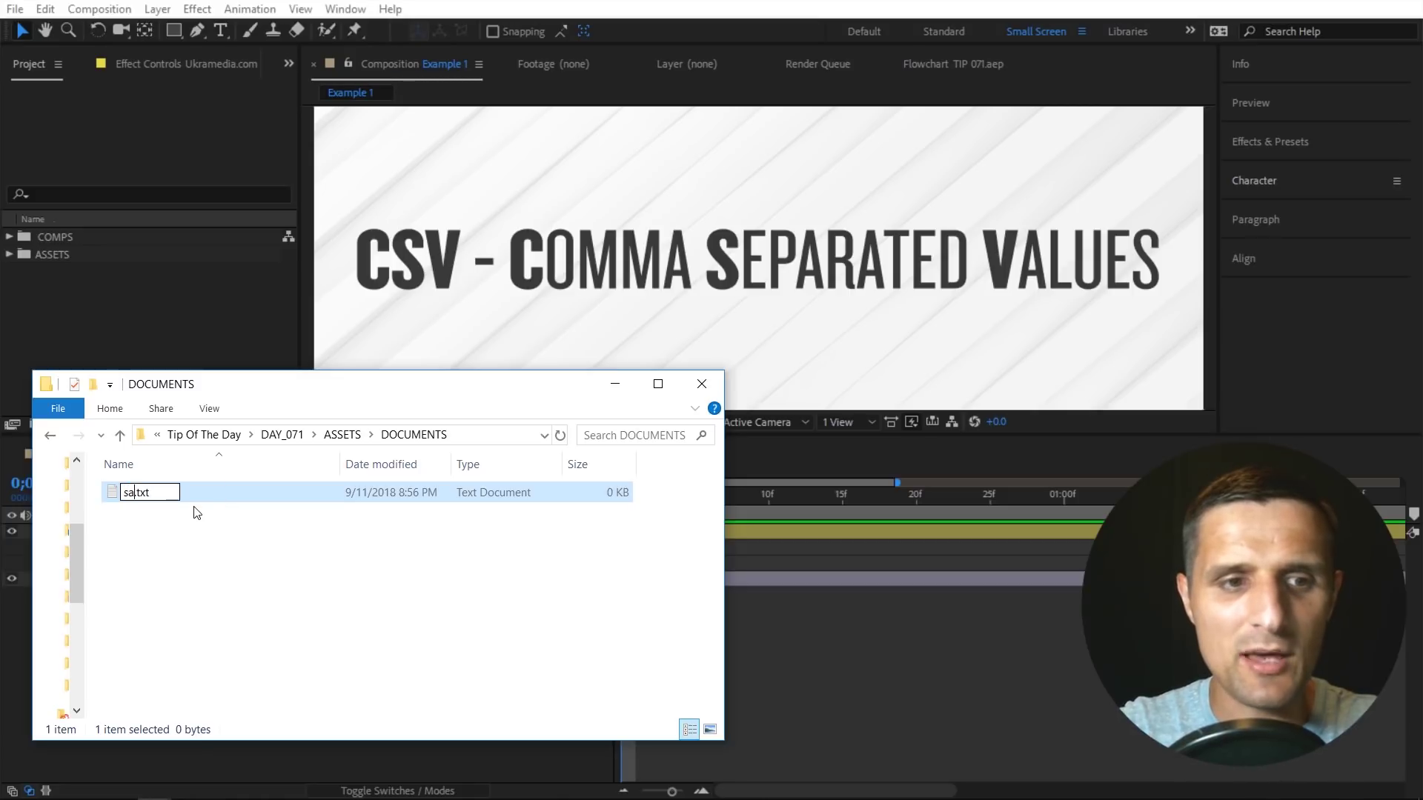
text(sample)
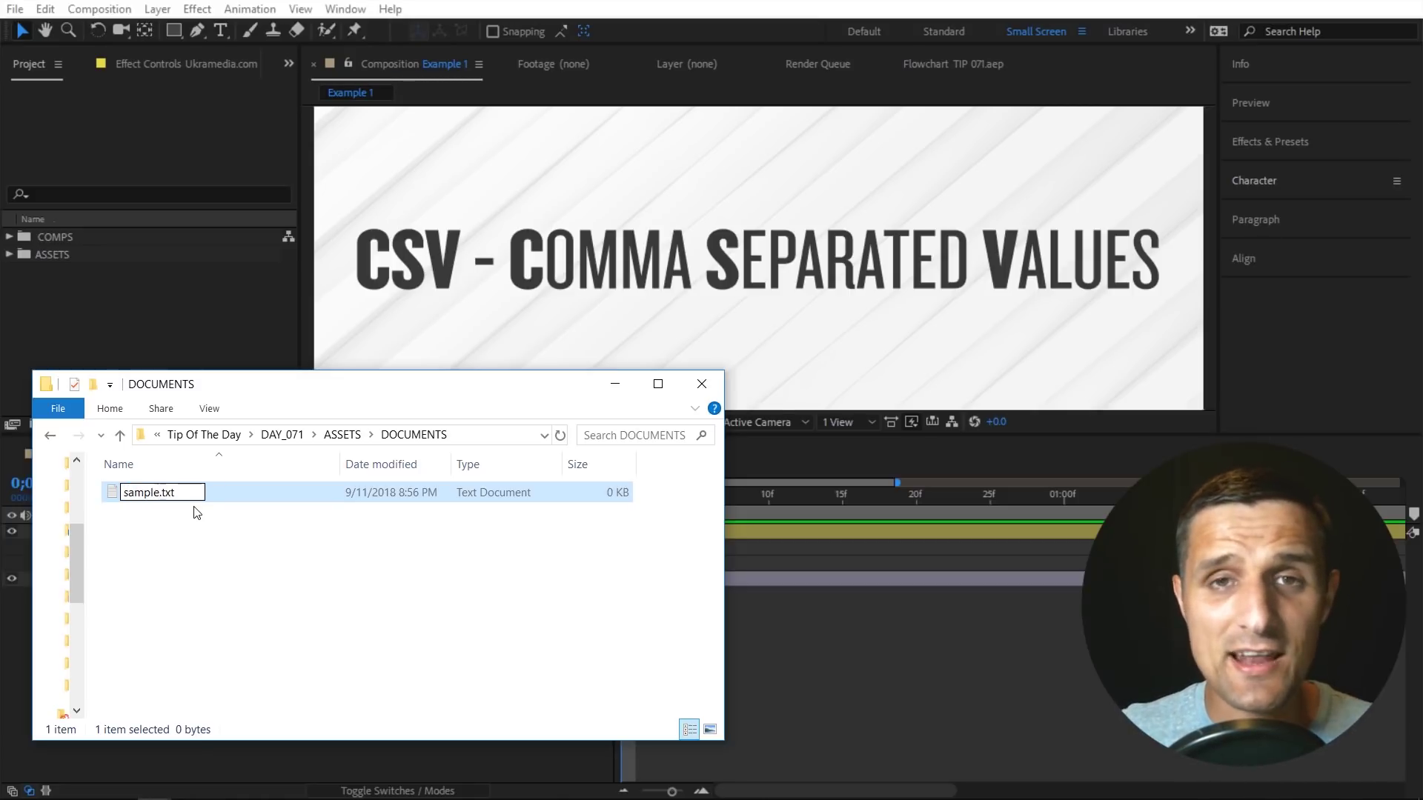
double_click(169, 493)
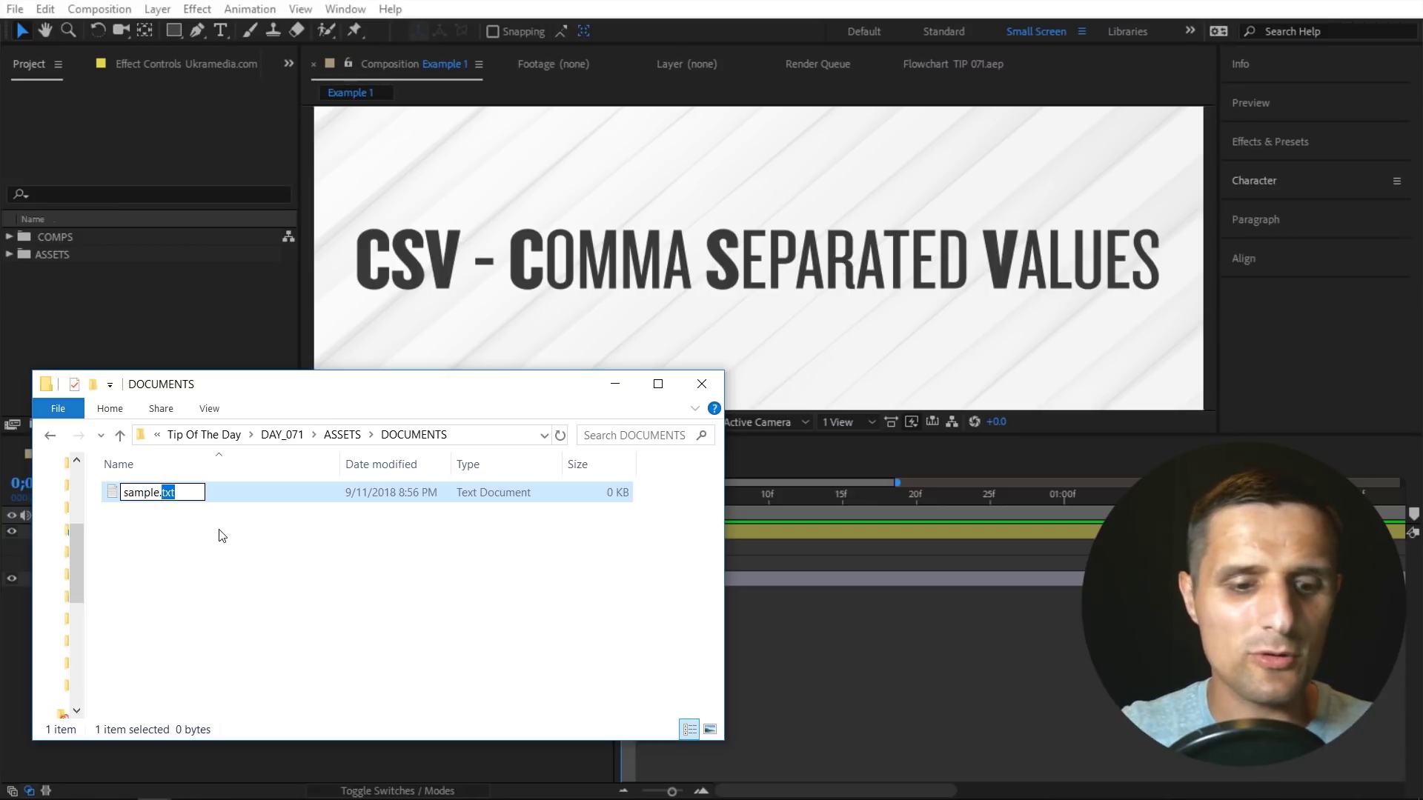
text(csv)
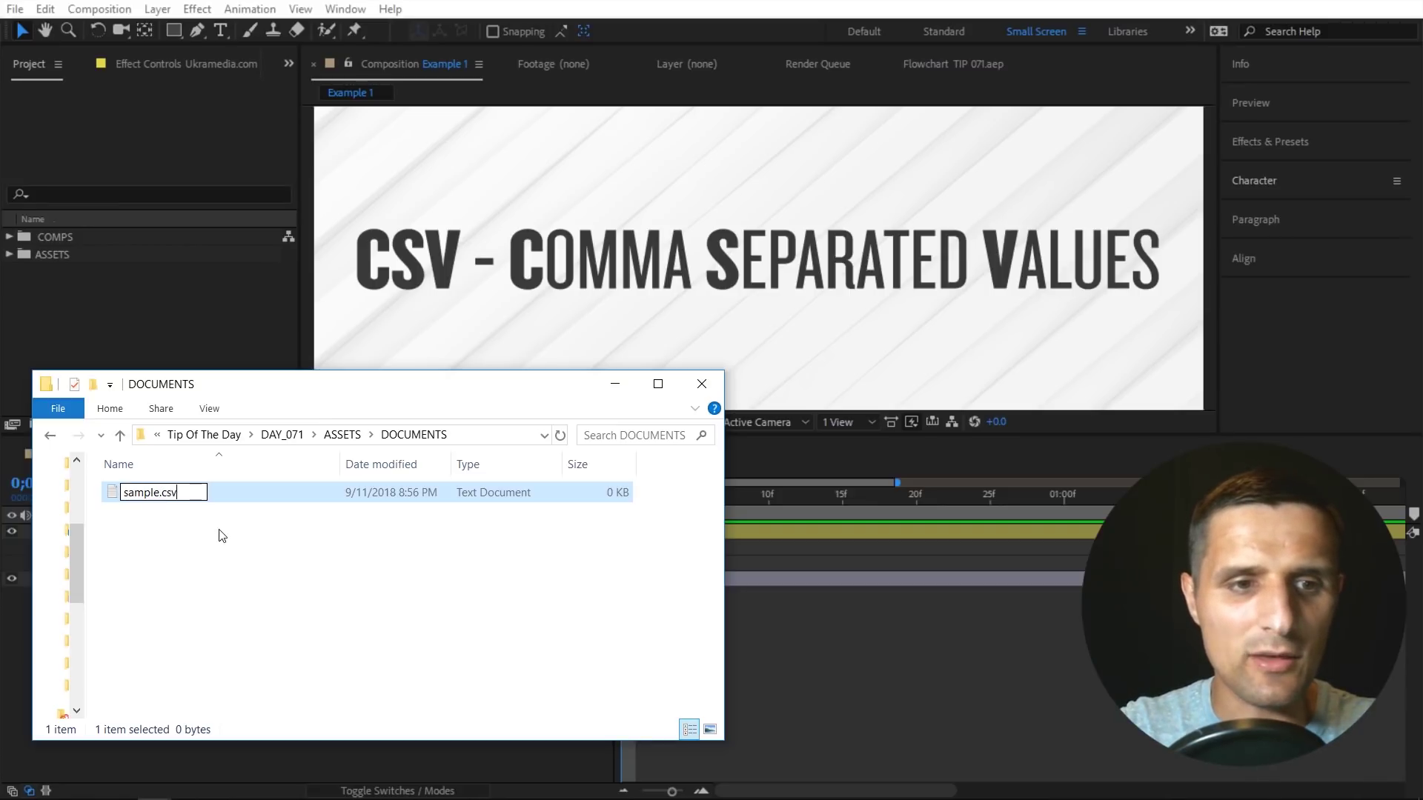
key(Return)
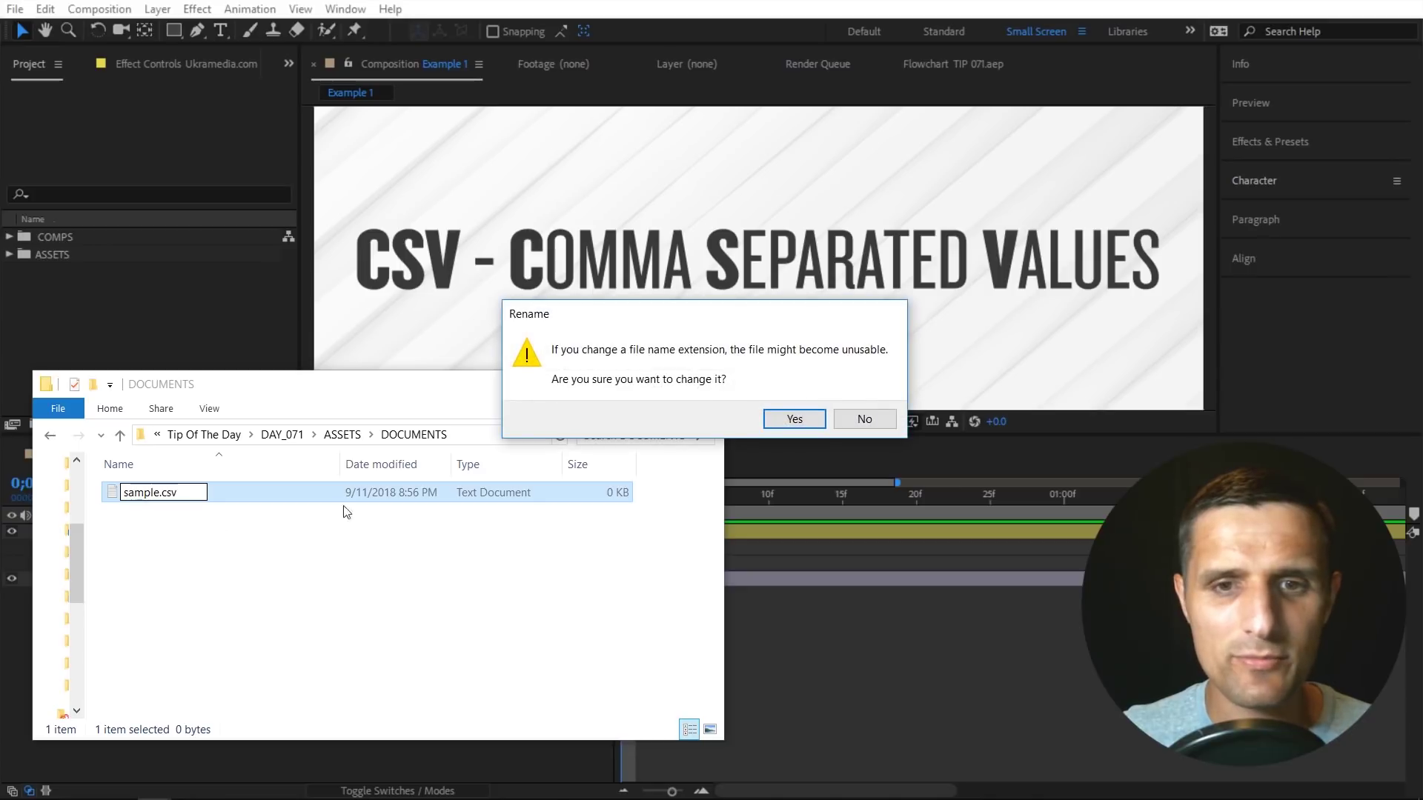
click(793, 419)
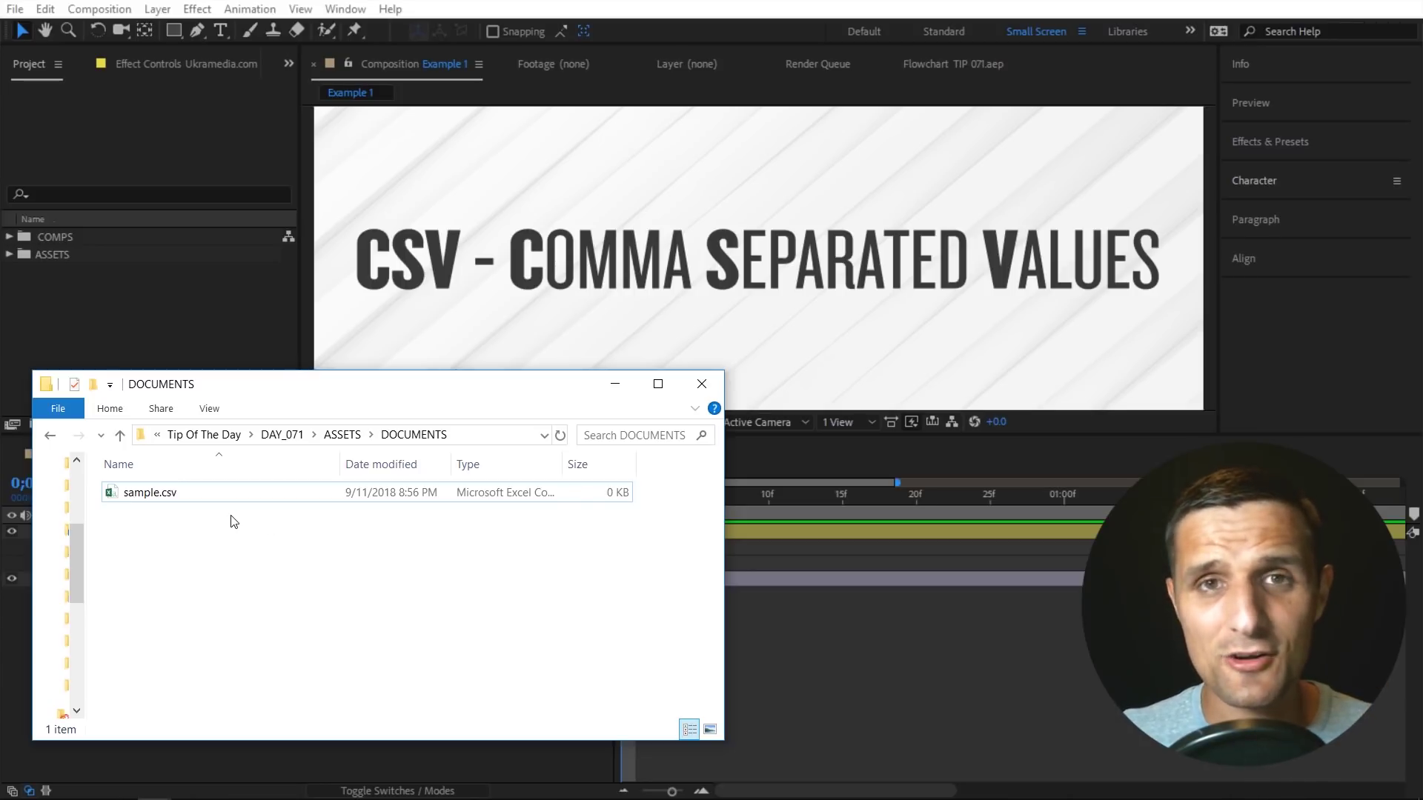
Open sample.csv with Notepad and place a narrower Notepad window over the comp.
right_click(175, 499)
mouse_move(258, 293)
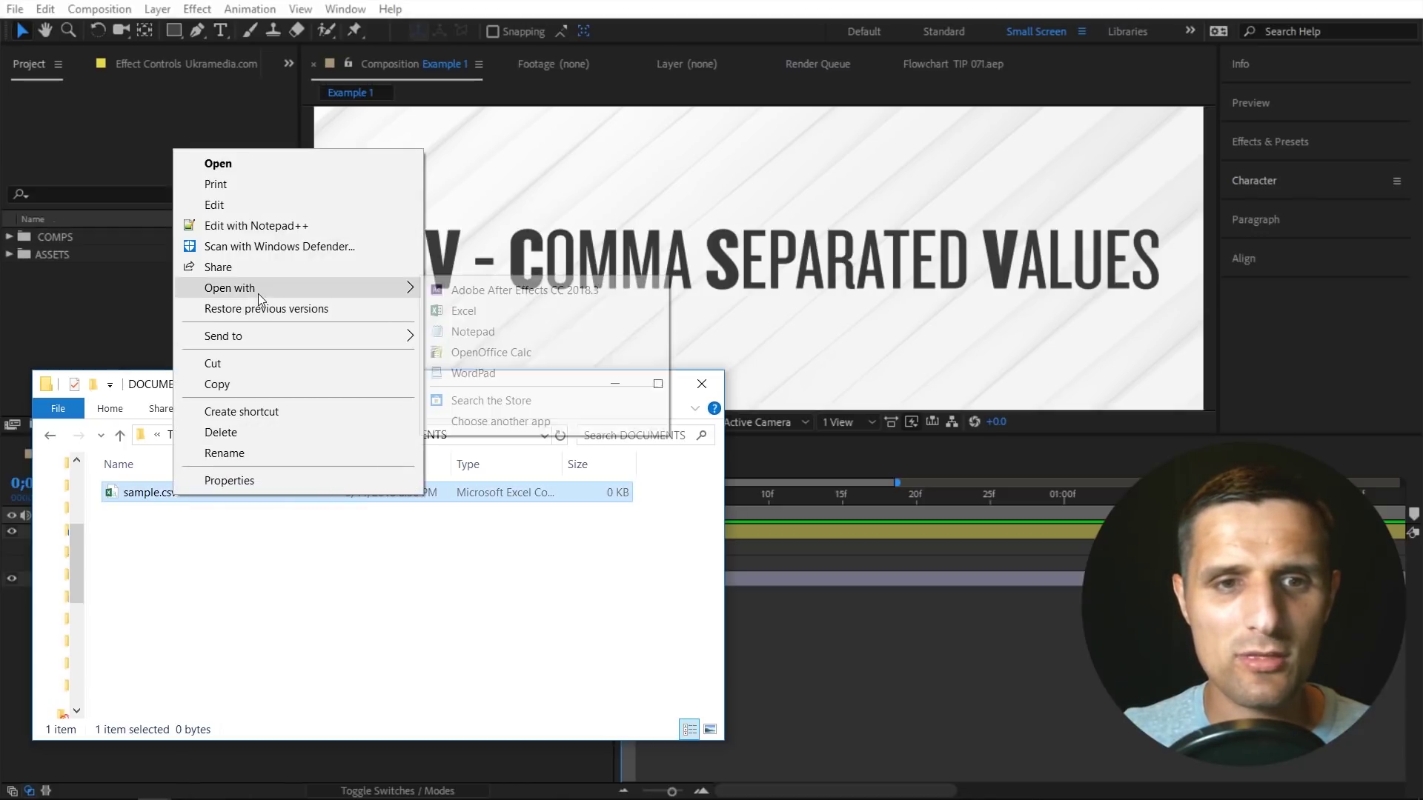
click(471, 335)
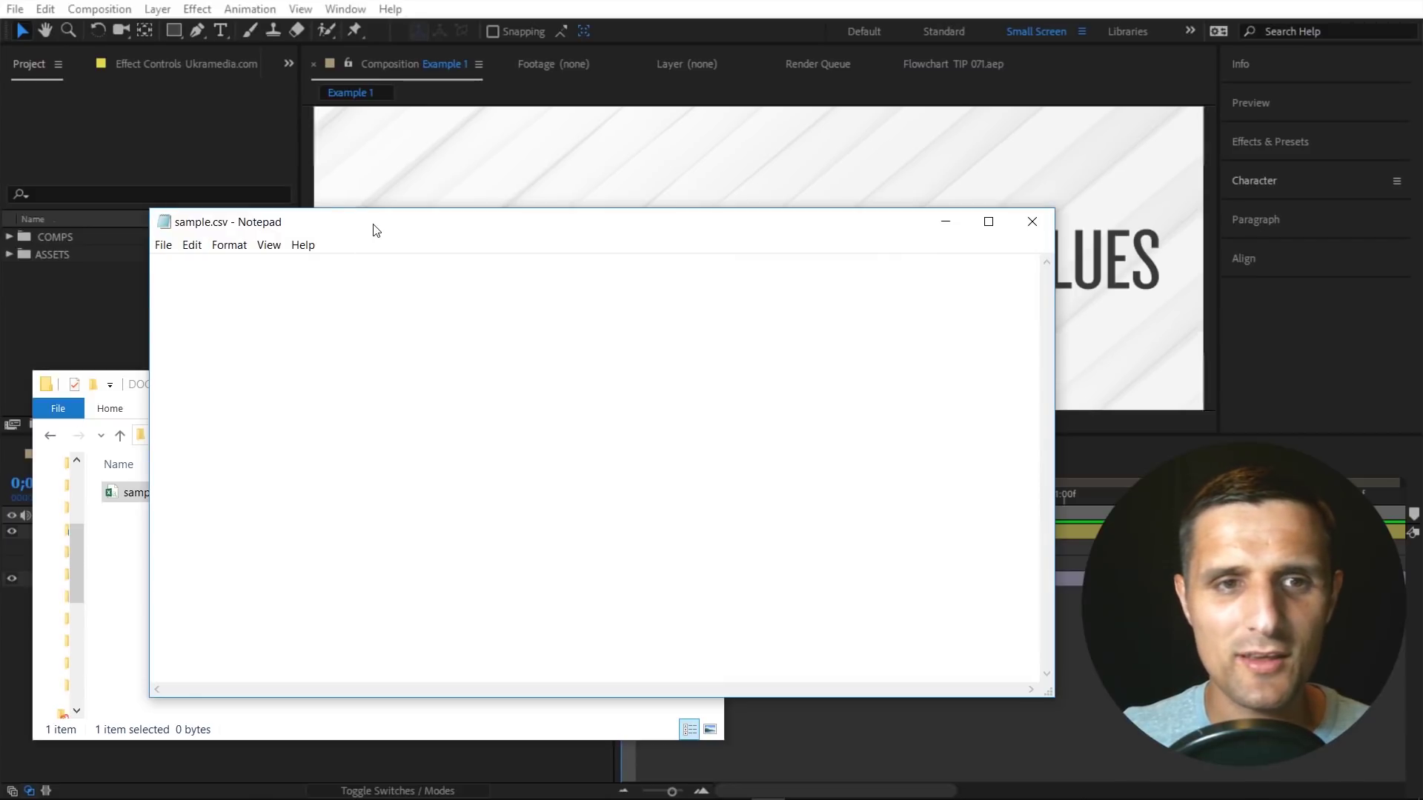
drag(371, 229, 281, 208)
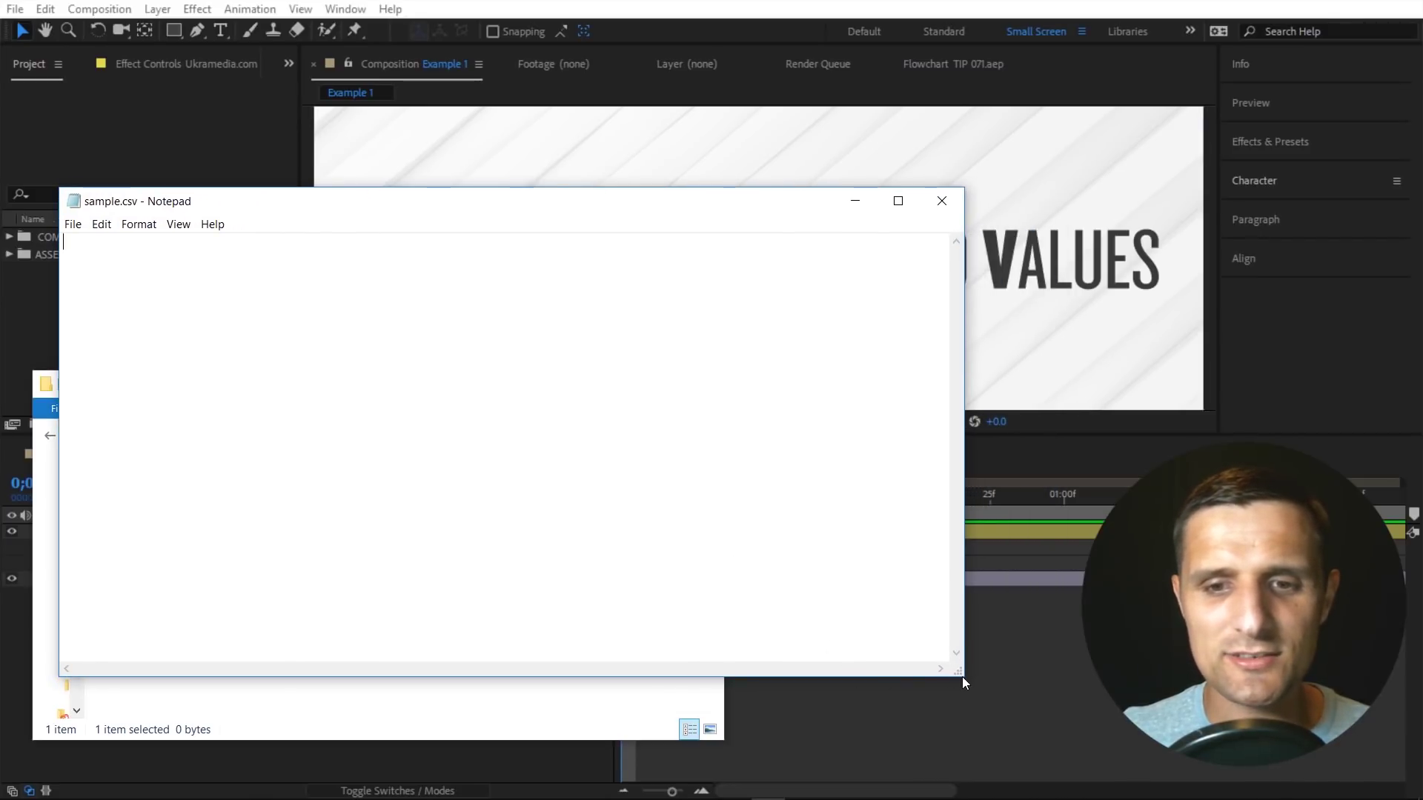
drag(964, 676, 739, 675)
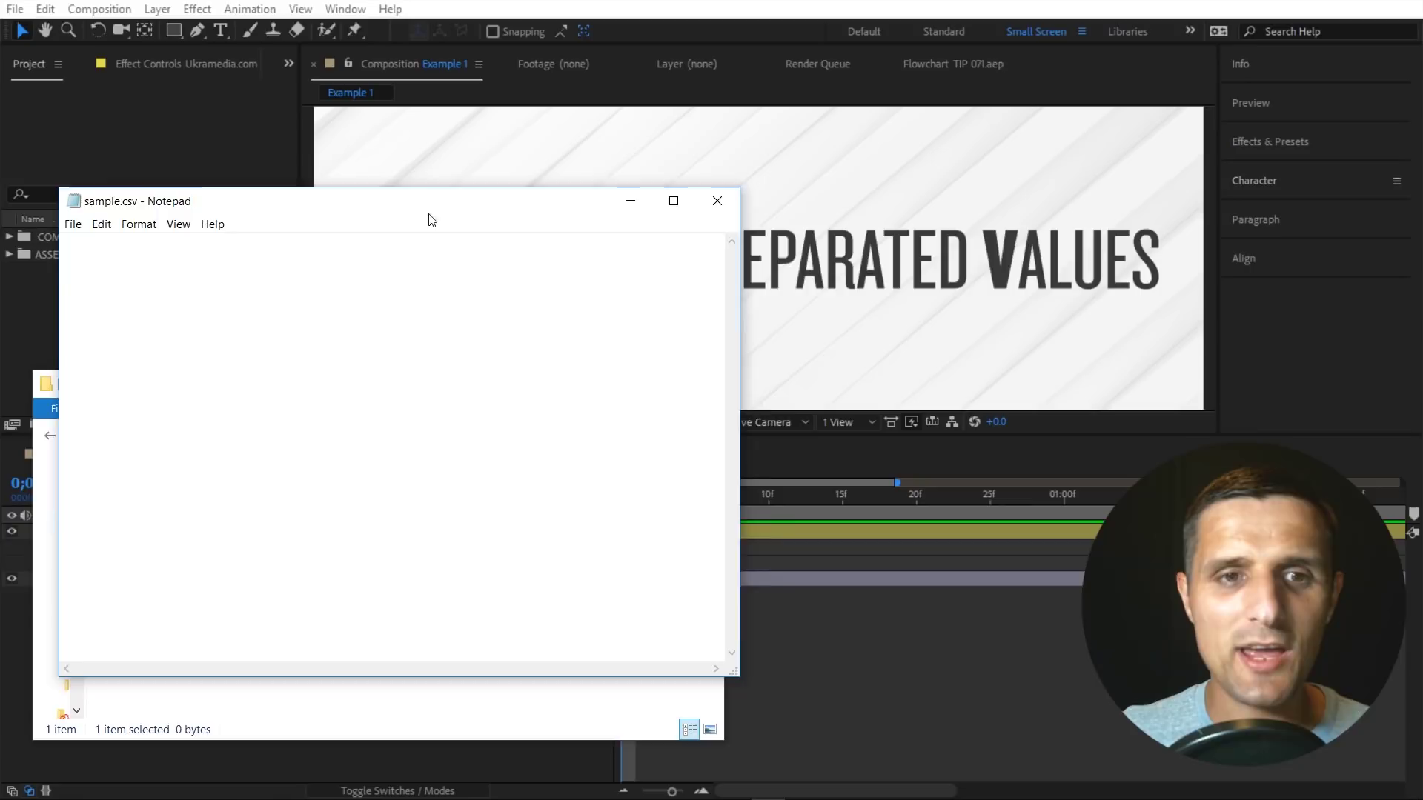
drag(436, 209, 511, 266)
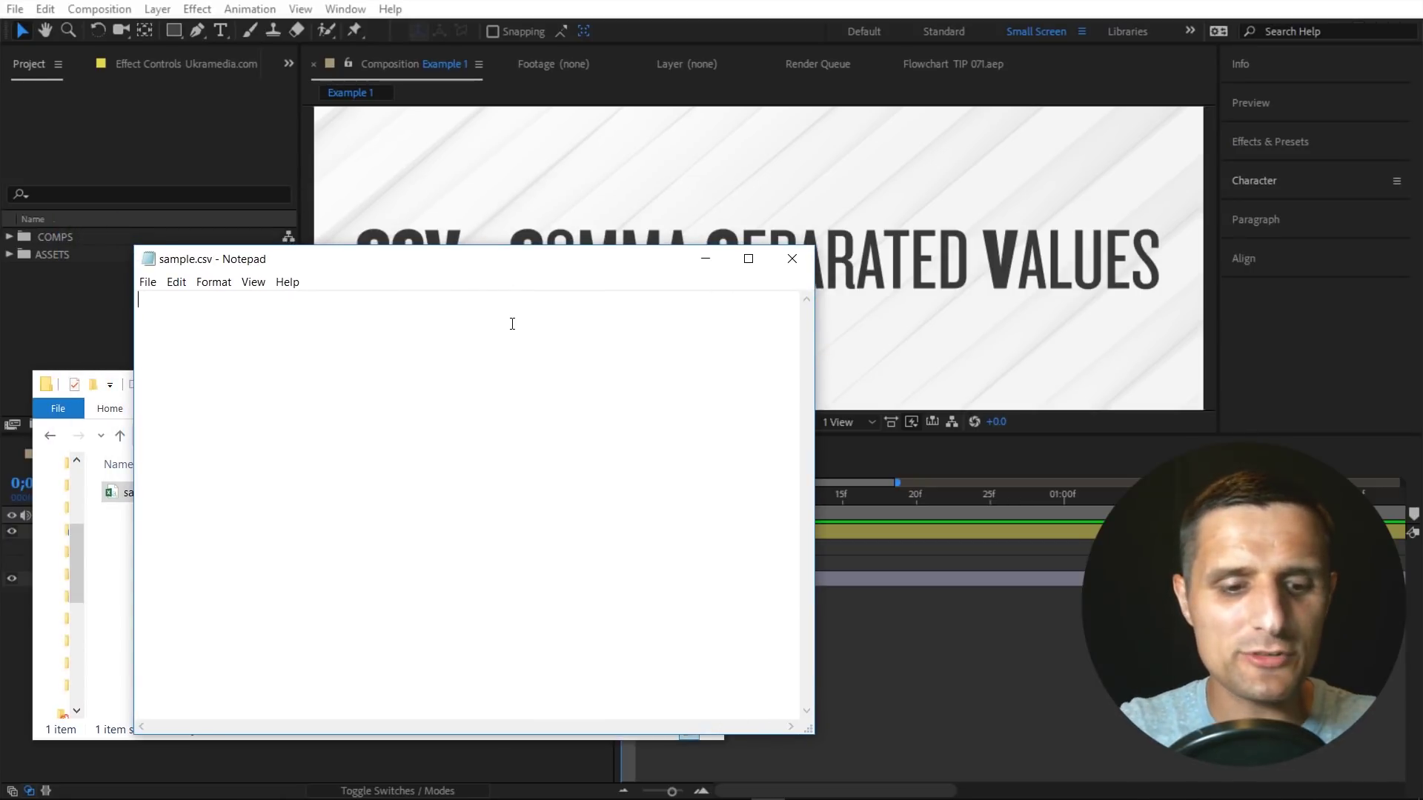
Type the header line 'names, colors, numbers'.
text(names)
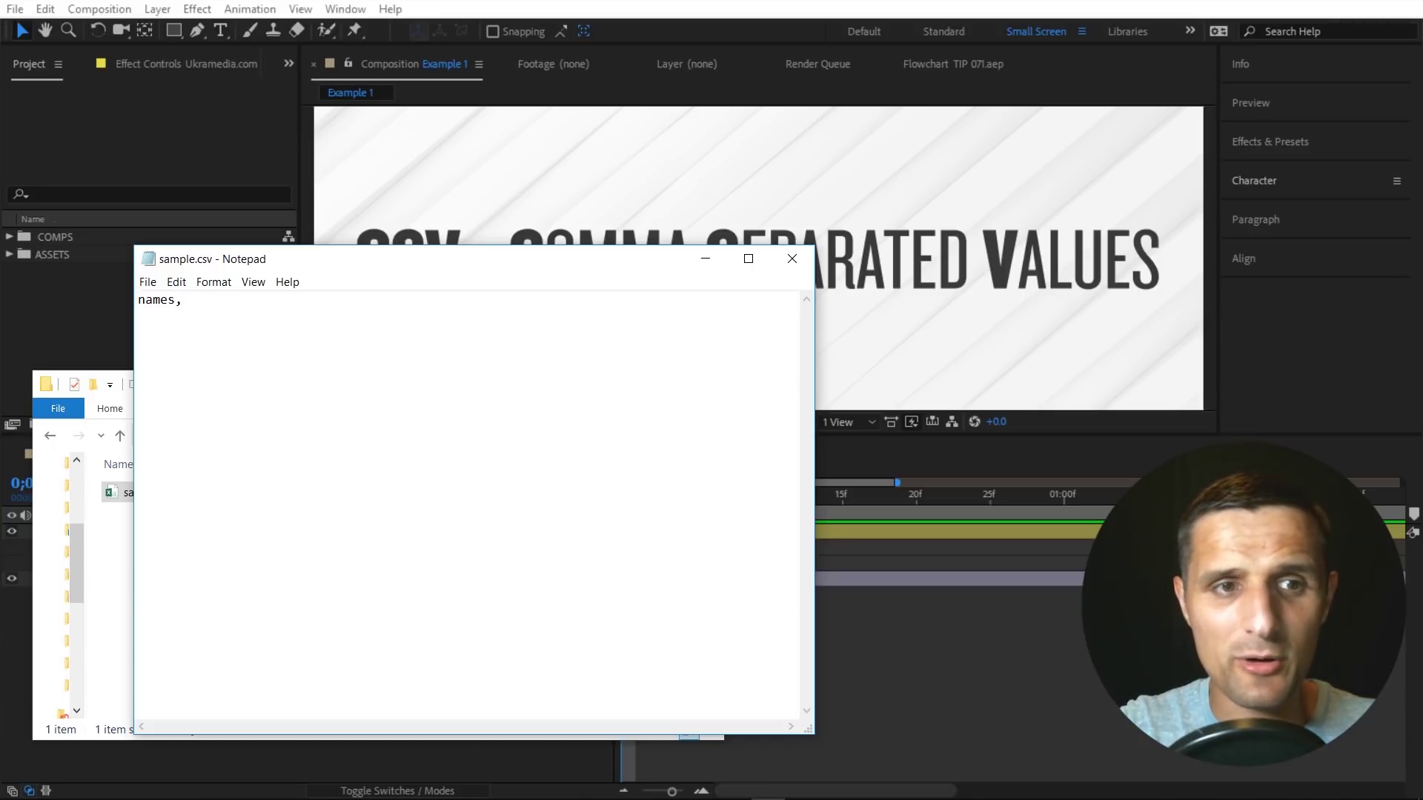
text(, colors)
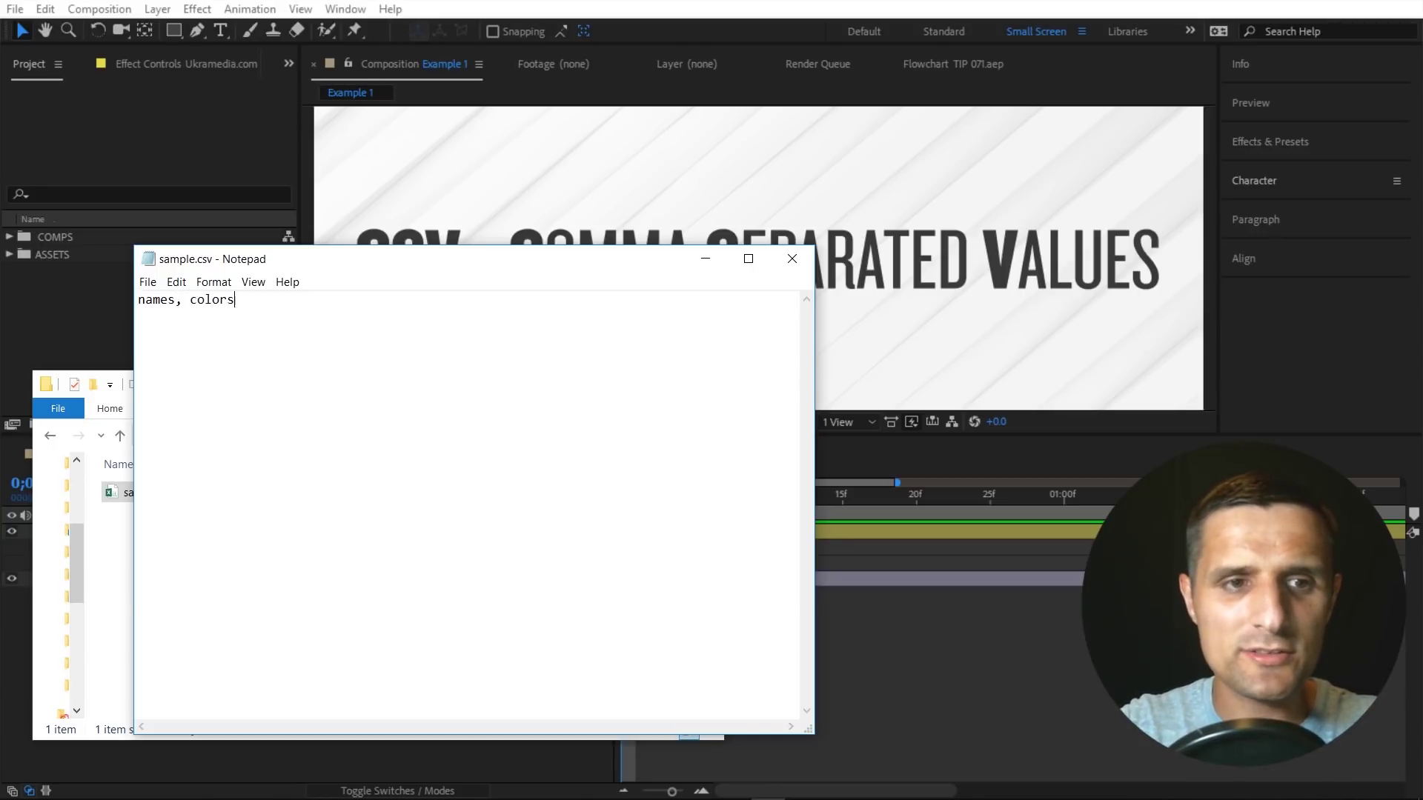
text(, numbers)
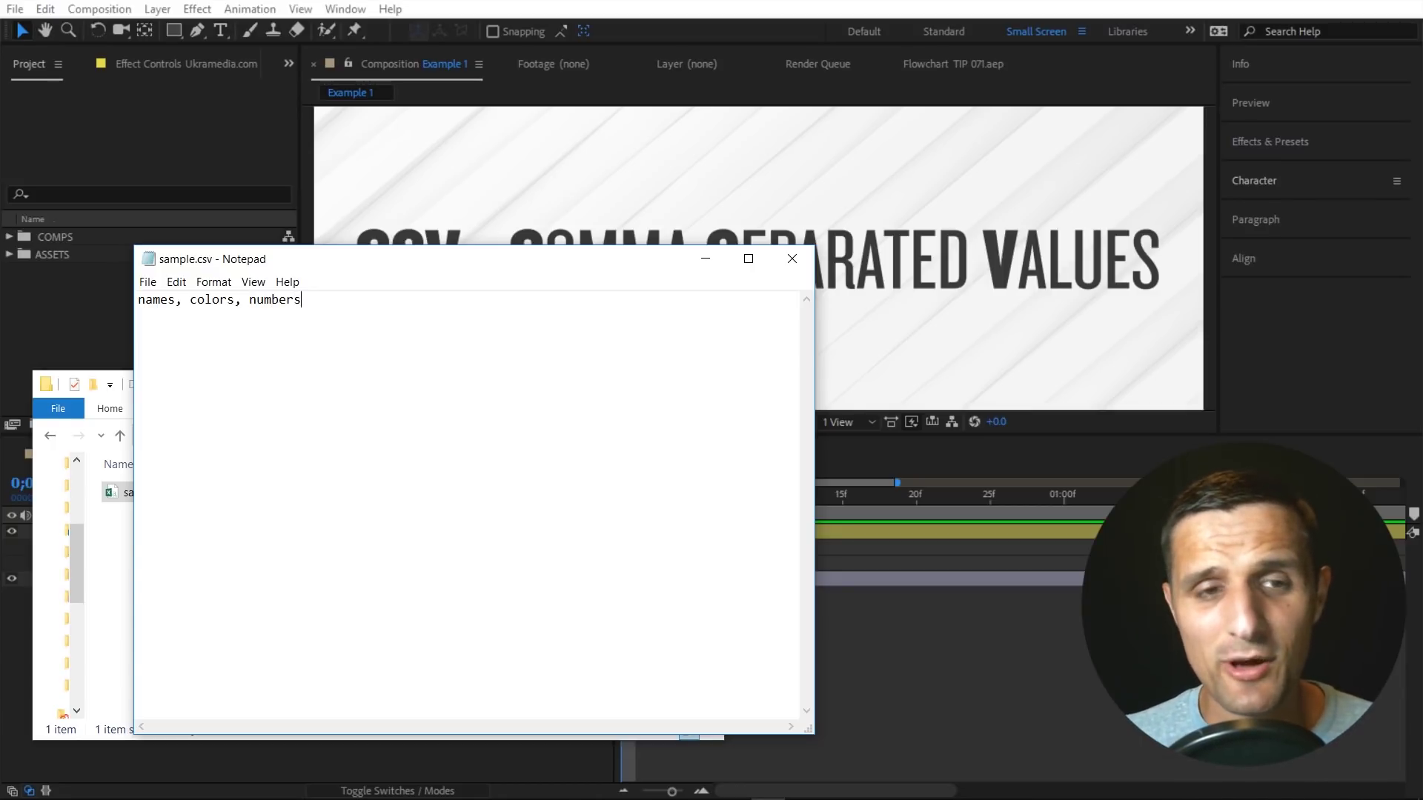
drag(373, 298, 106, 308)
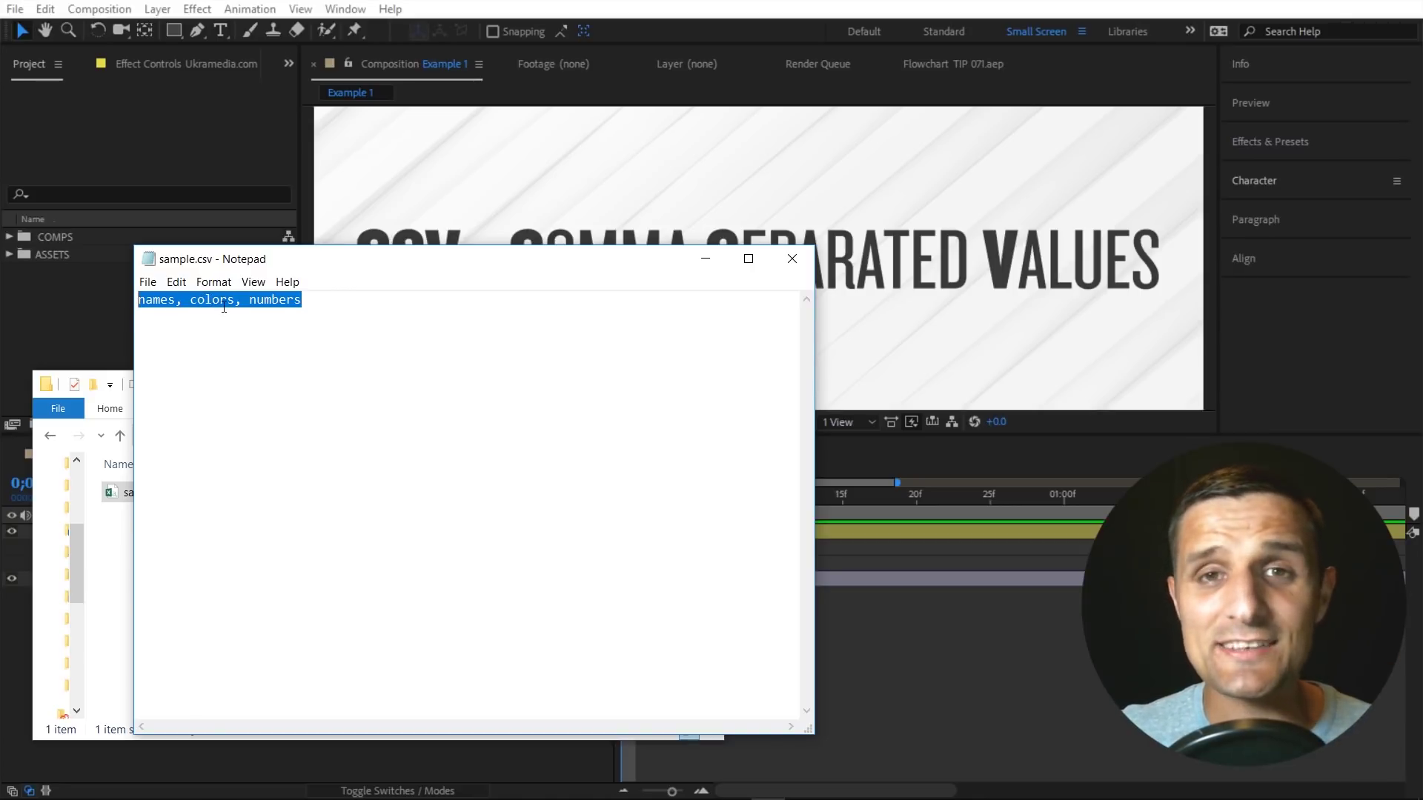
click(308, 302)
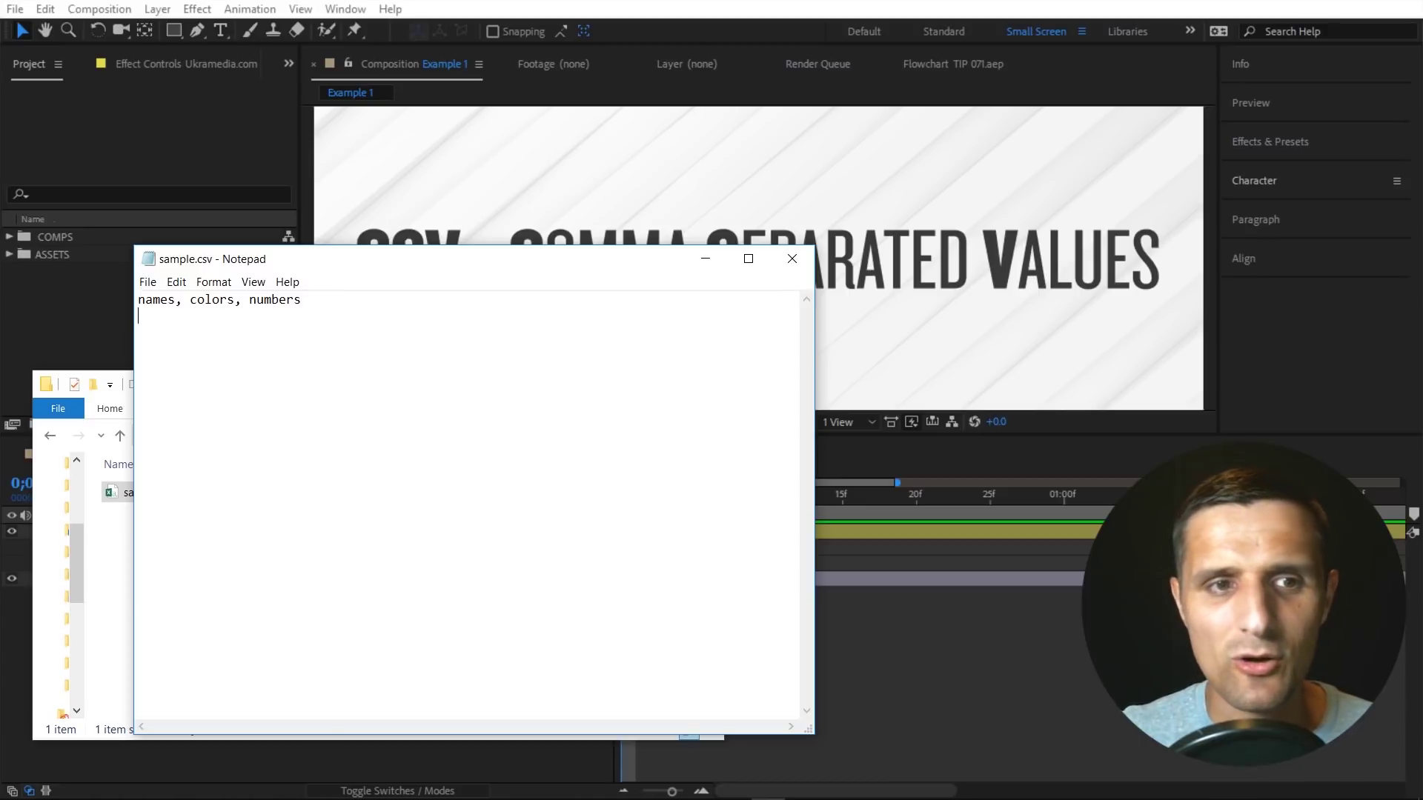
Add data rows Josh, red, 11; Jason, blue, 5; Mark, pink, 3; Carrie, green, 1.
key(Return)
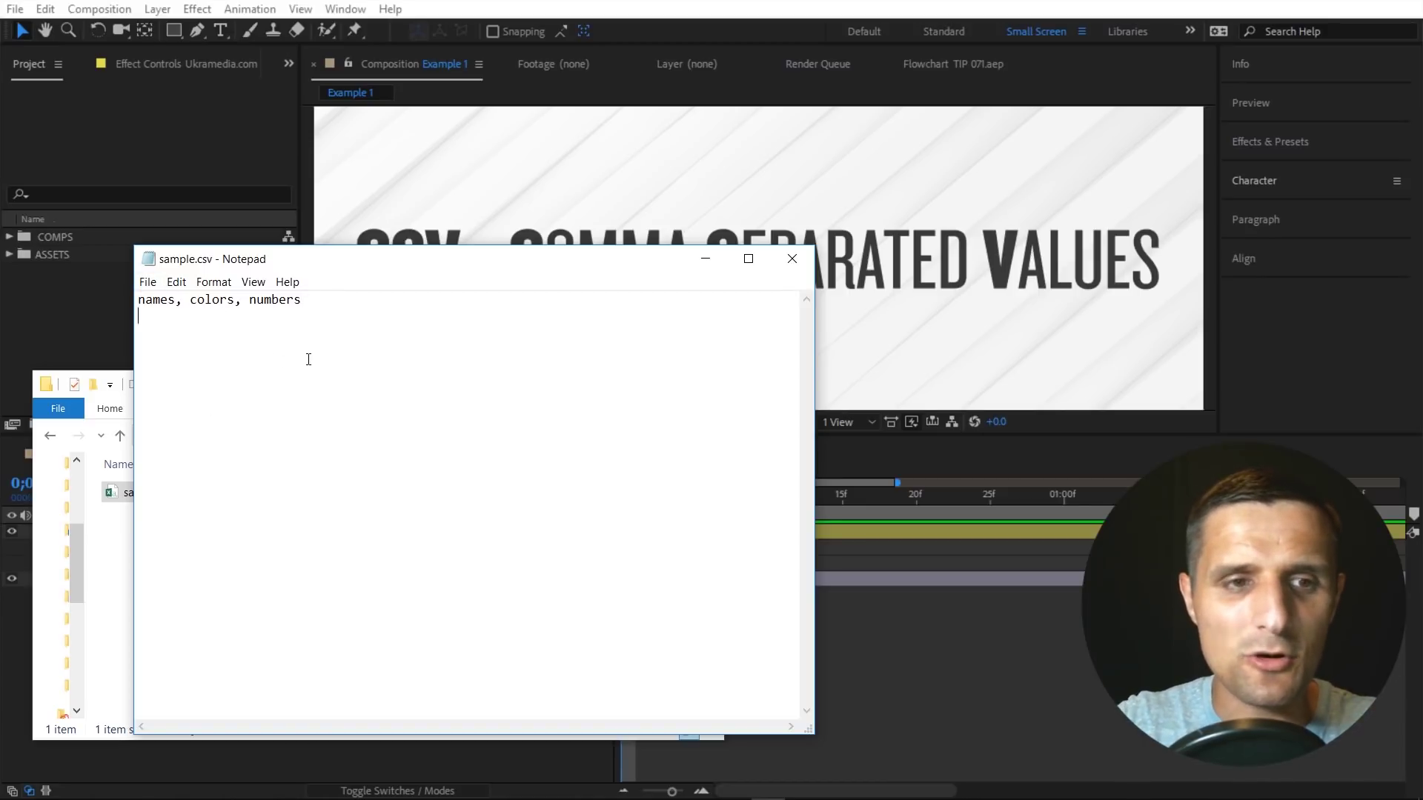
key(Return)
text(Josh)
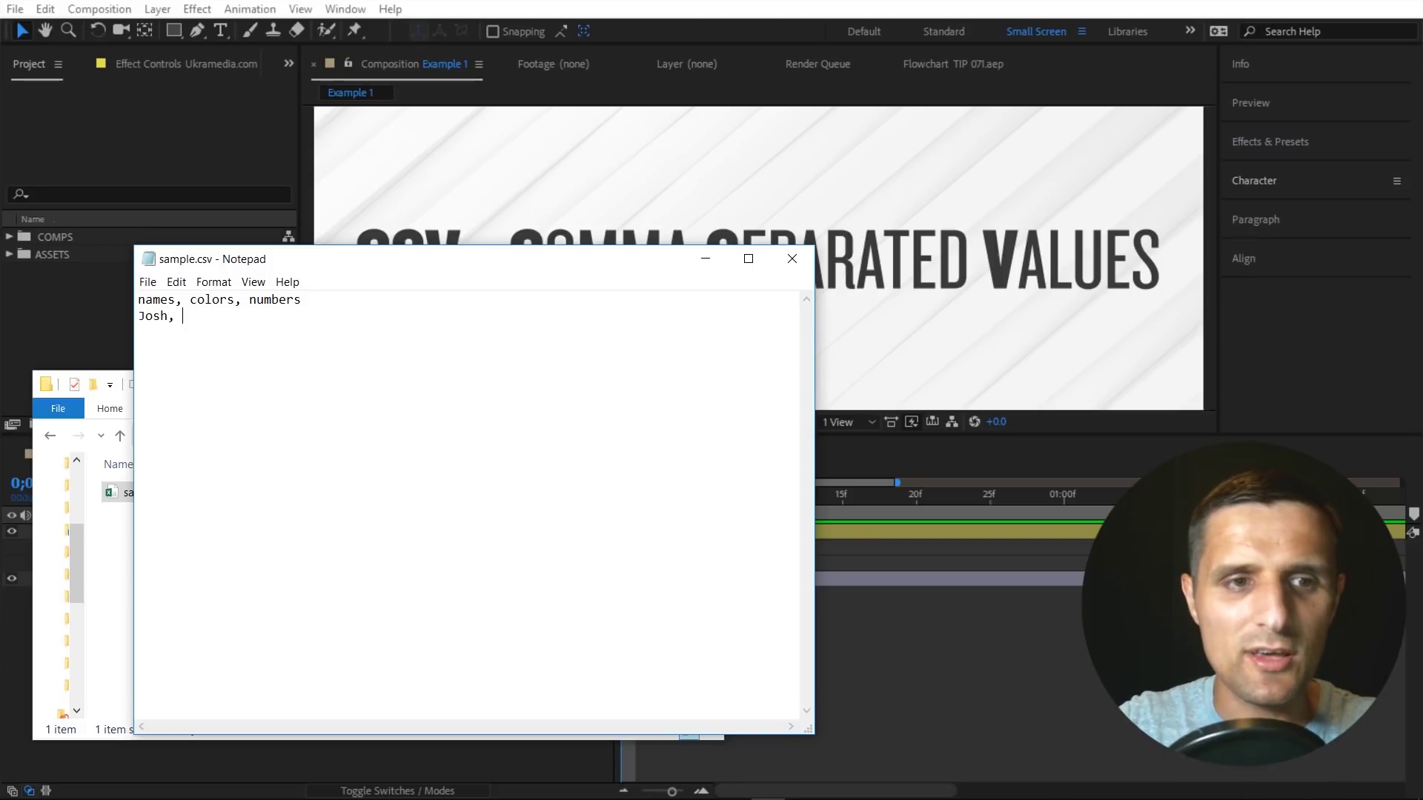
text(, red,)
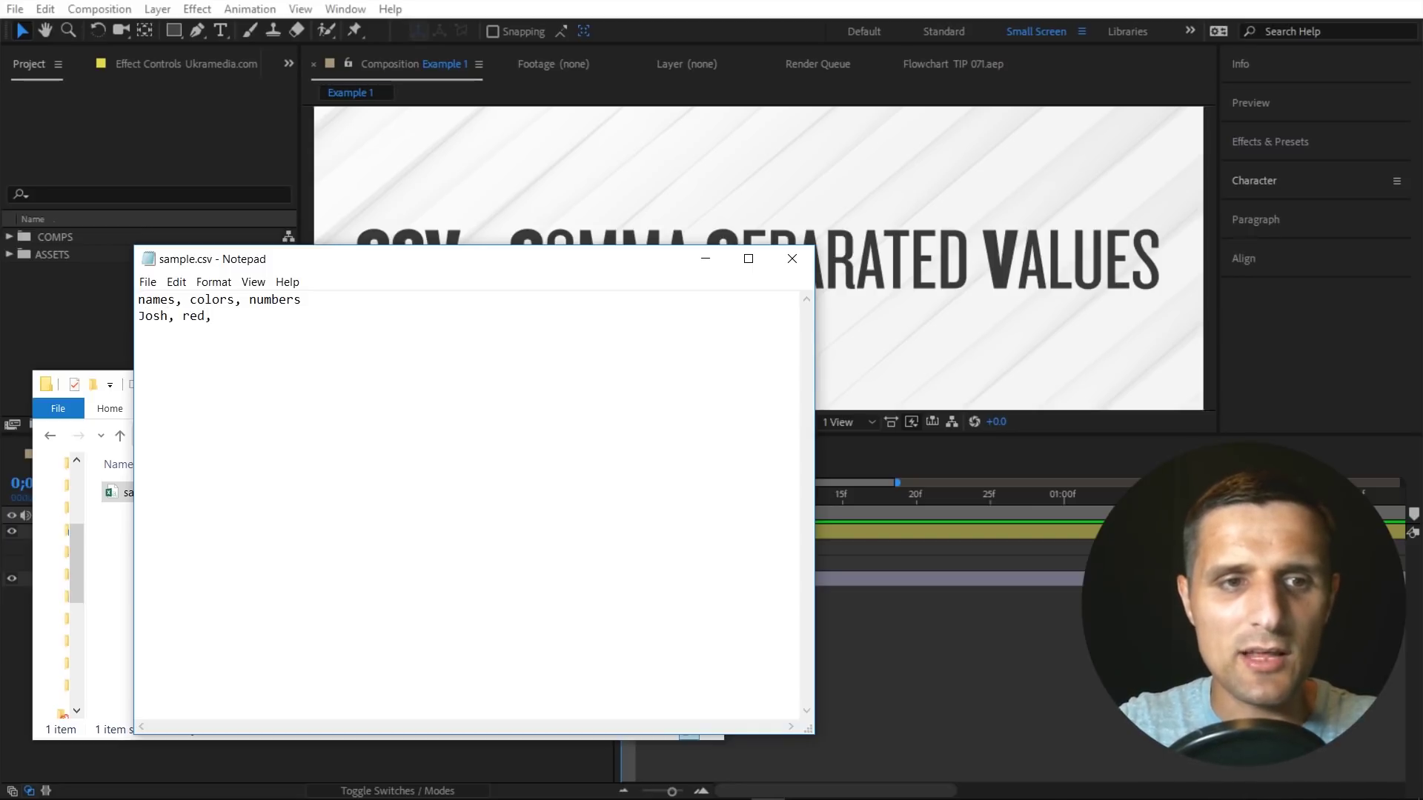
text( 11)
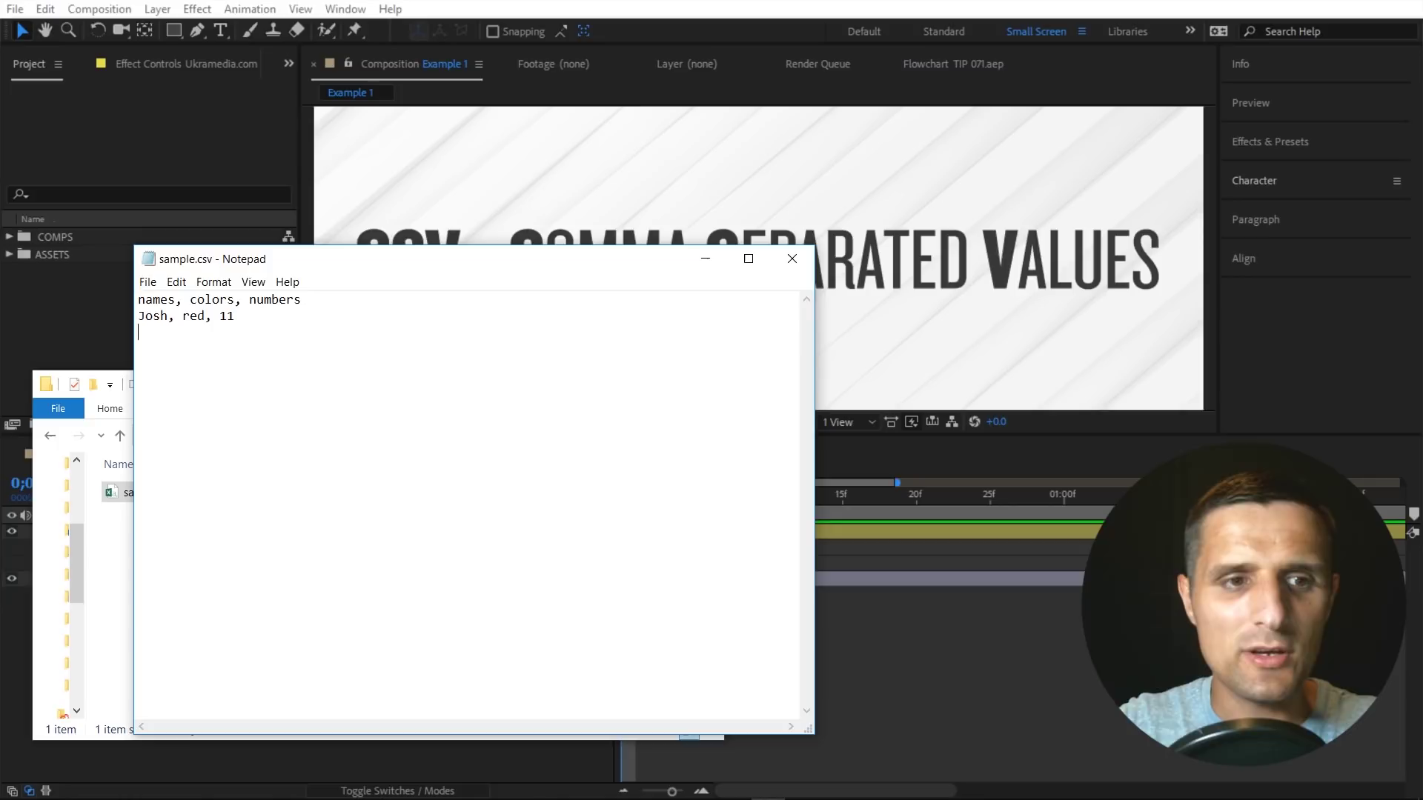
key(Return)
text(Jason, )
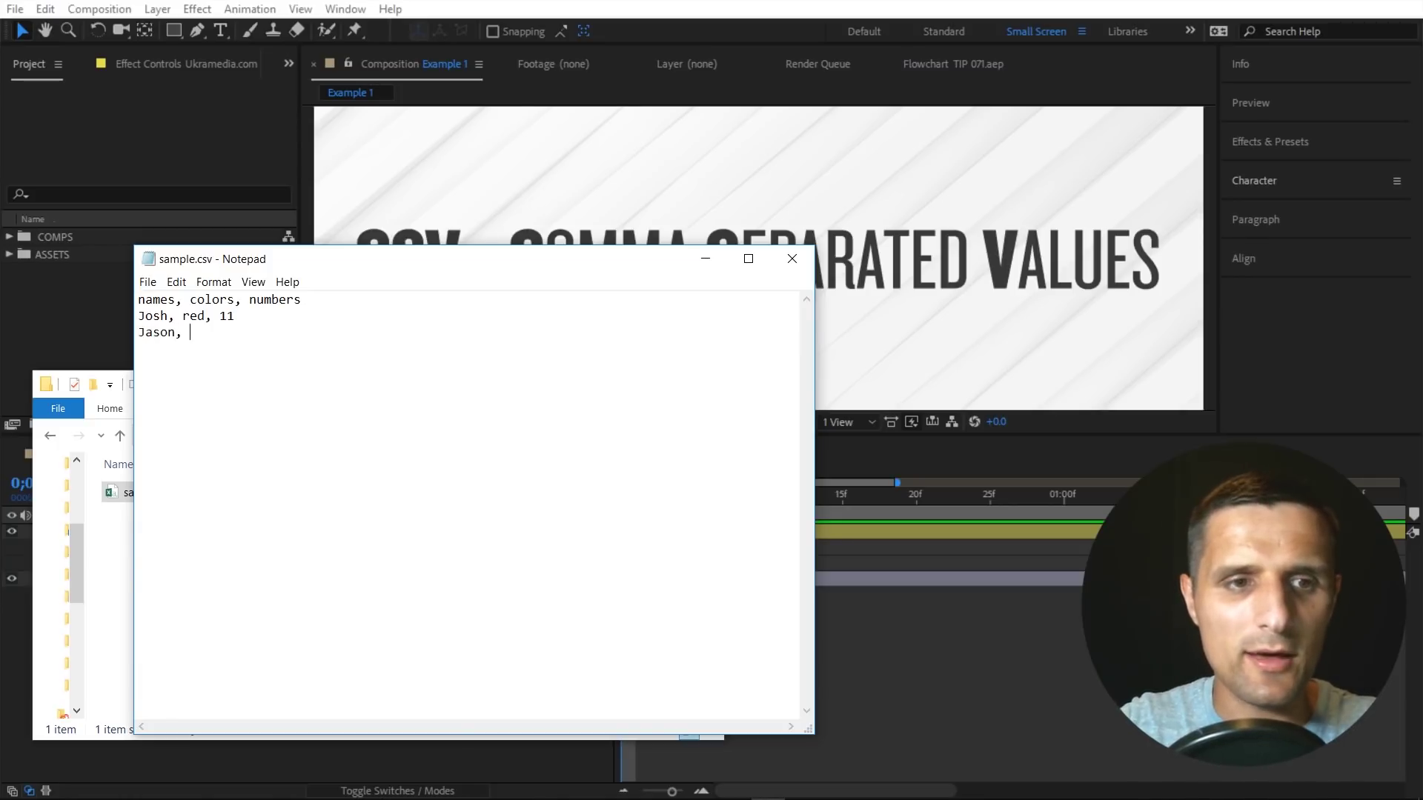
text(blue, 5 )
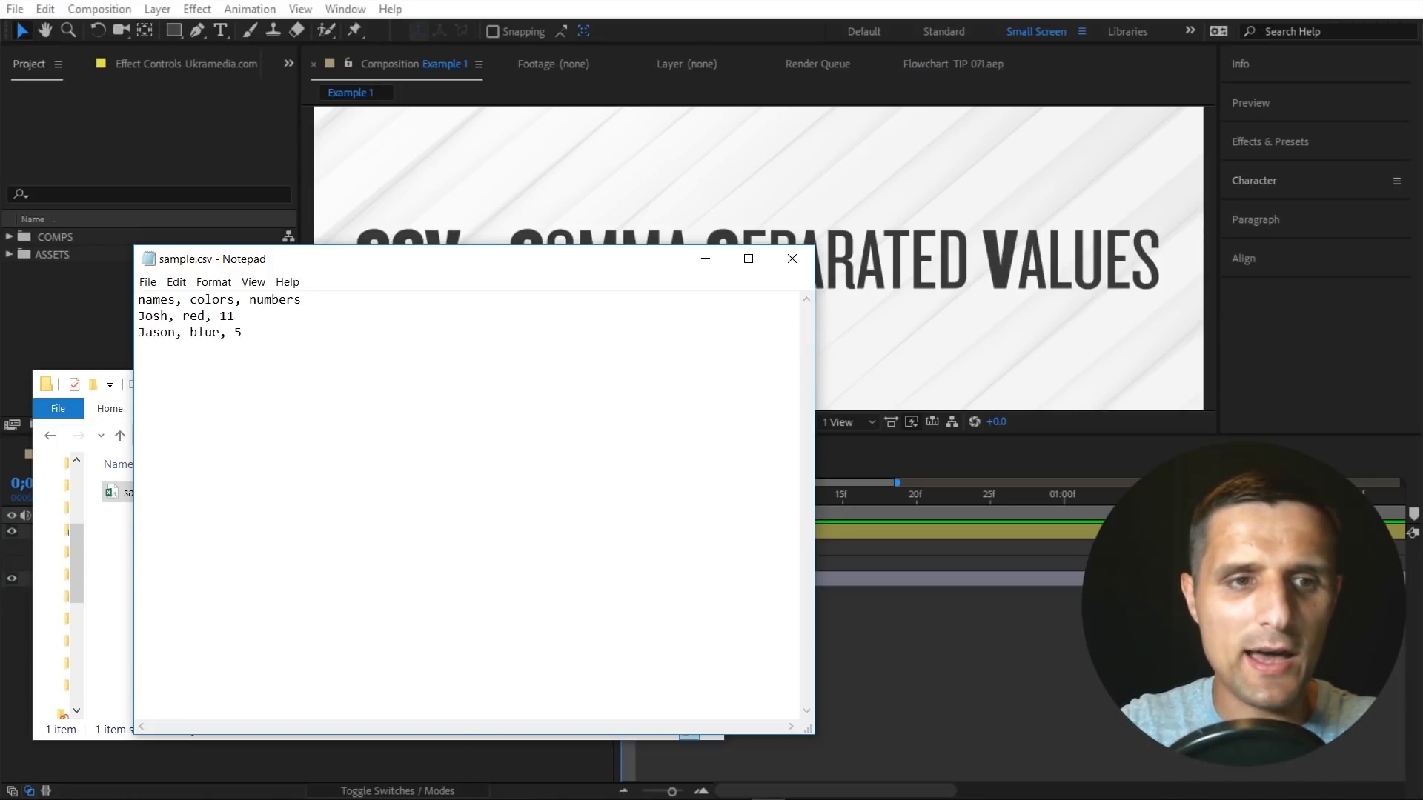
text(Mark, )
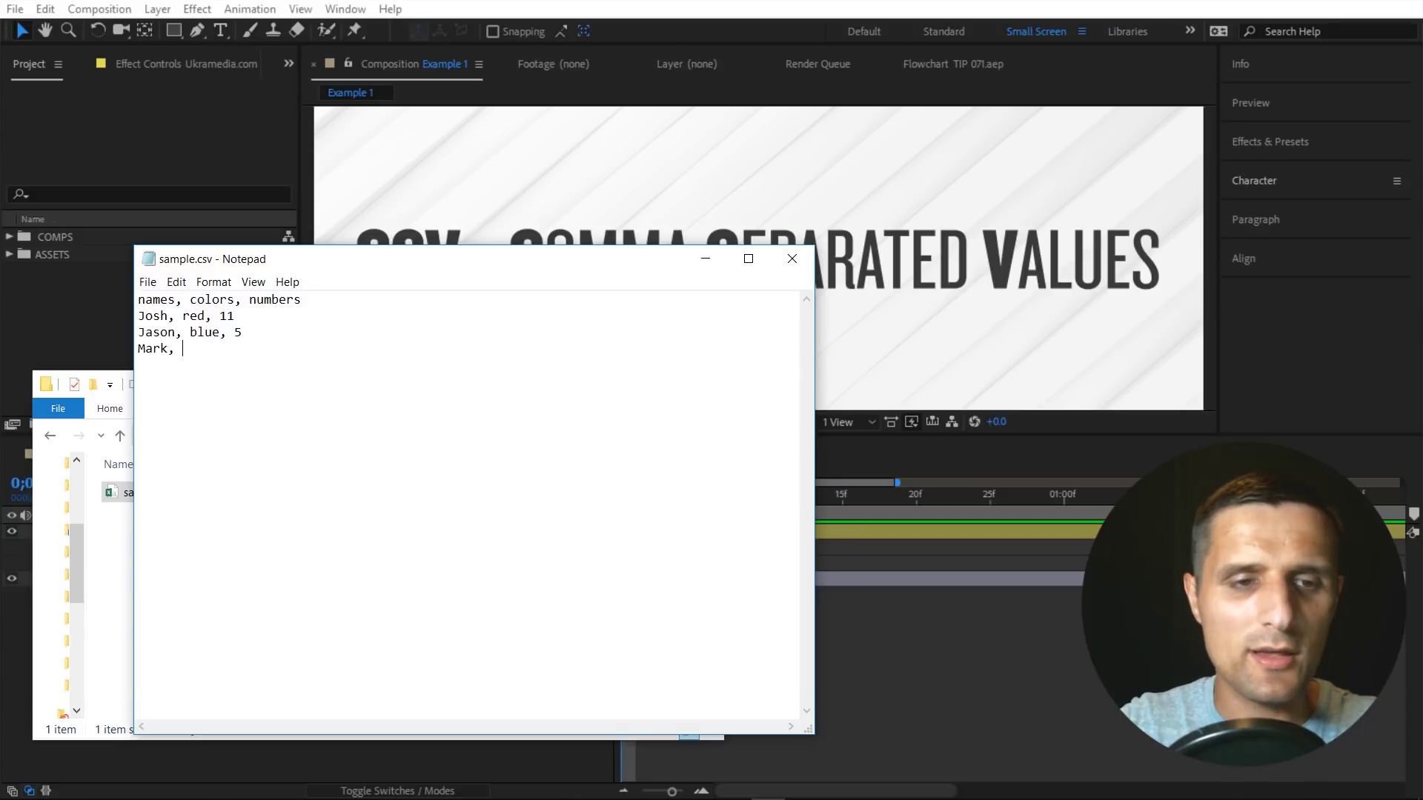
text(pink, )
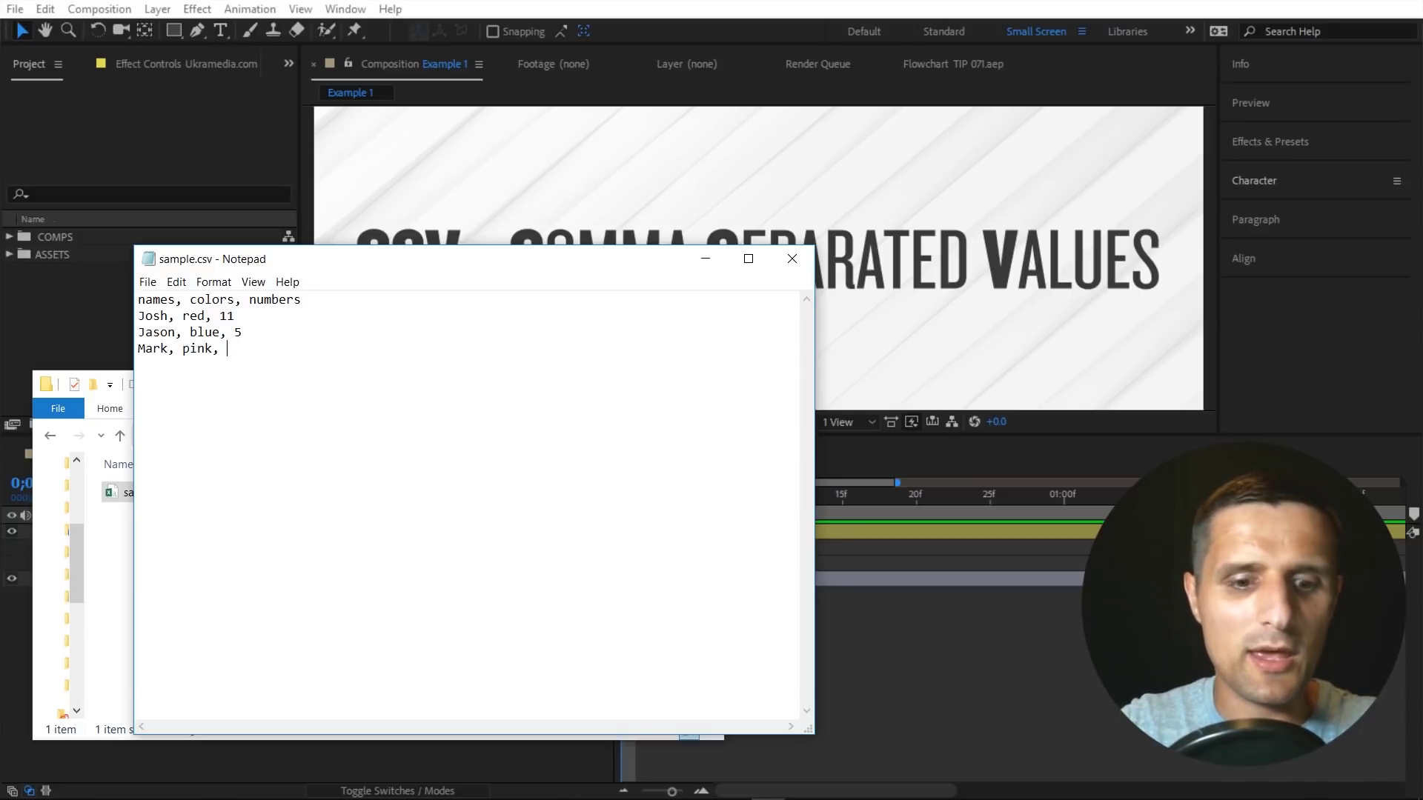
text(3 )
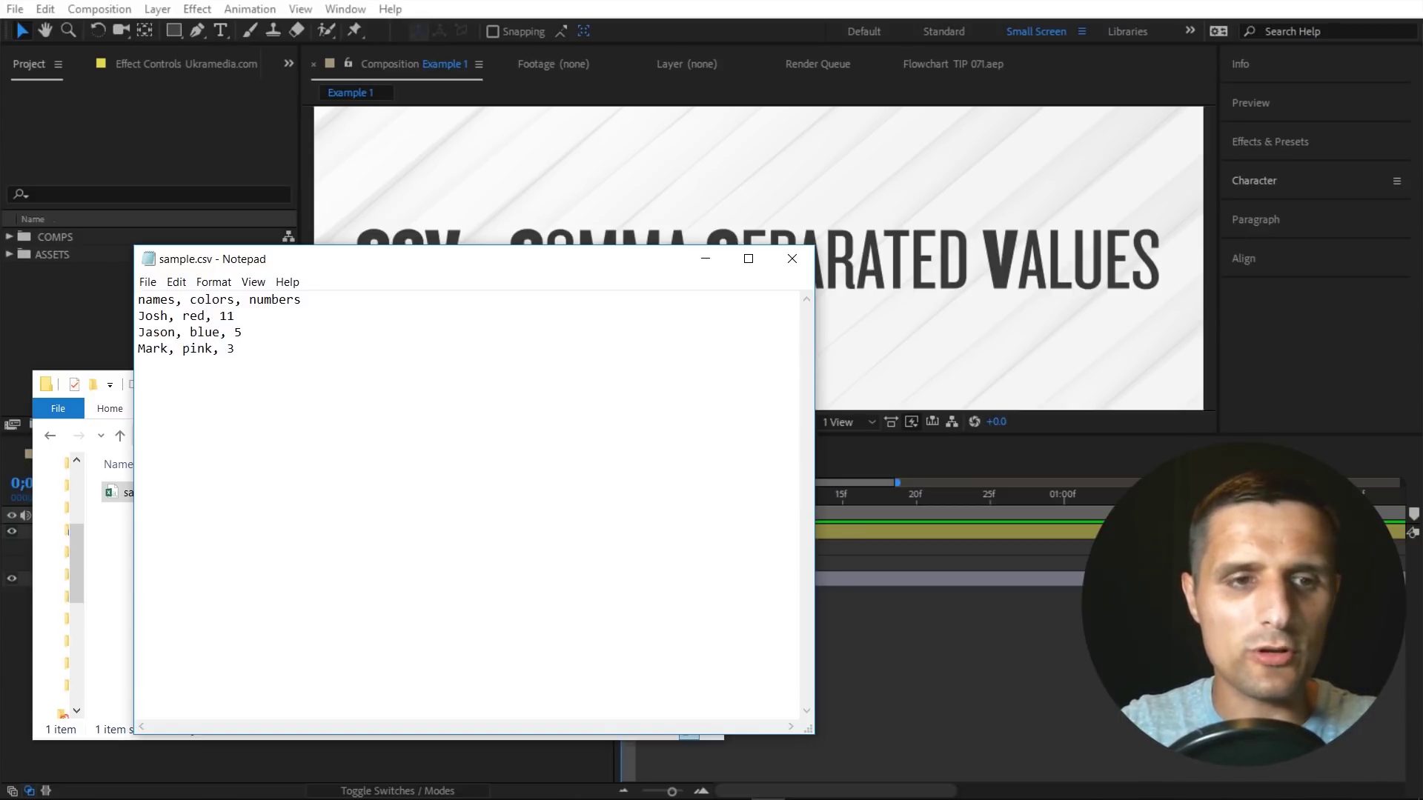
text(Carrie, gre)
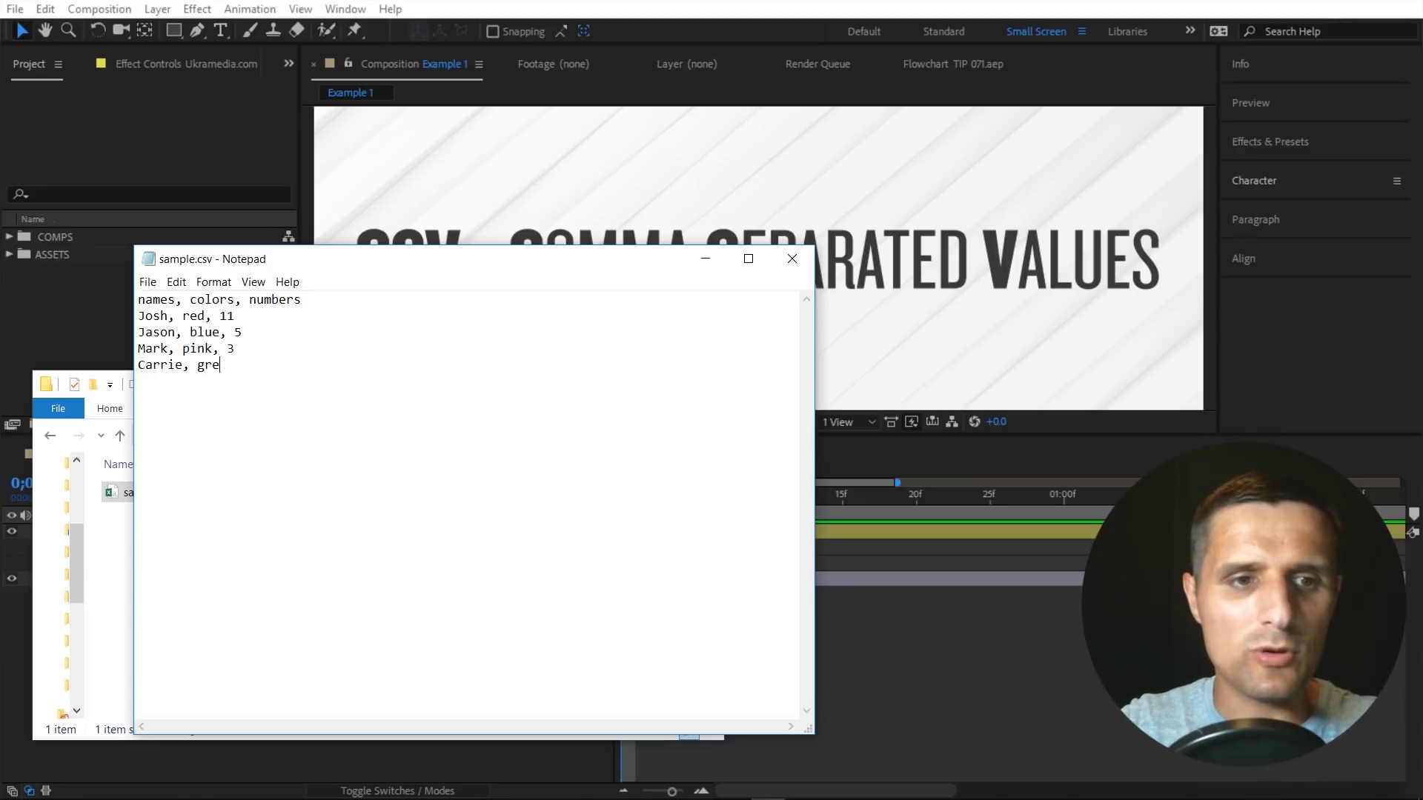
text(en, 1)
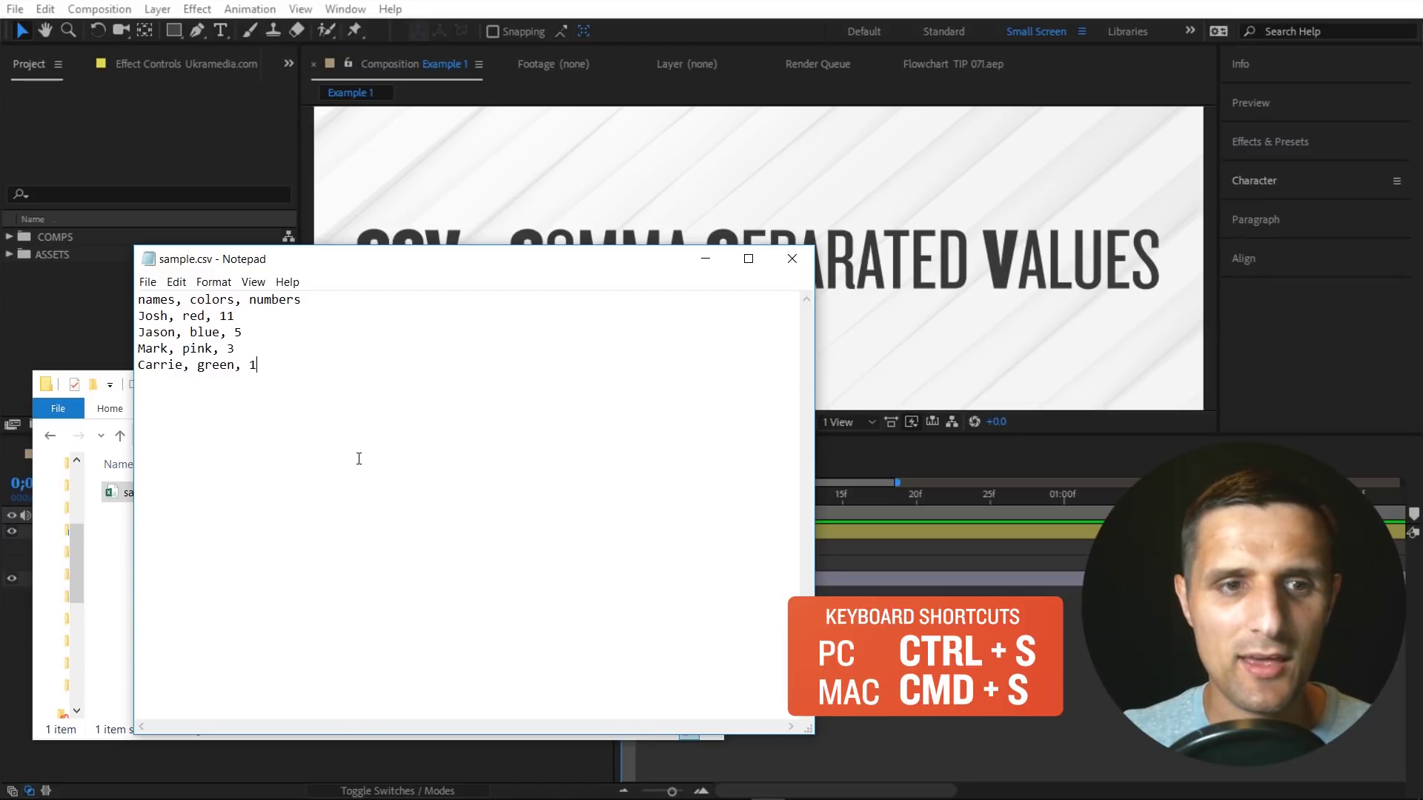
drag(390, 276, 446, 272)
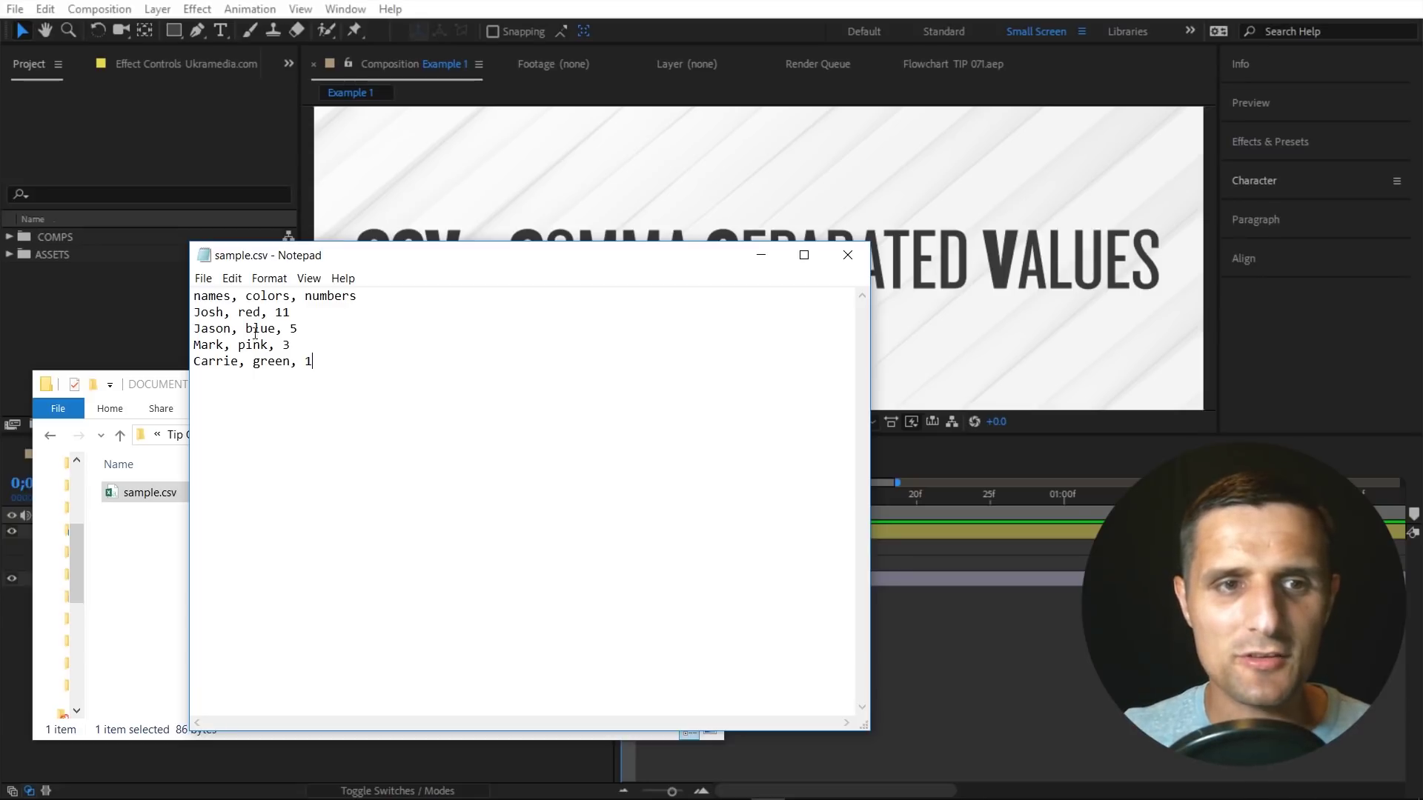
Import sample.csv into the project and add it as a layer in Example 1.
click(95, 298)
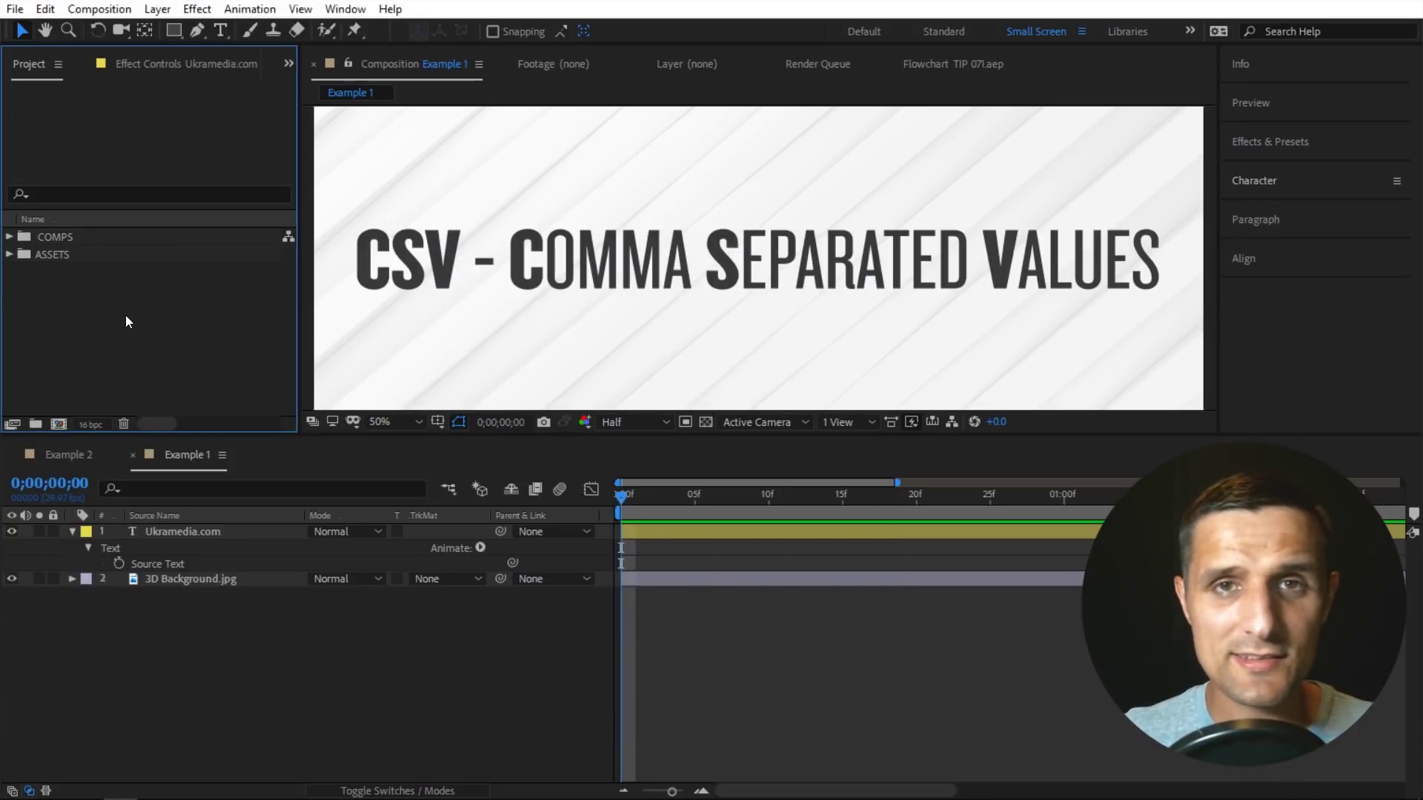
double_click(110, 313)
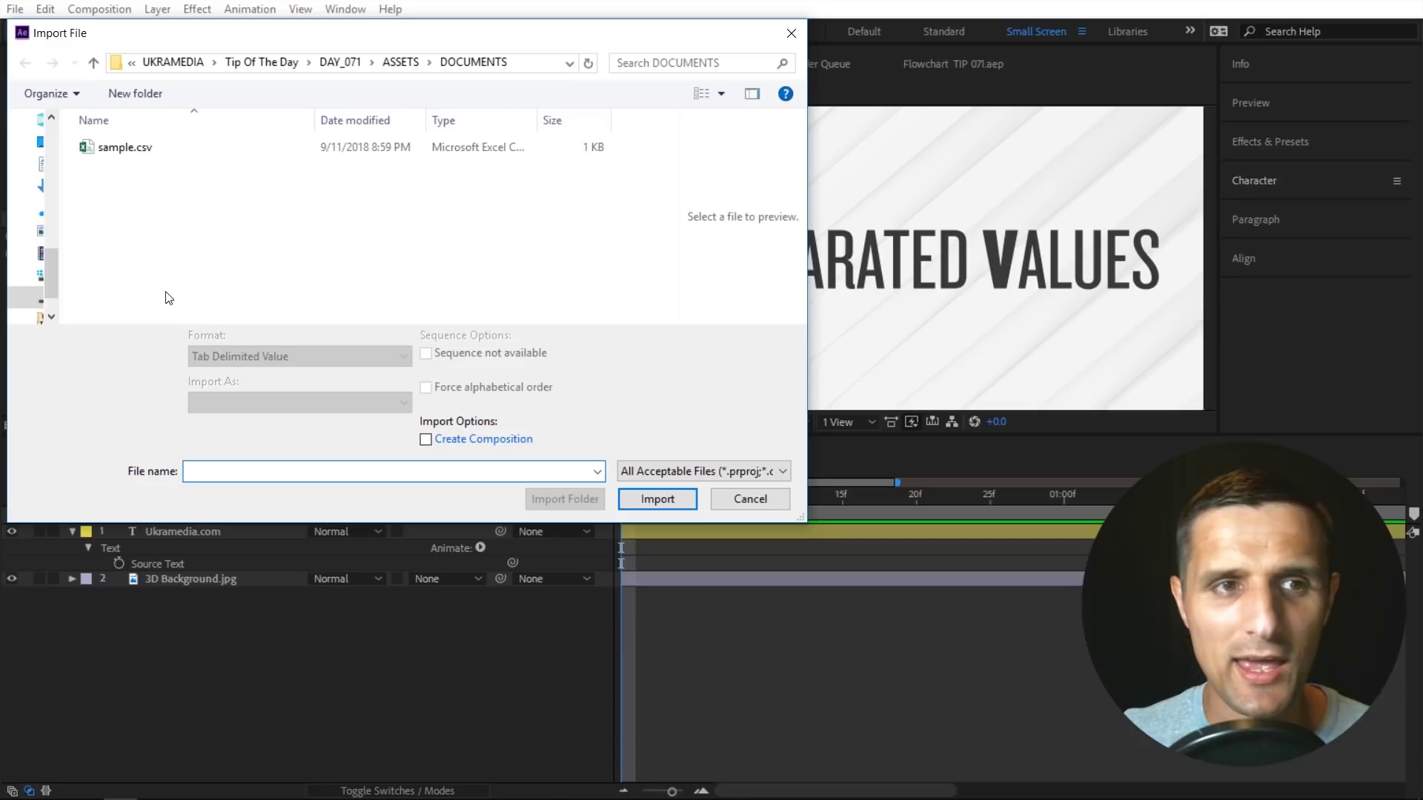
double_click(124, 148)
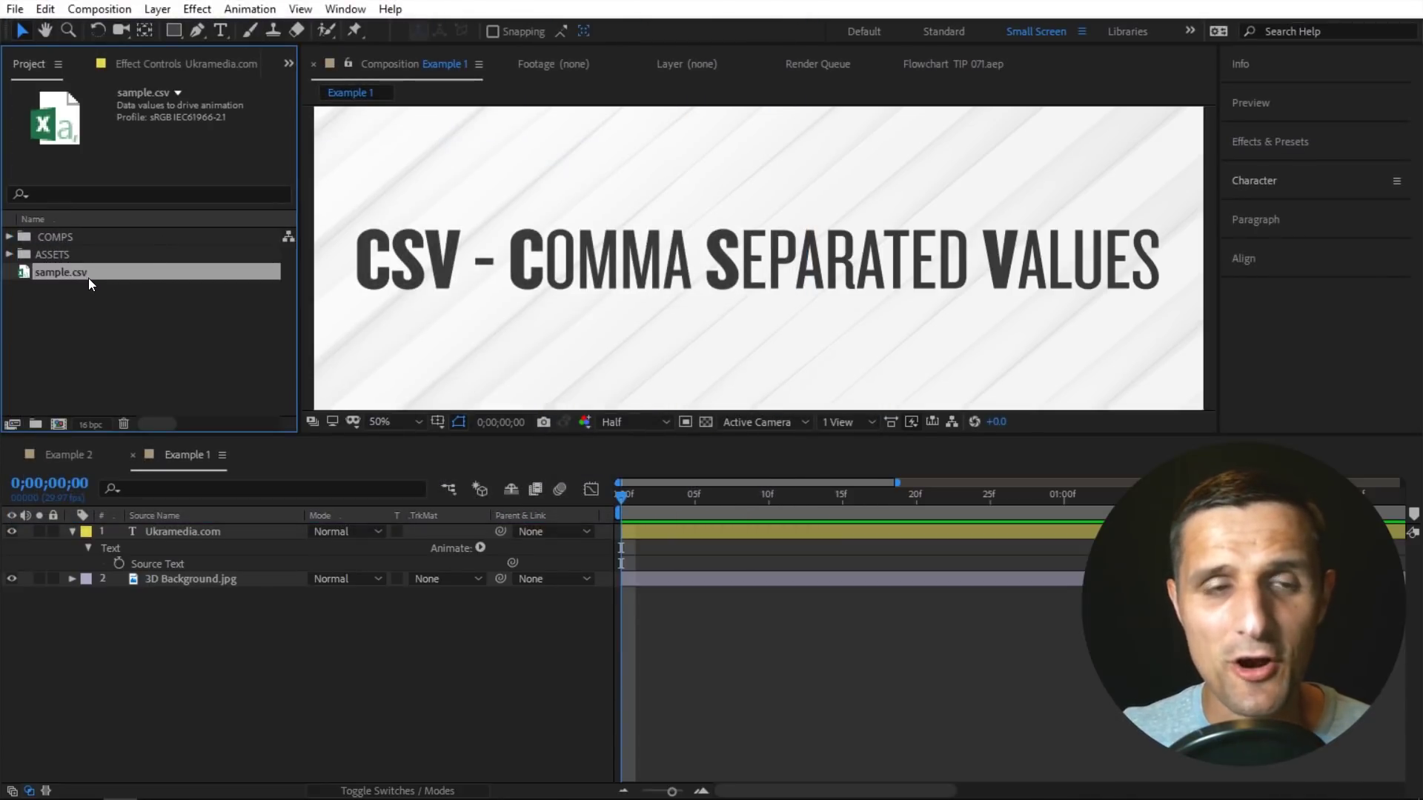
drag(83, 274, 225, 528)
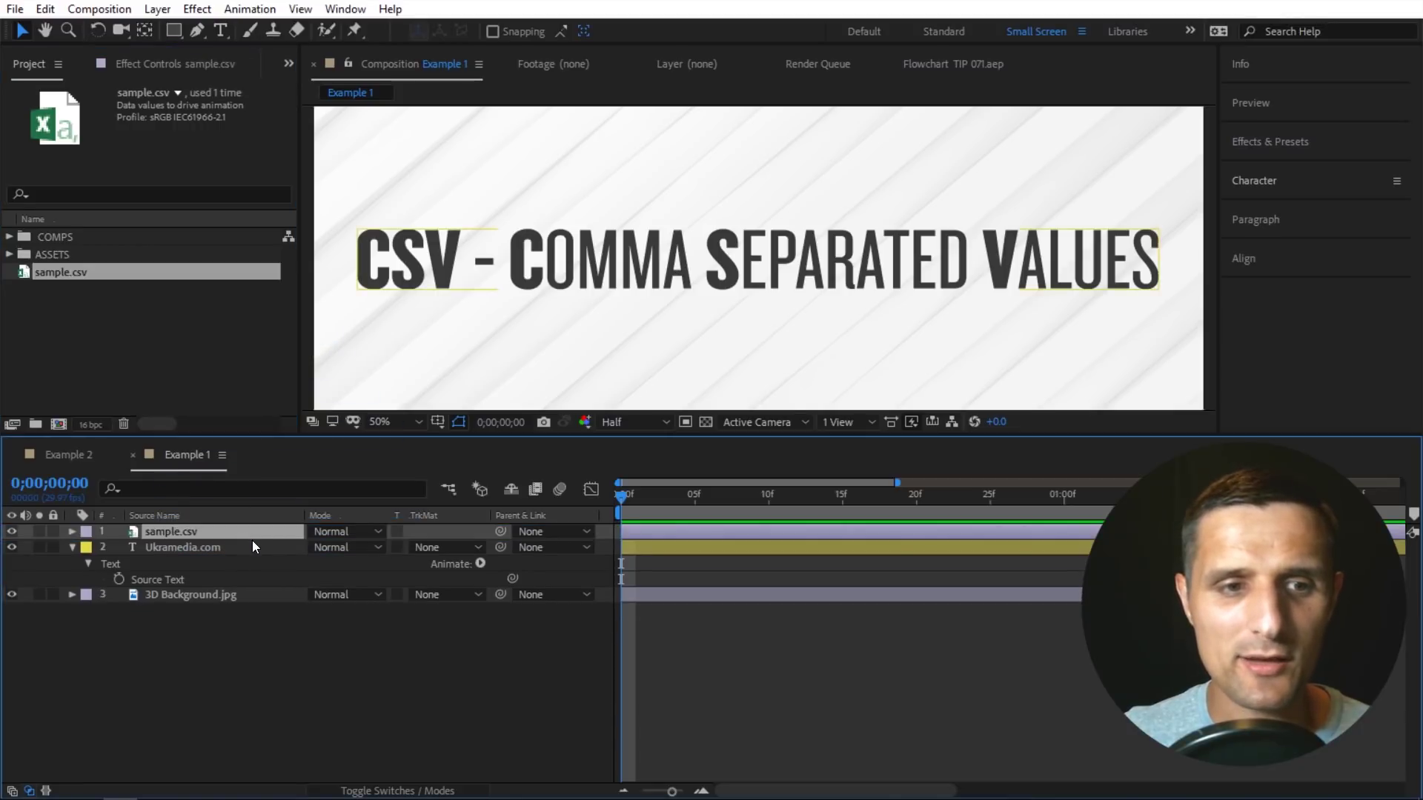
Expand the sample.csv layer's Data to show its names, colors and numbers entries.
click(73, 532)
click(89, 548)
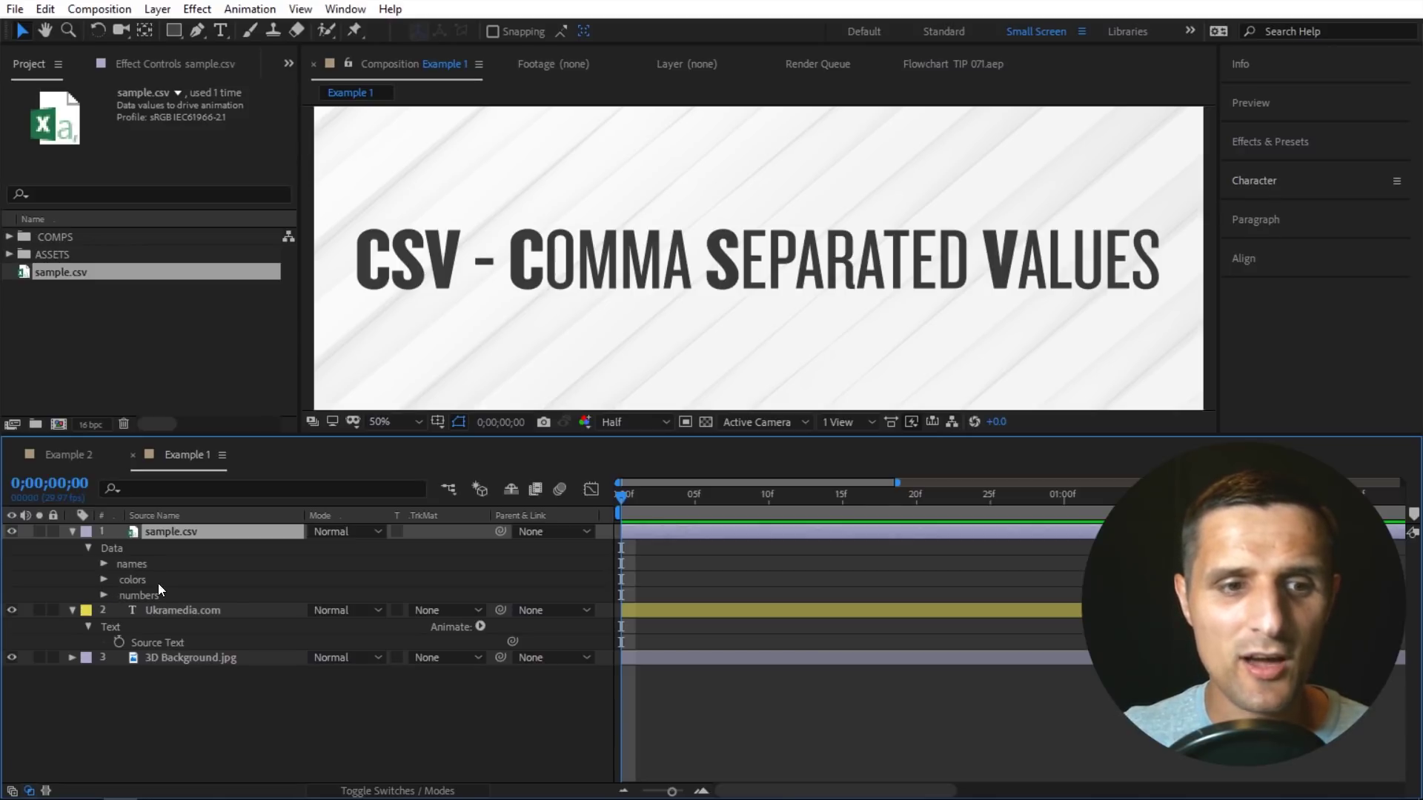
click(104, 564)
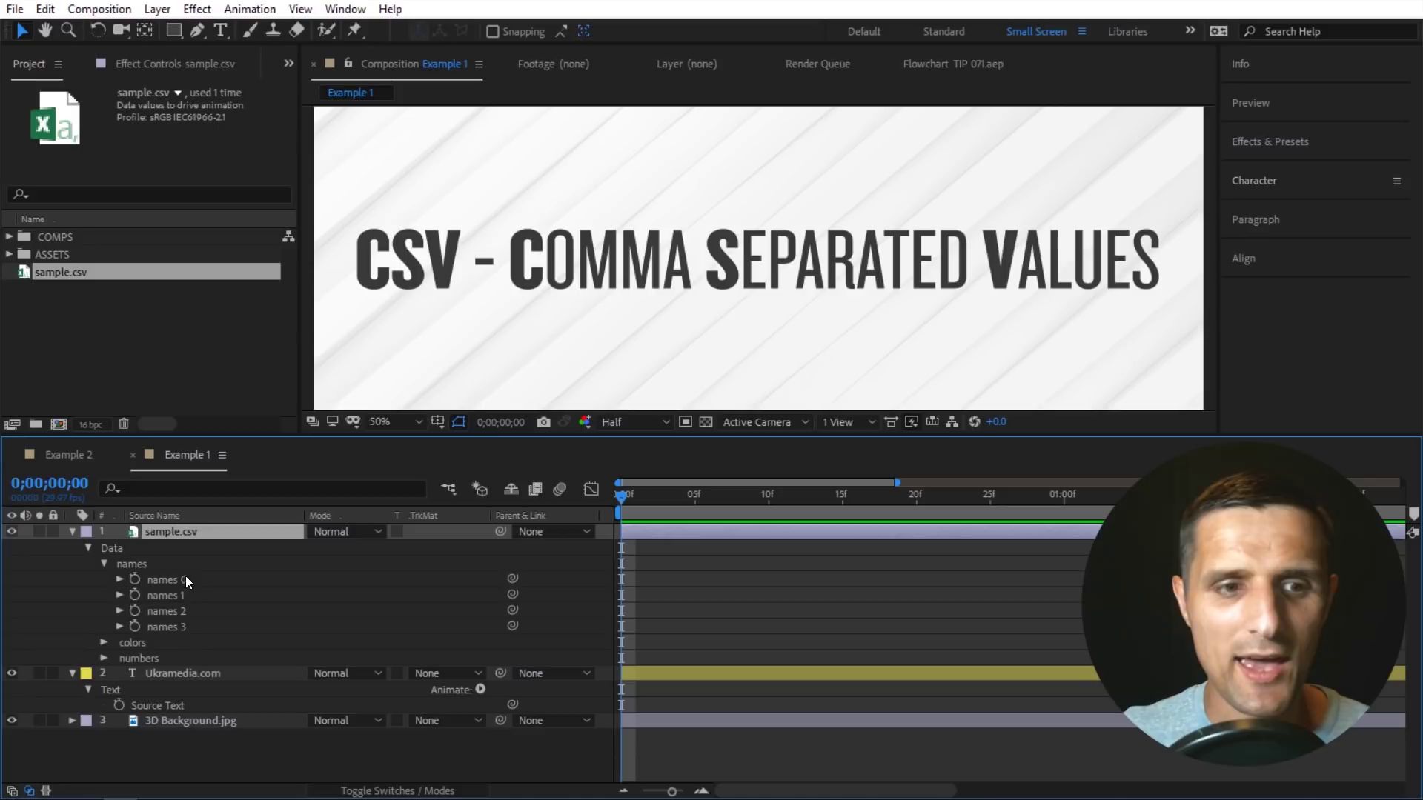
click(105, 642)
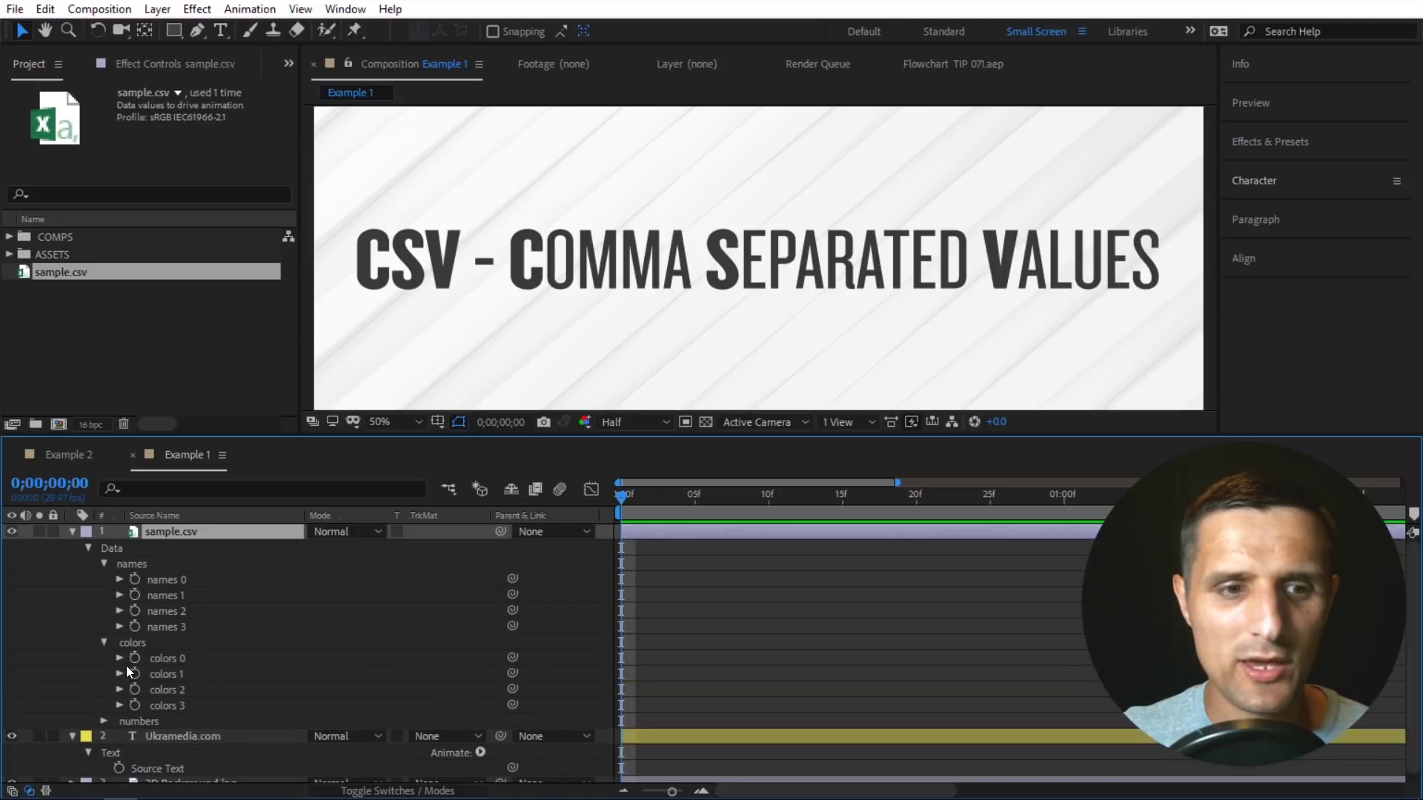
click(107, 718)
Make a names 3 text layer in black Knockout 26 Junior Flyweight, then delete it.
drag(177, 629, 514, 178)
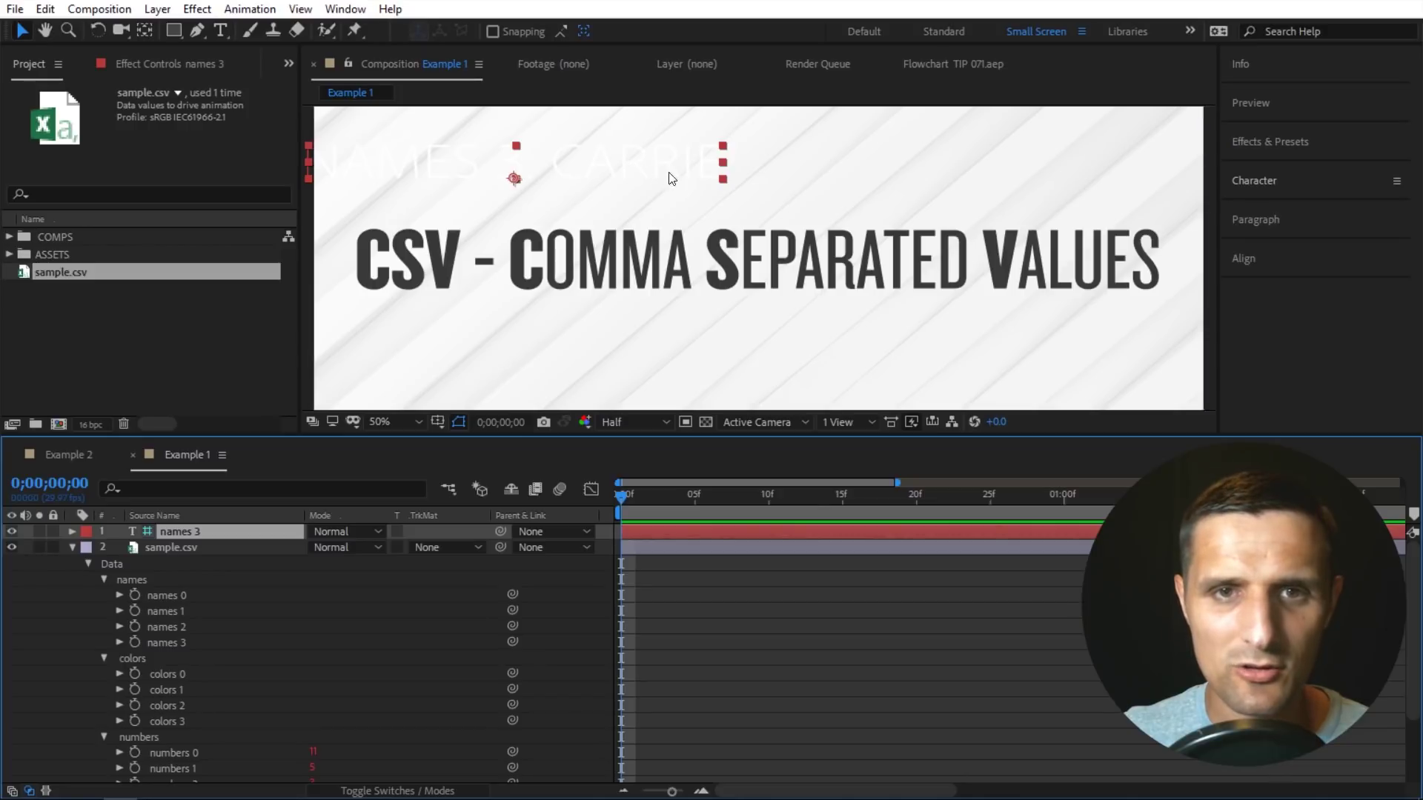
click(1278, 185)
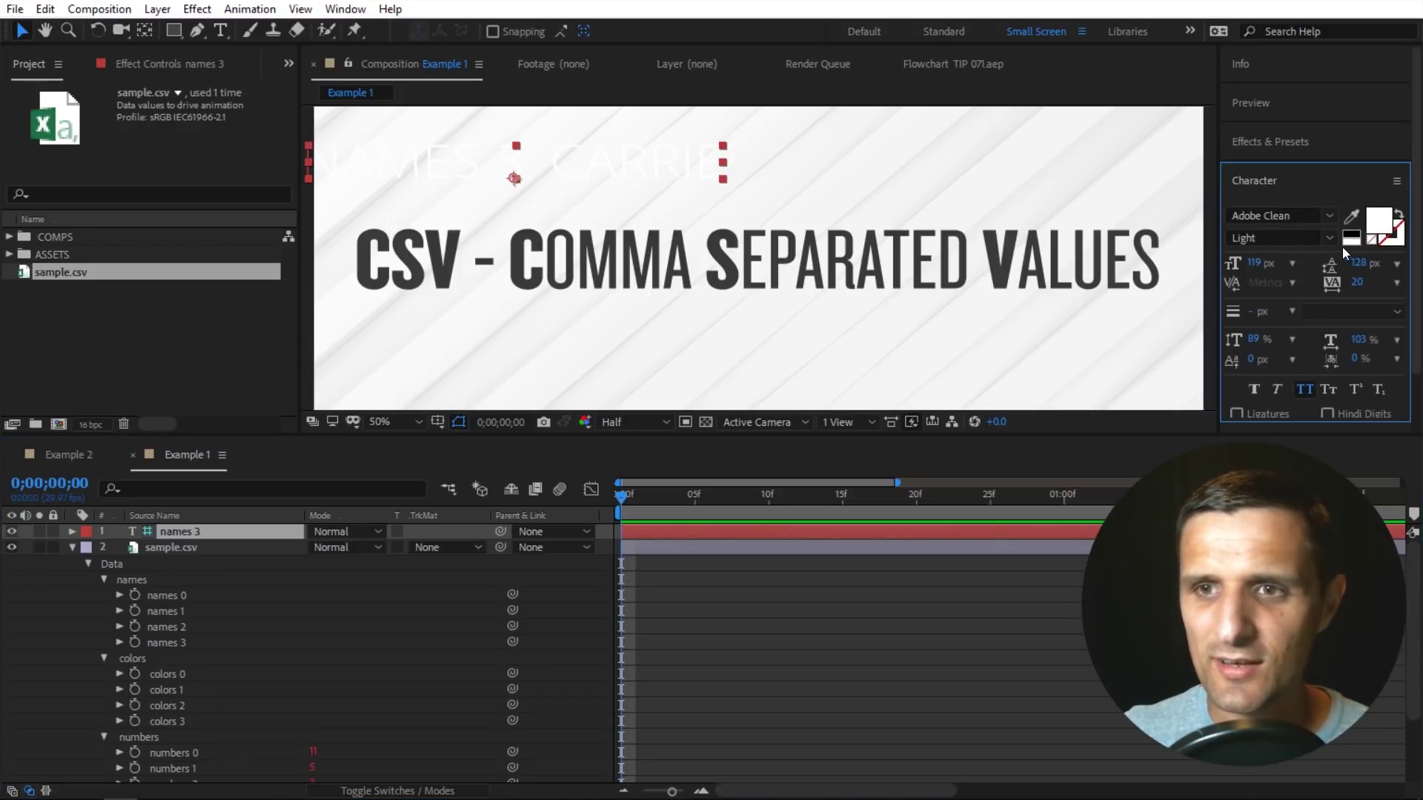
click(1350, 237)
click(1300, 216)
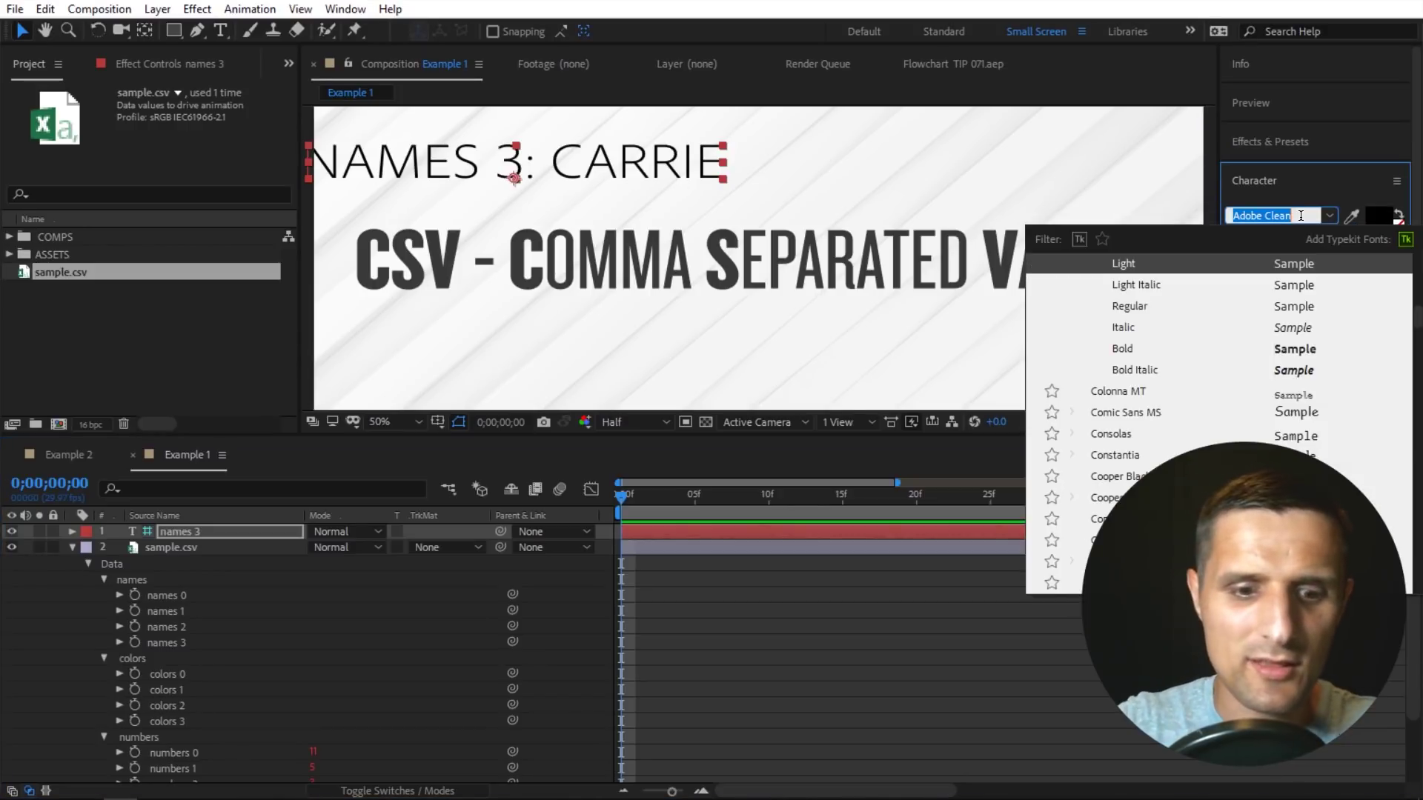
text(knockout)
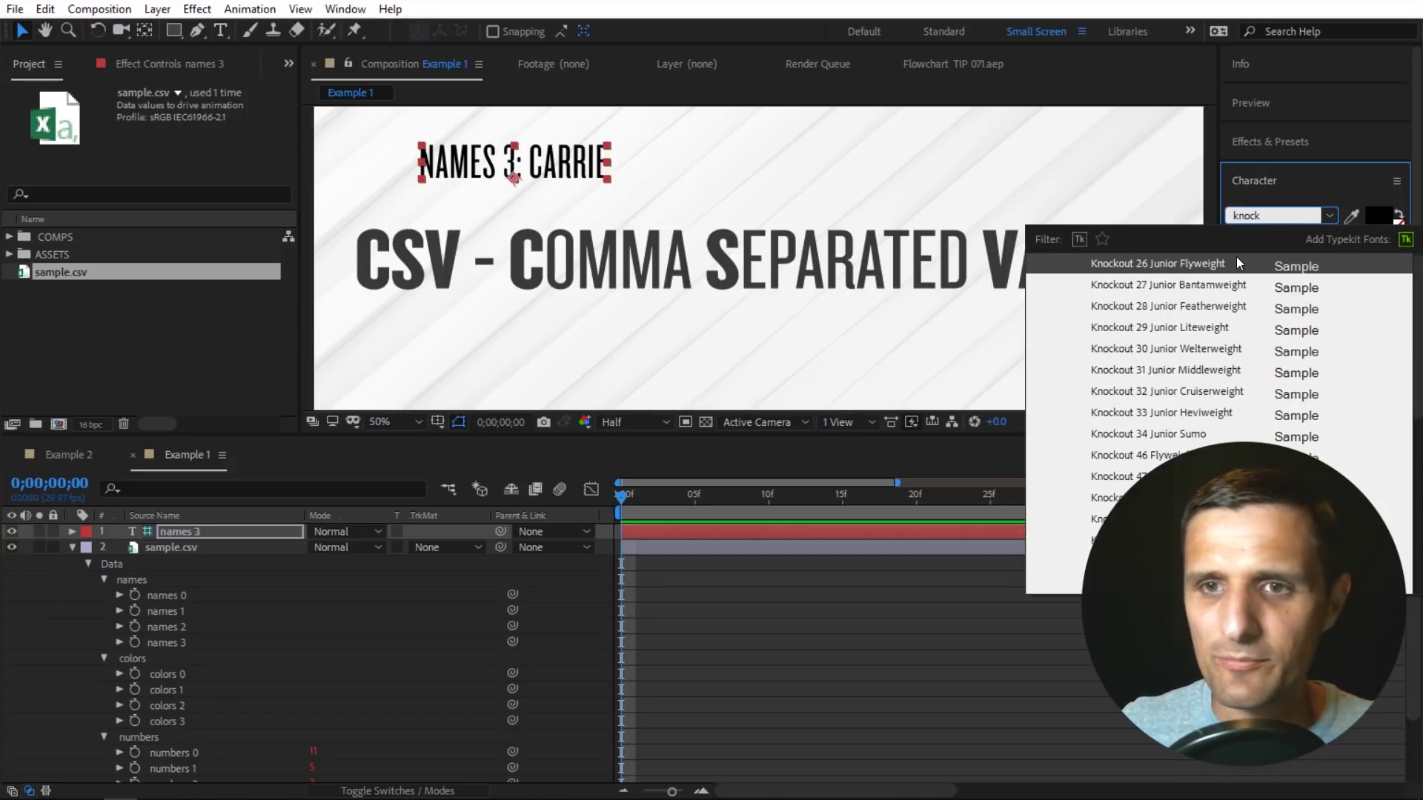
click(1236, 256)
drag(581, 175, 635, 175)
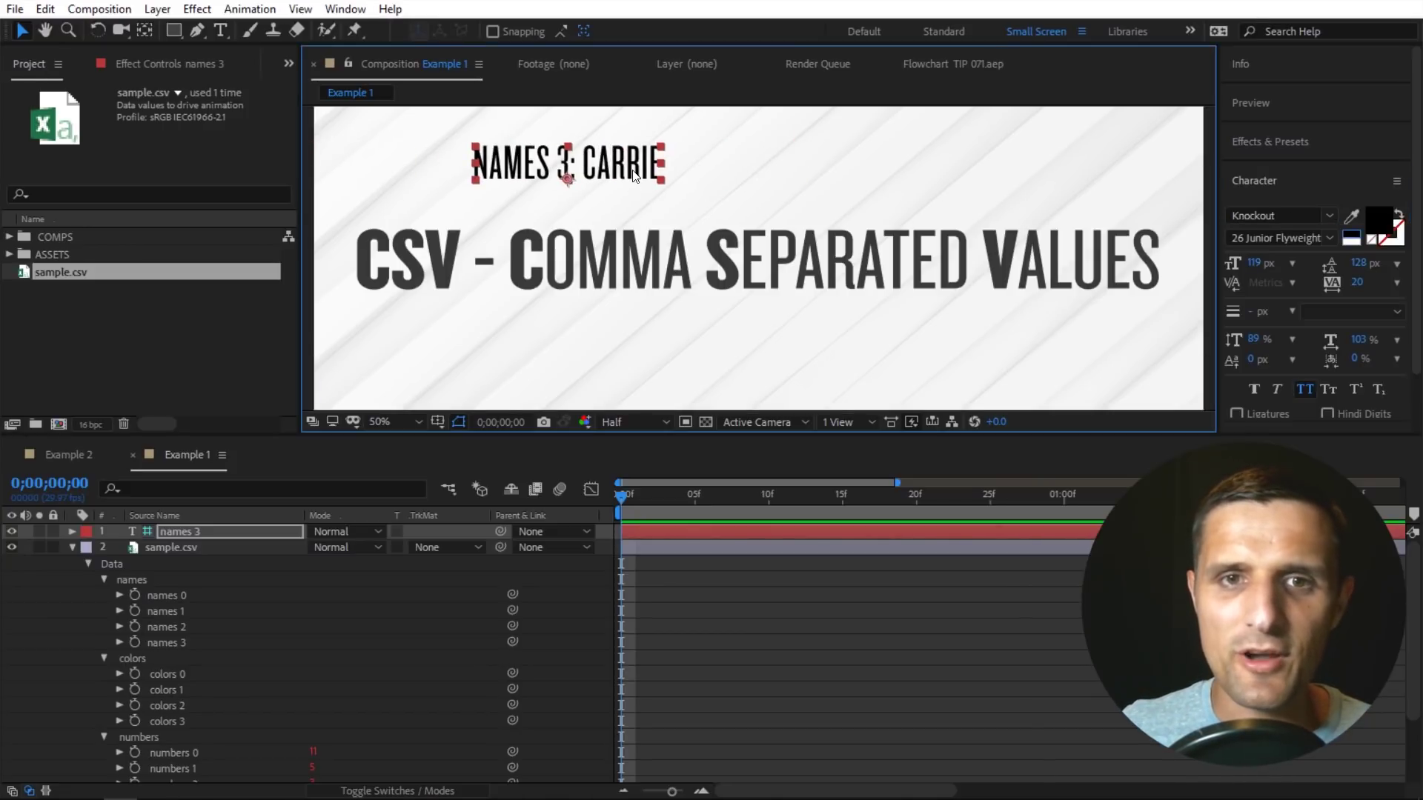
key(Delete)
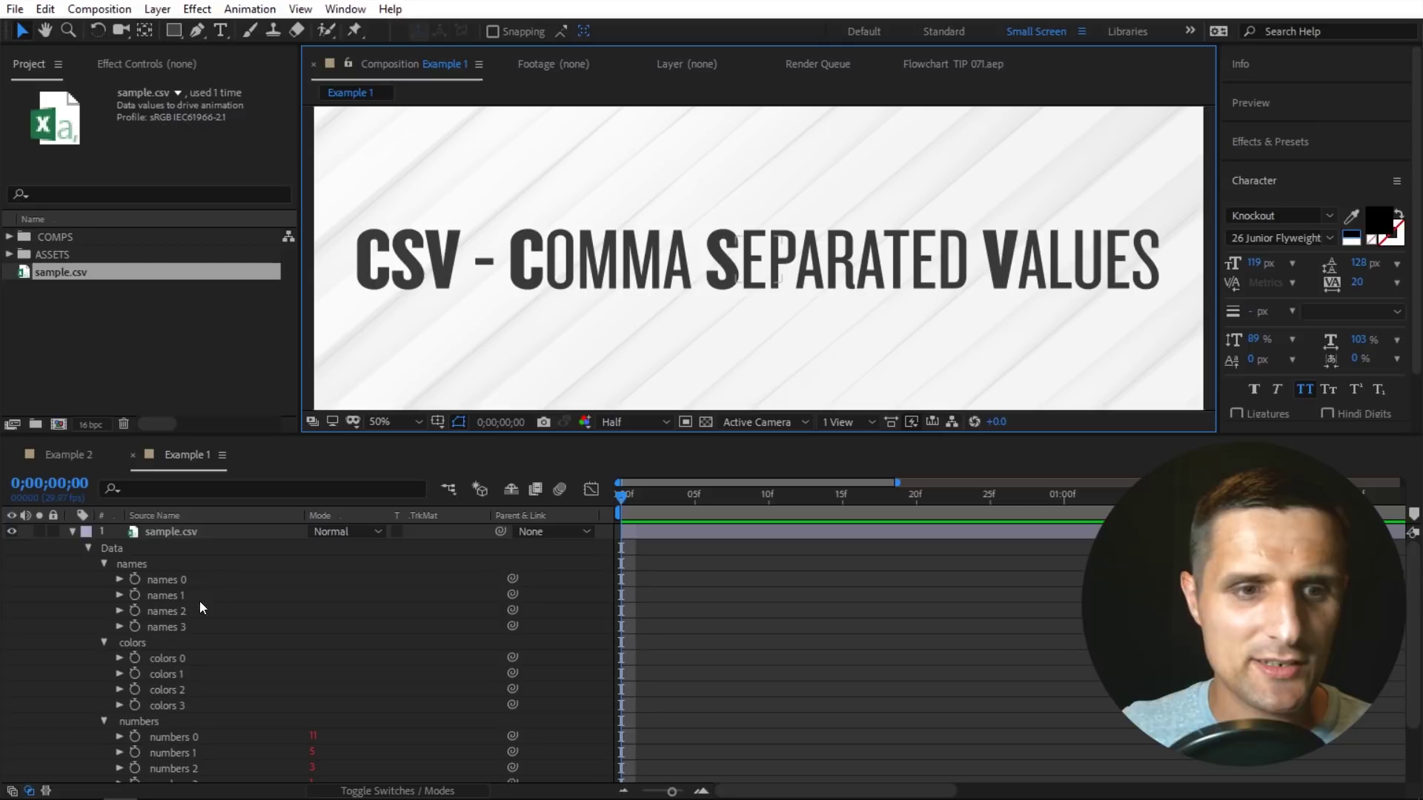
Try text layers from the names 0 and colors 3 values, undoing each one.
drag(166, 579, 577, 166)
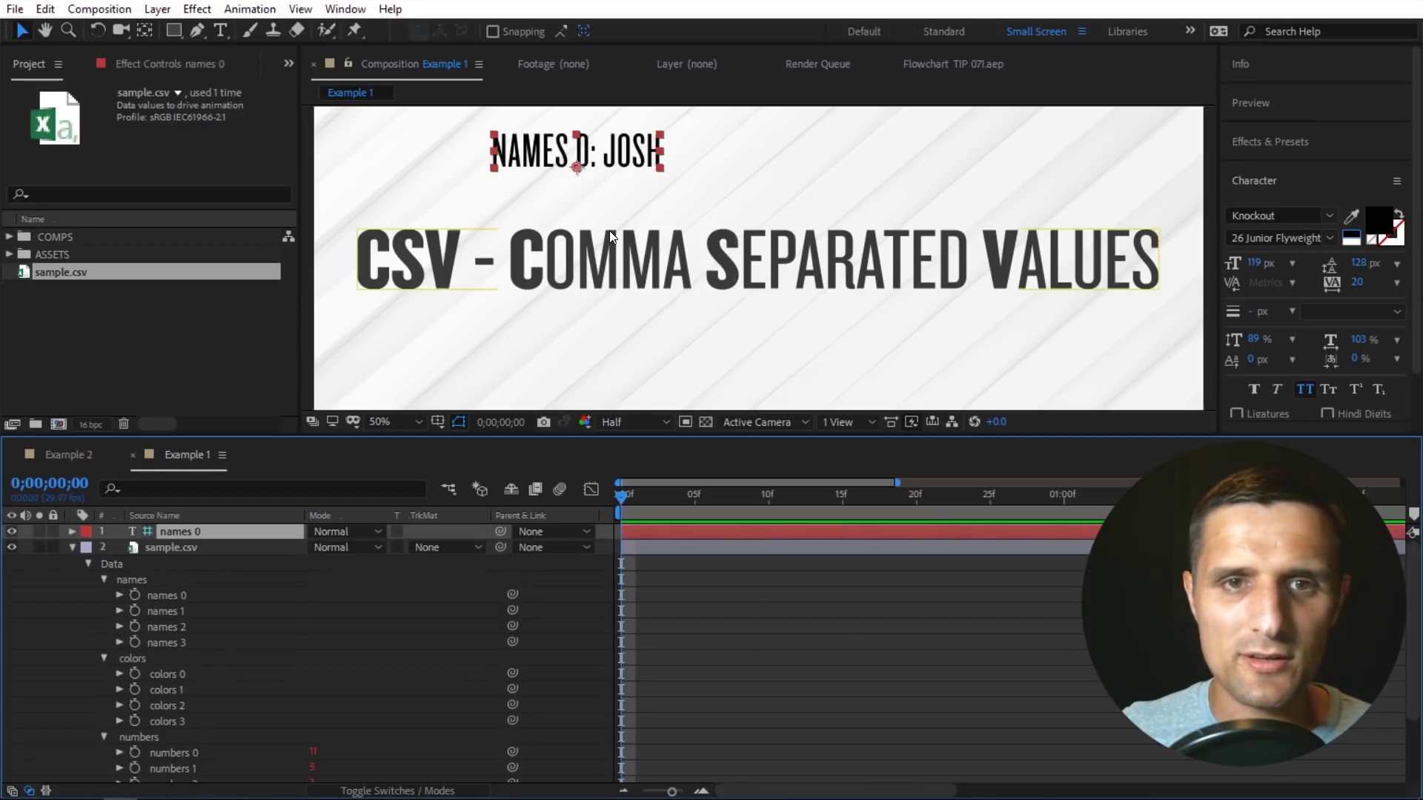
key(ctrl+z)
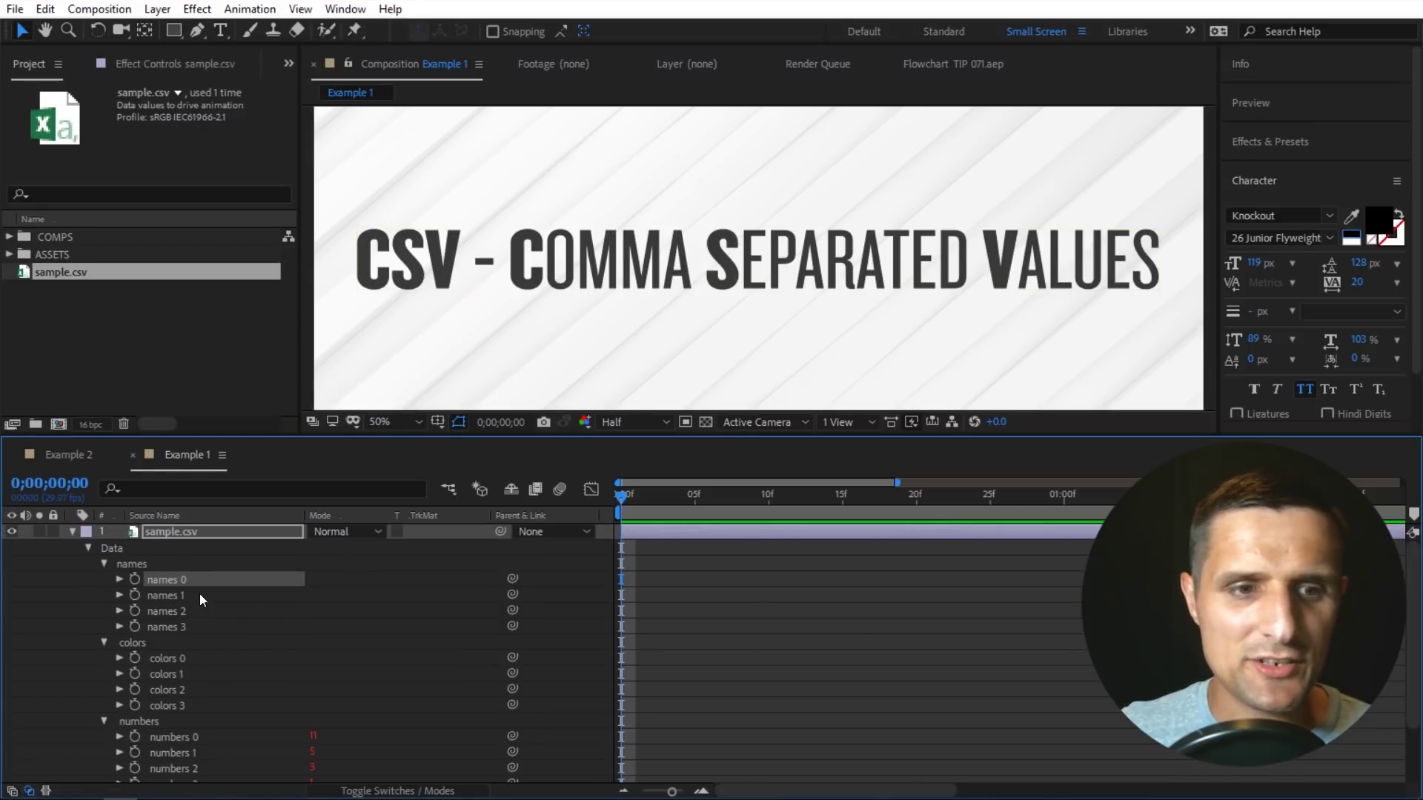
scroll(220, 646, down, 3)
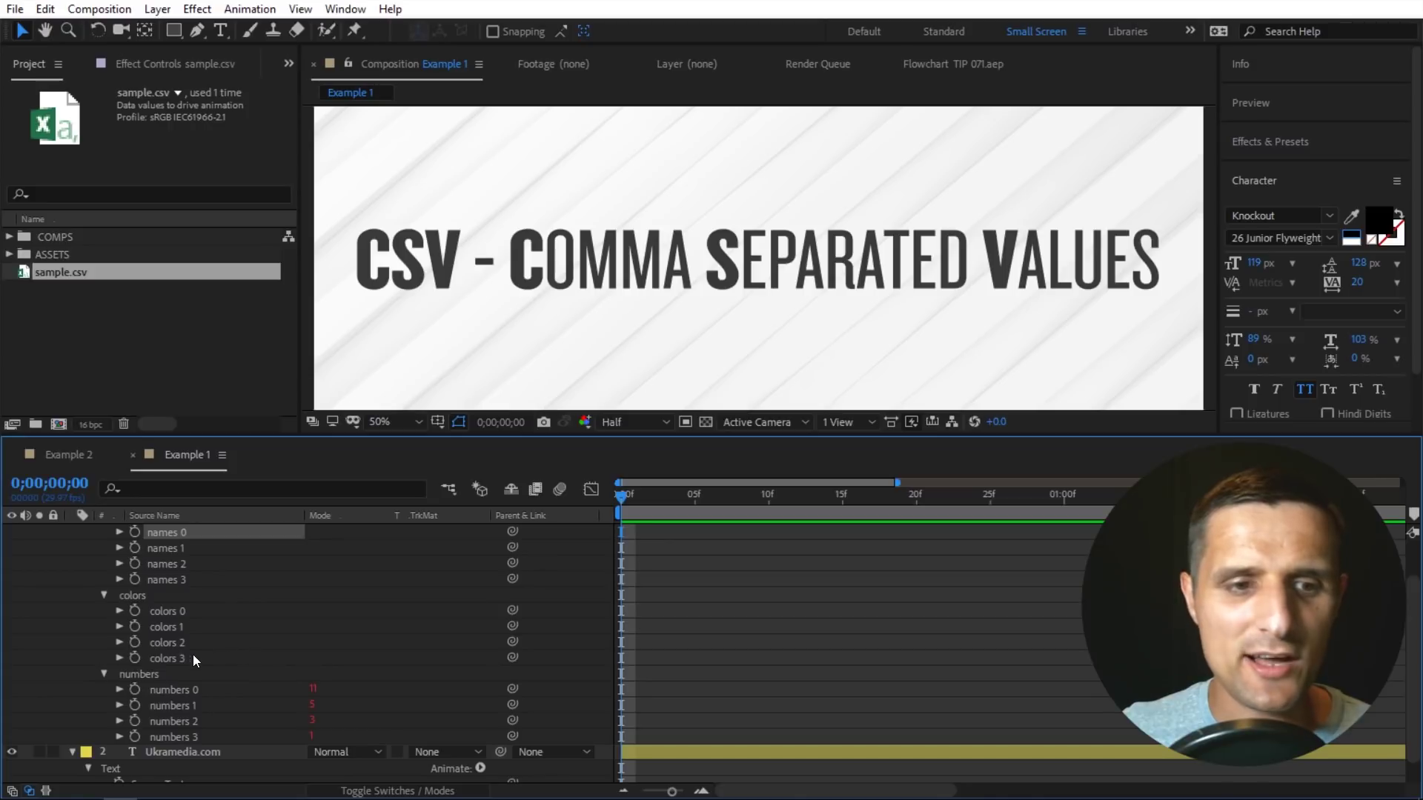
drag(193, 656, 544, 175)
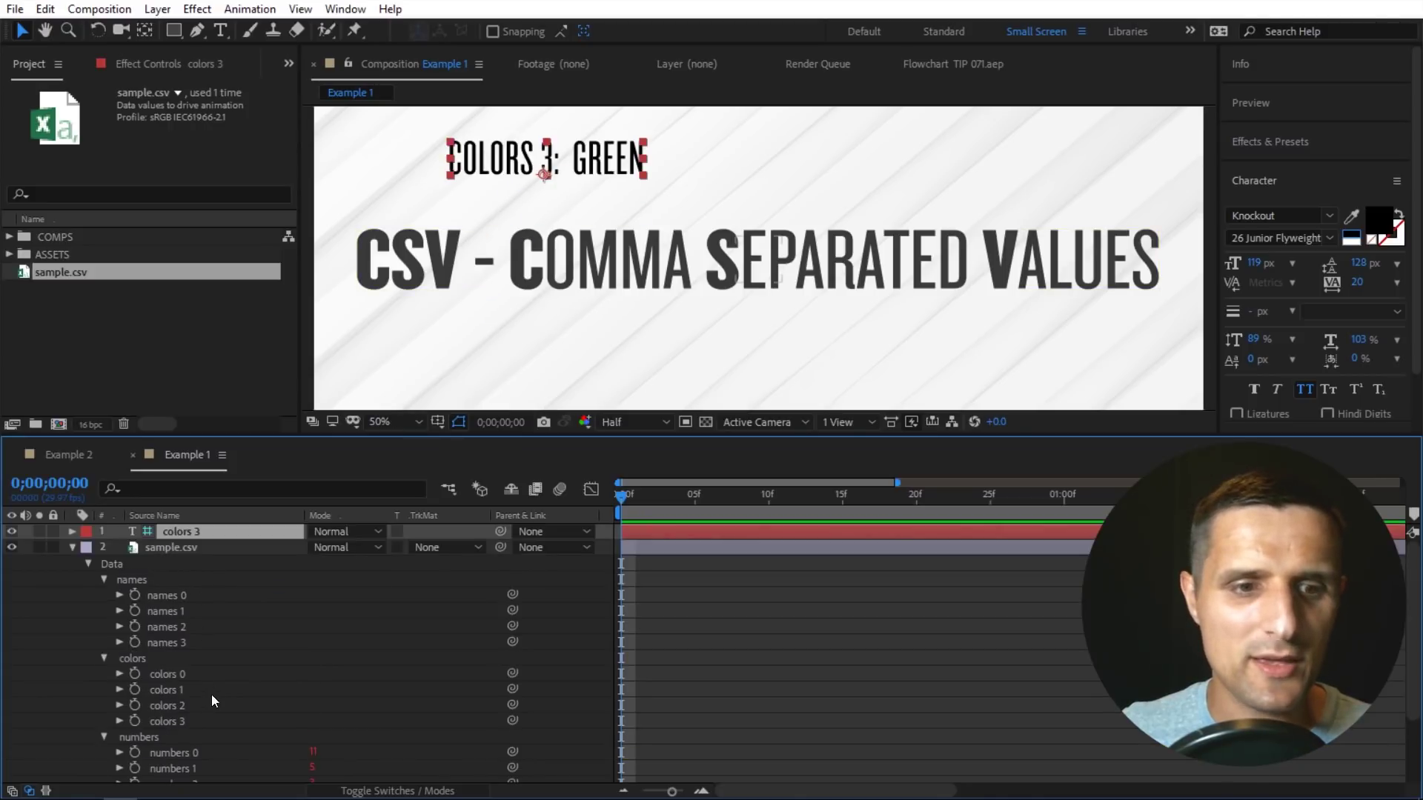
key(ctrl+z)
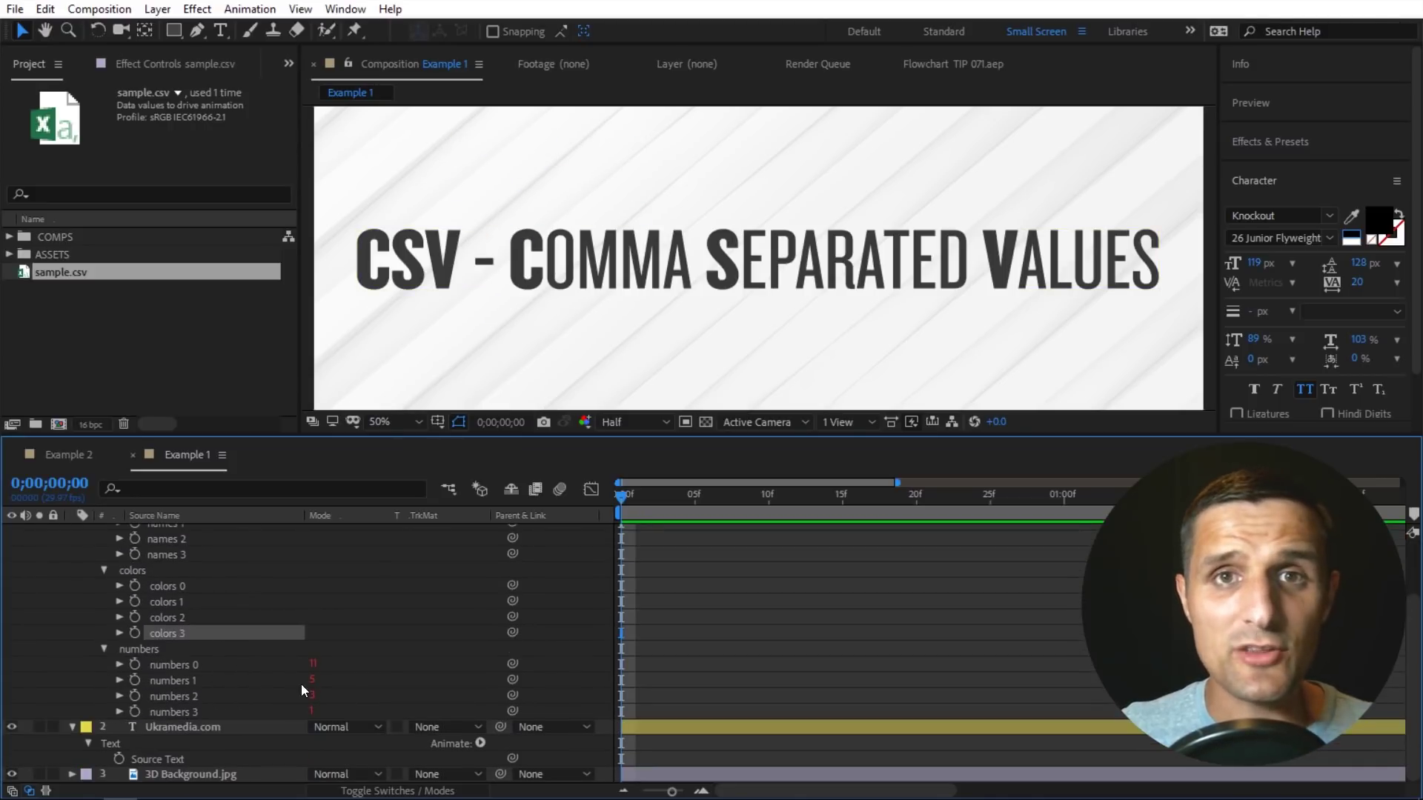
scroll(260, 637, up, 5)
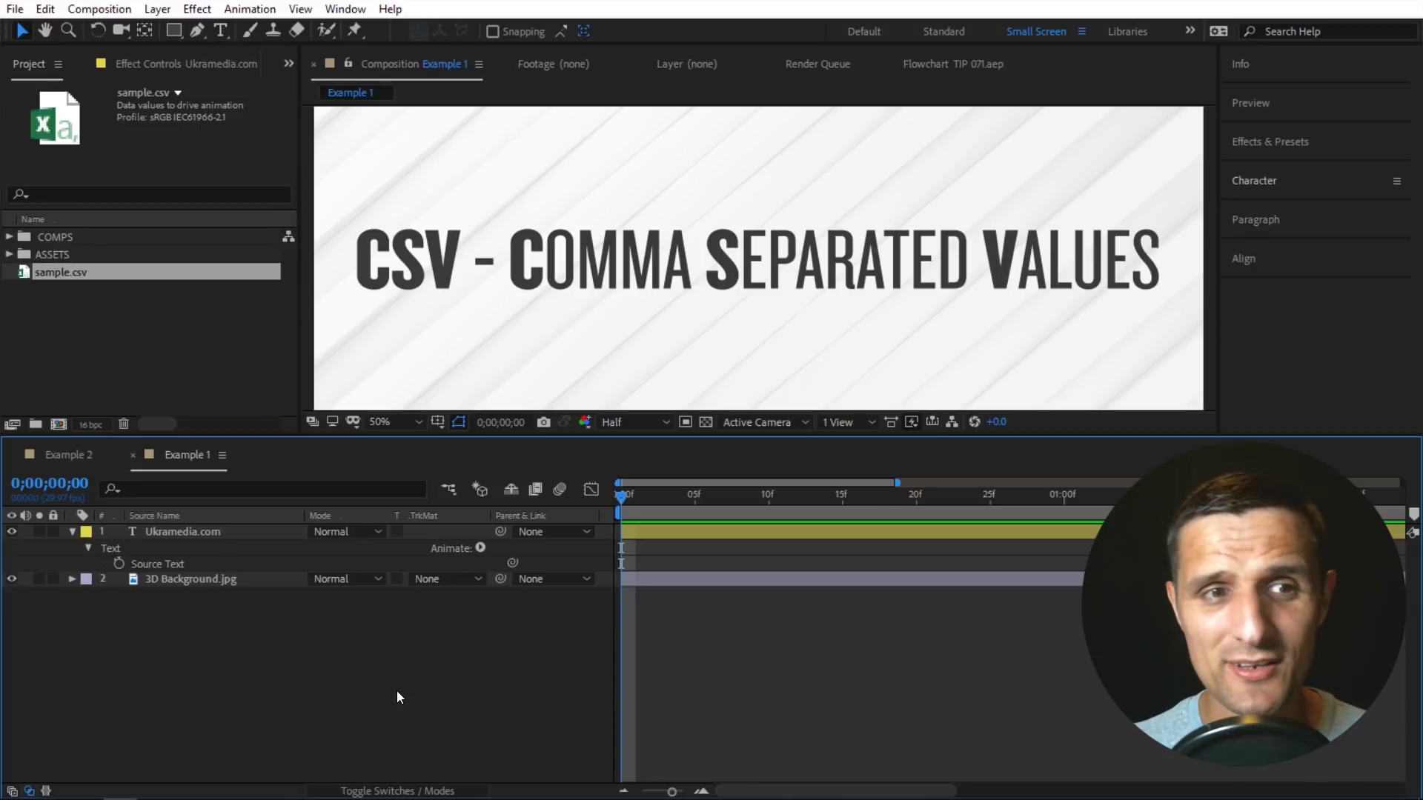
Add sample.csv to Example 1 again and expand Data > names to show names 0–3.
drag(144, 279, 228, 529)
click(72, 531)
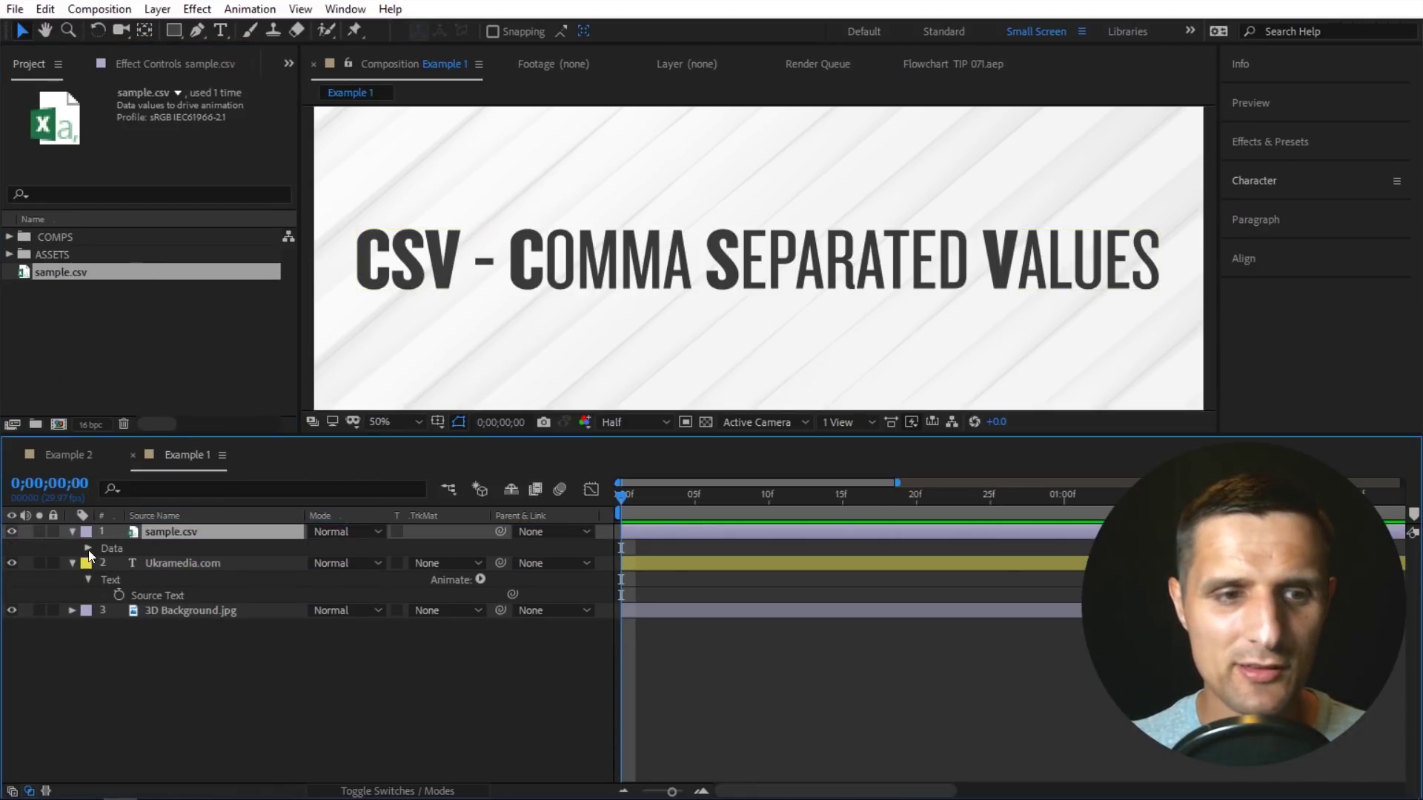
click(88, 548)
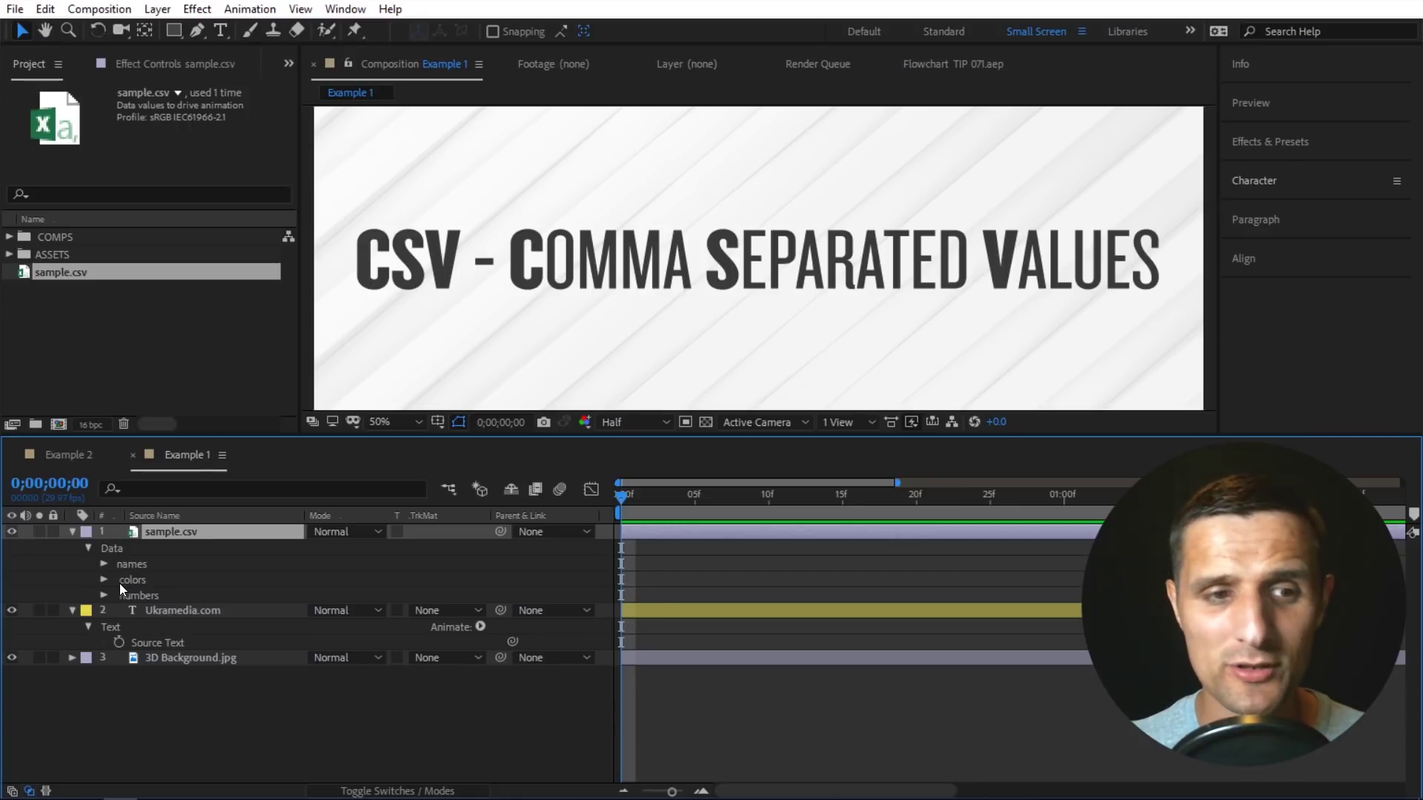
click(103, 564)
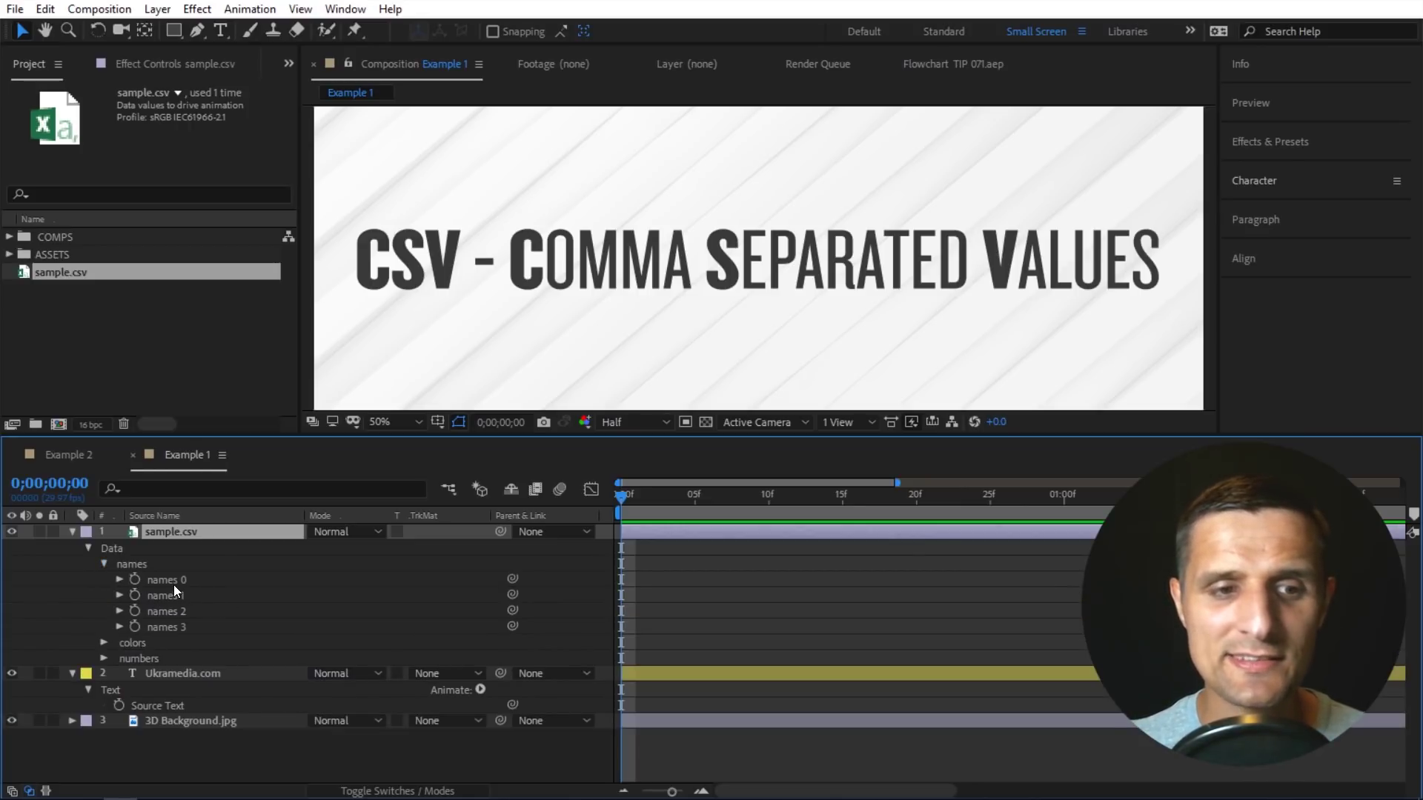
Select the Ukramedia.com title layer's Source Text property.
click(177, 705)
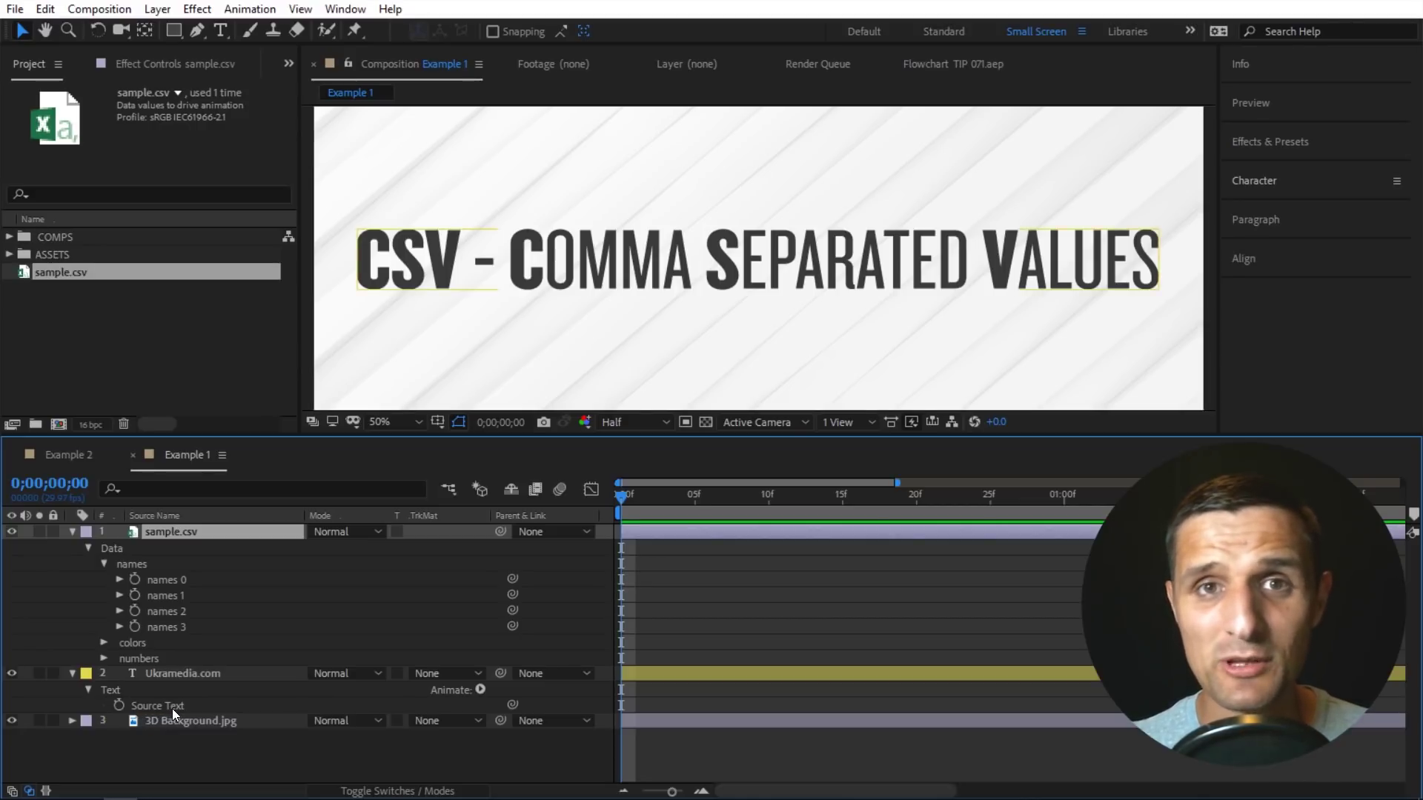
click(171, 597)
click(171, 700)
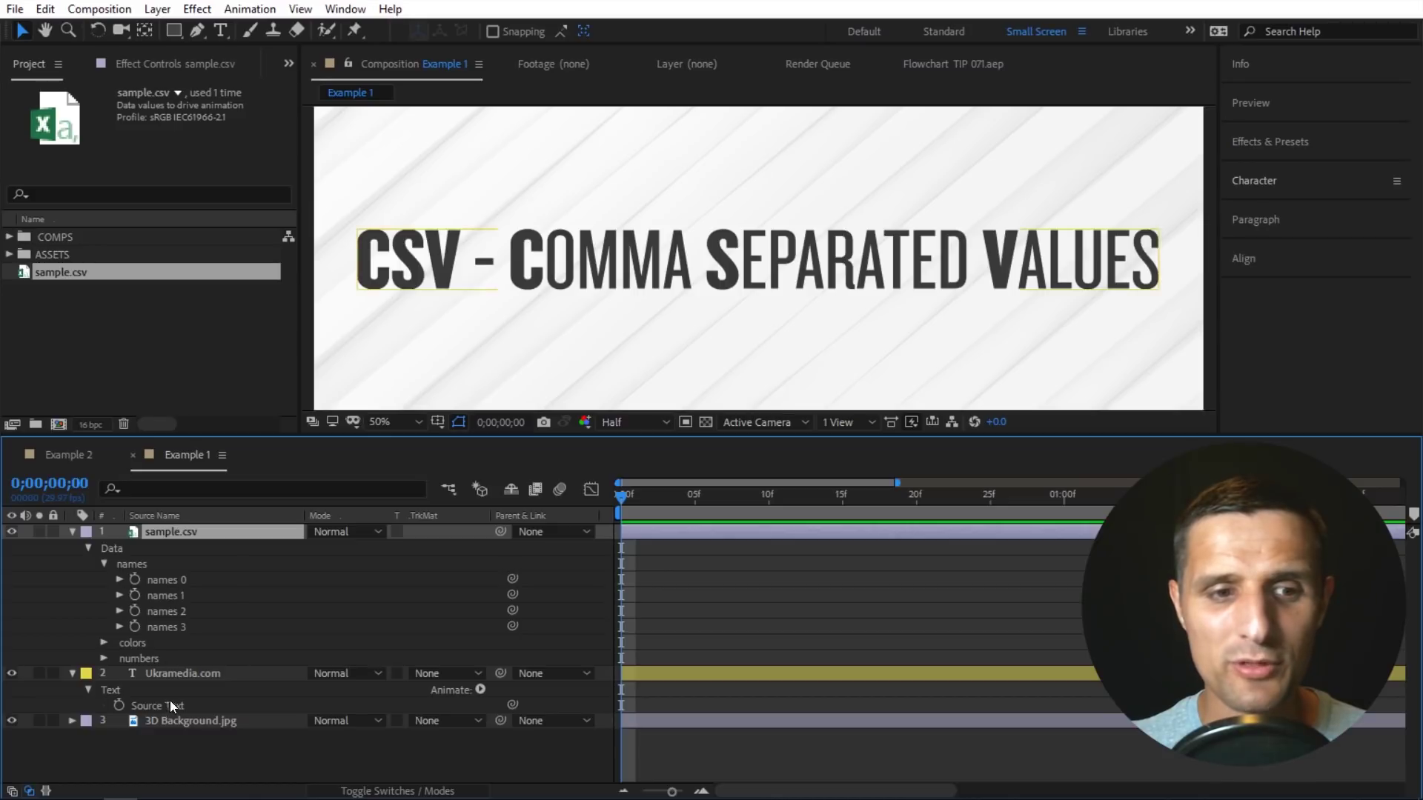
Pick-whip the title's Source Text onto sample.csv's names 3 value.
click(194, 621)
drag(512, 704, 200, 610)
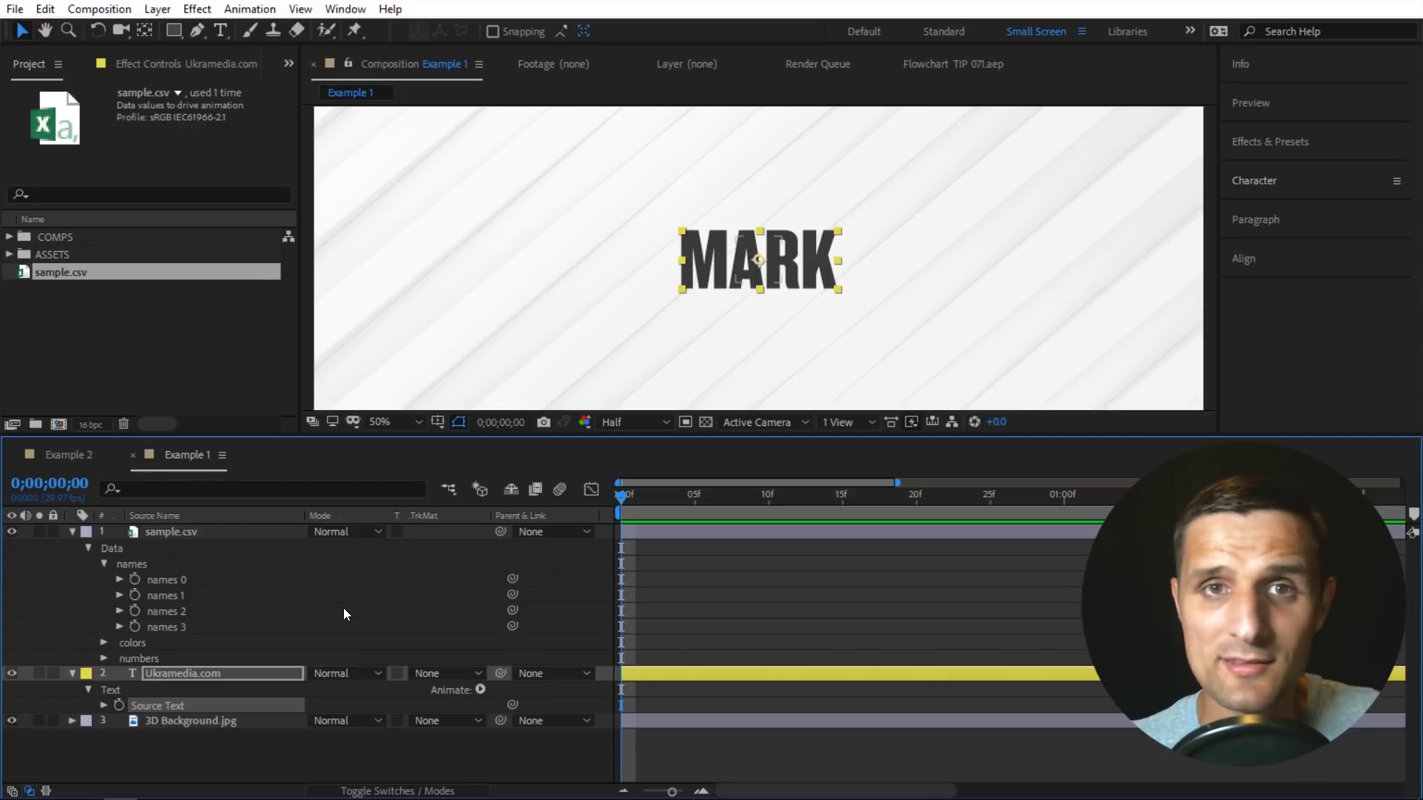
Delete the sample.csv layer from Example 1 and select the title's Source Text.
click(219, 532)
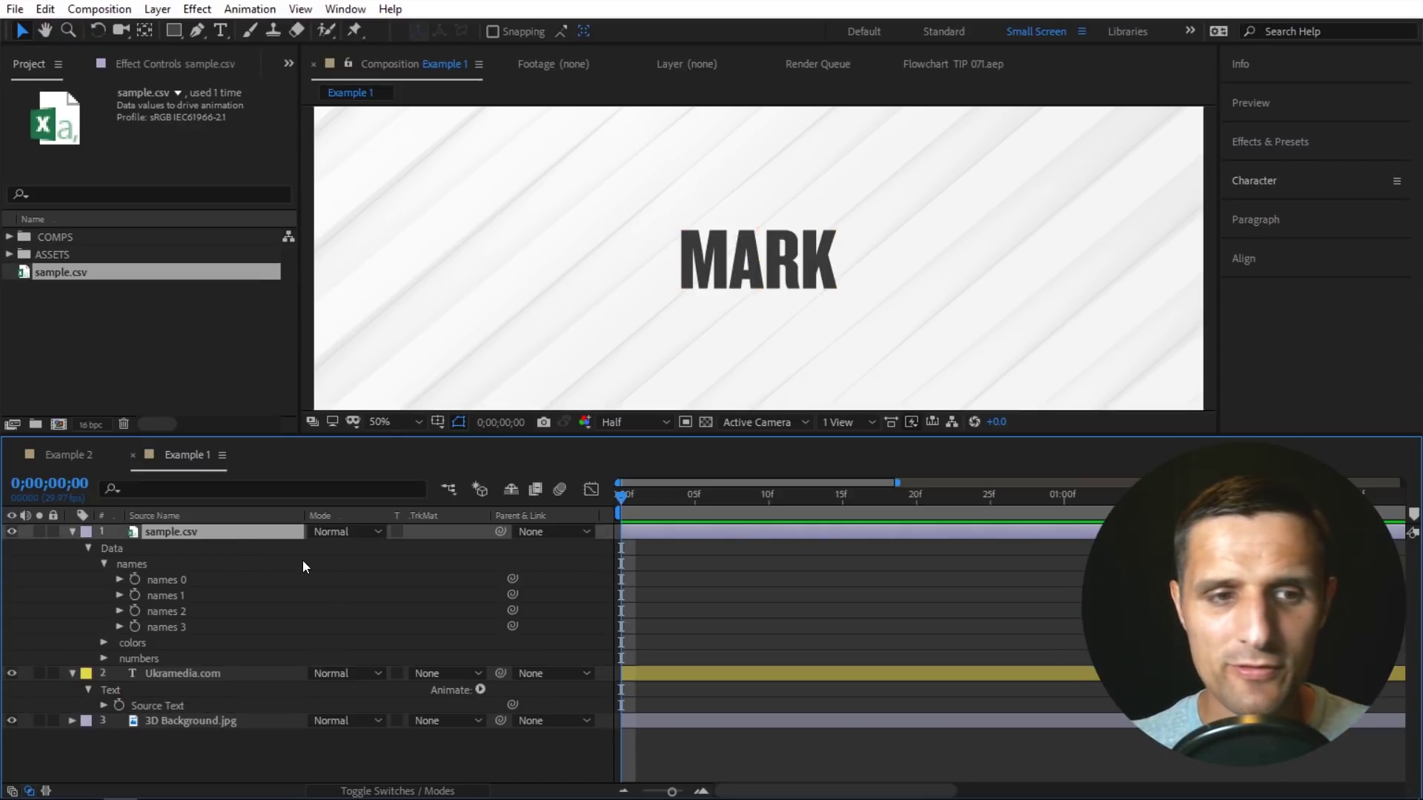
key(Delete)
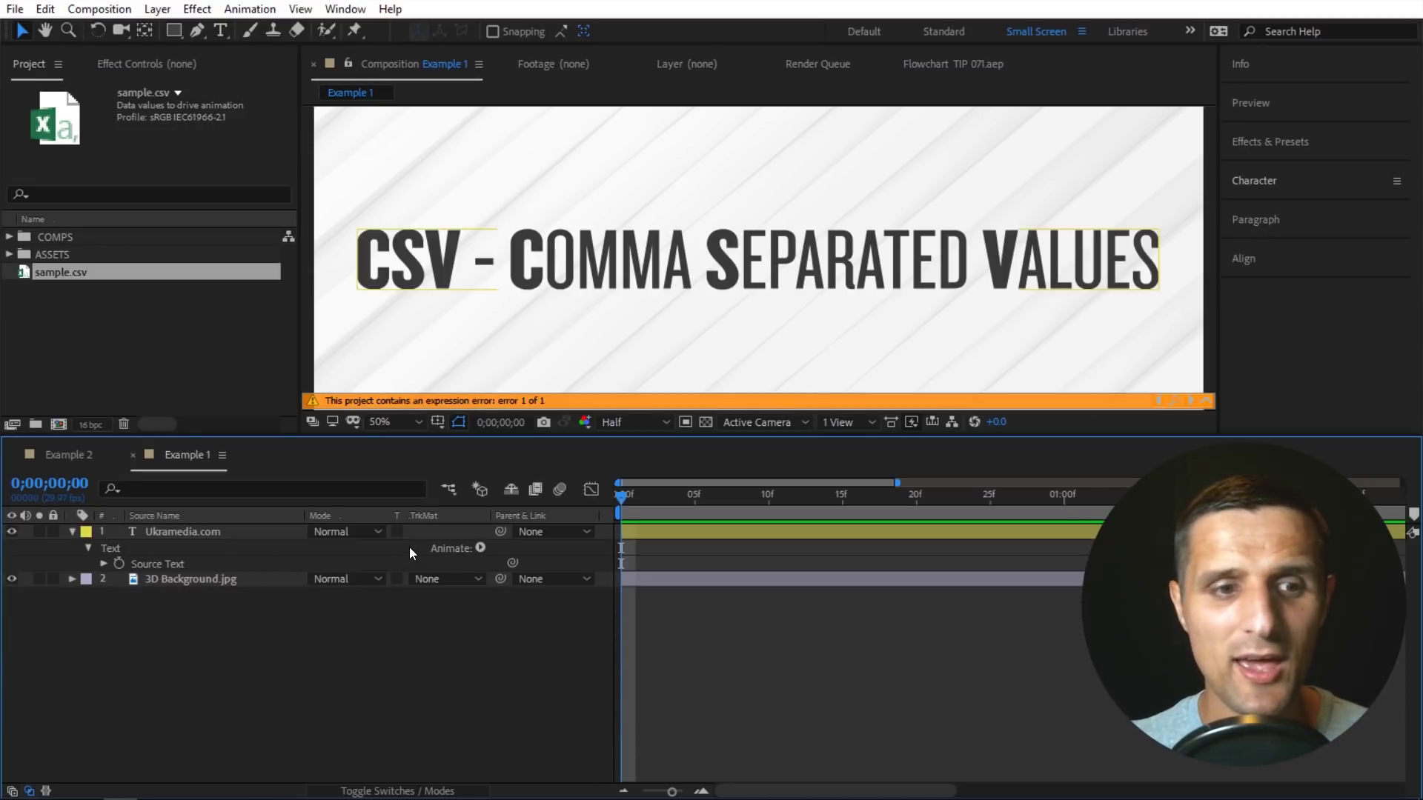
click(391, 563)
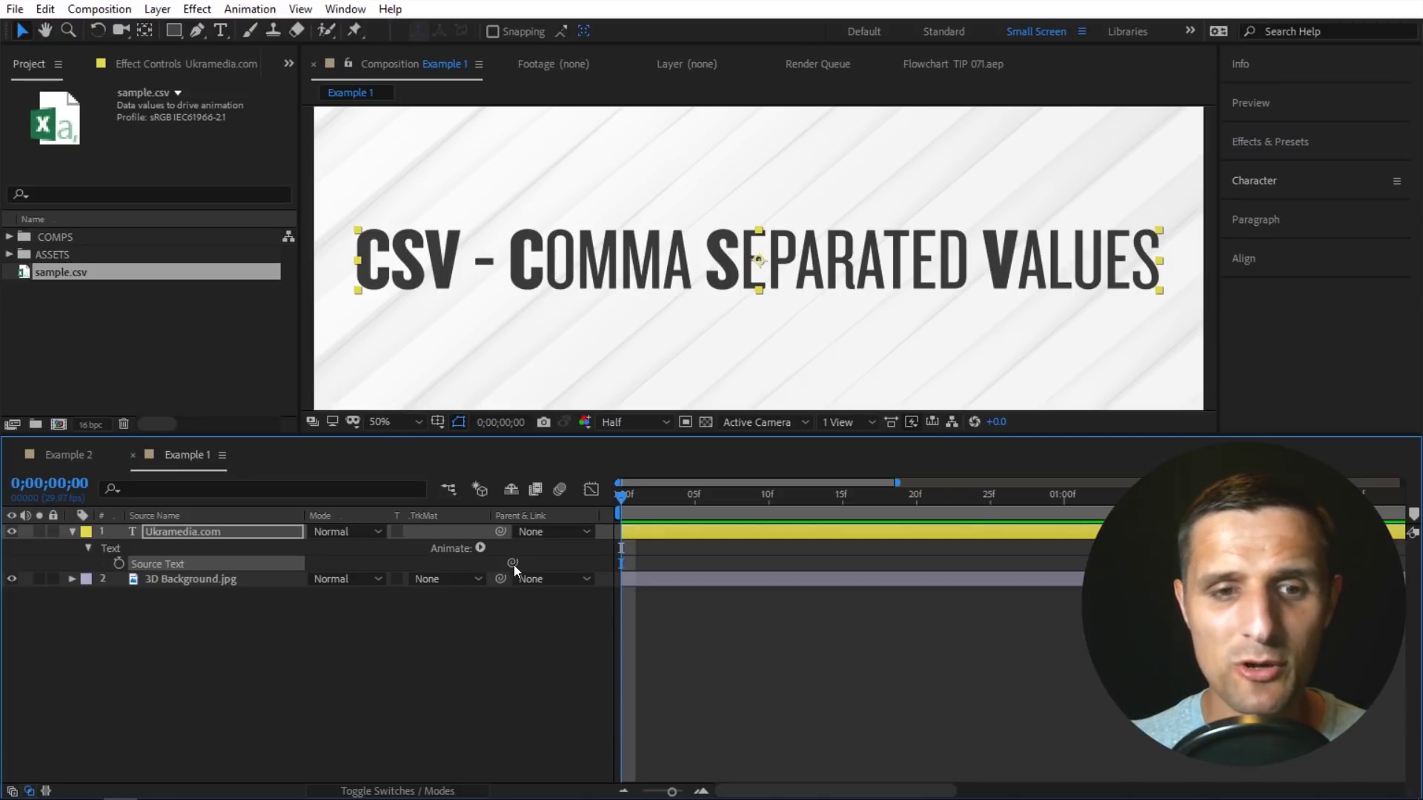
Pick-whip the title's Source Text expression to sample.csv in the Project panel.
drag(512, 563, 74, 273)
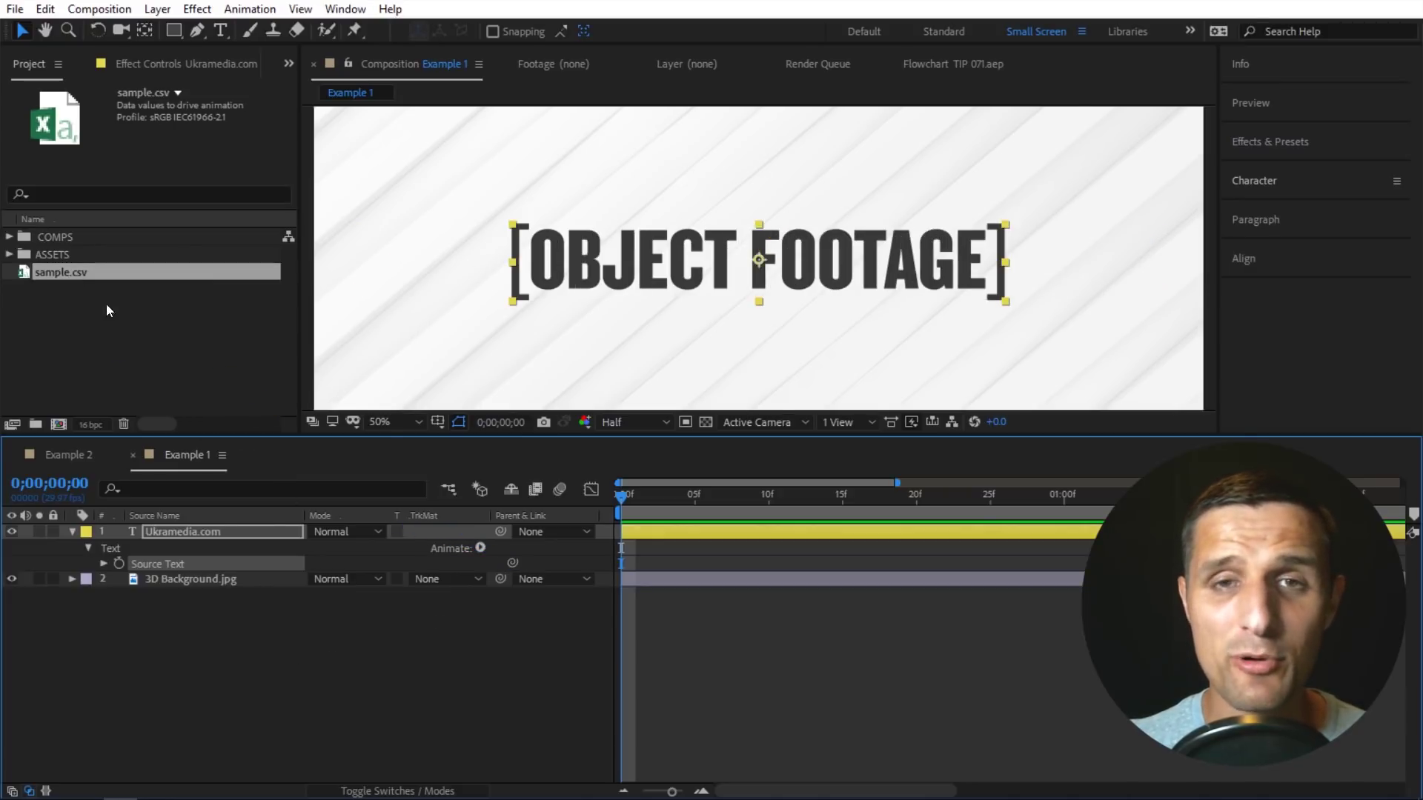
click(103, 564)
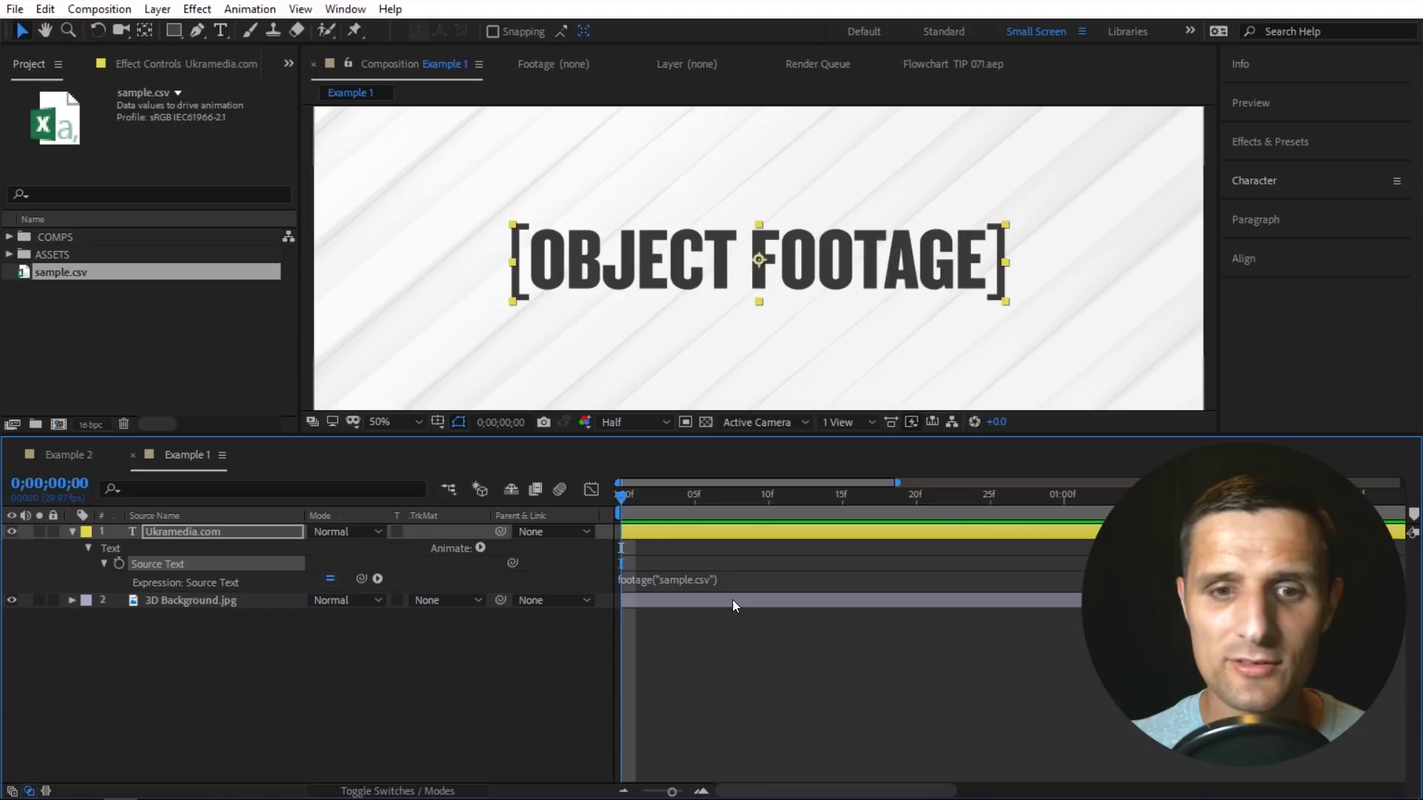
click(754, 581)
Append Footage > dataValue(dataPath) to the expression and select the dataPath placeholder.
text(.)
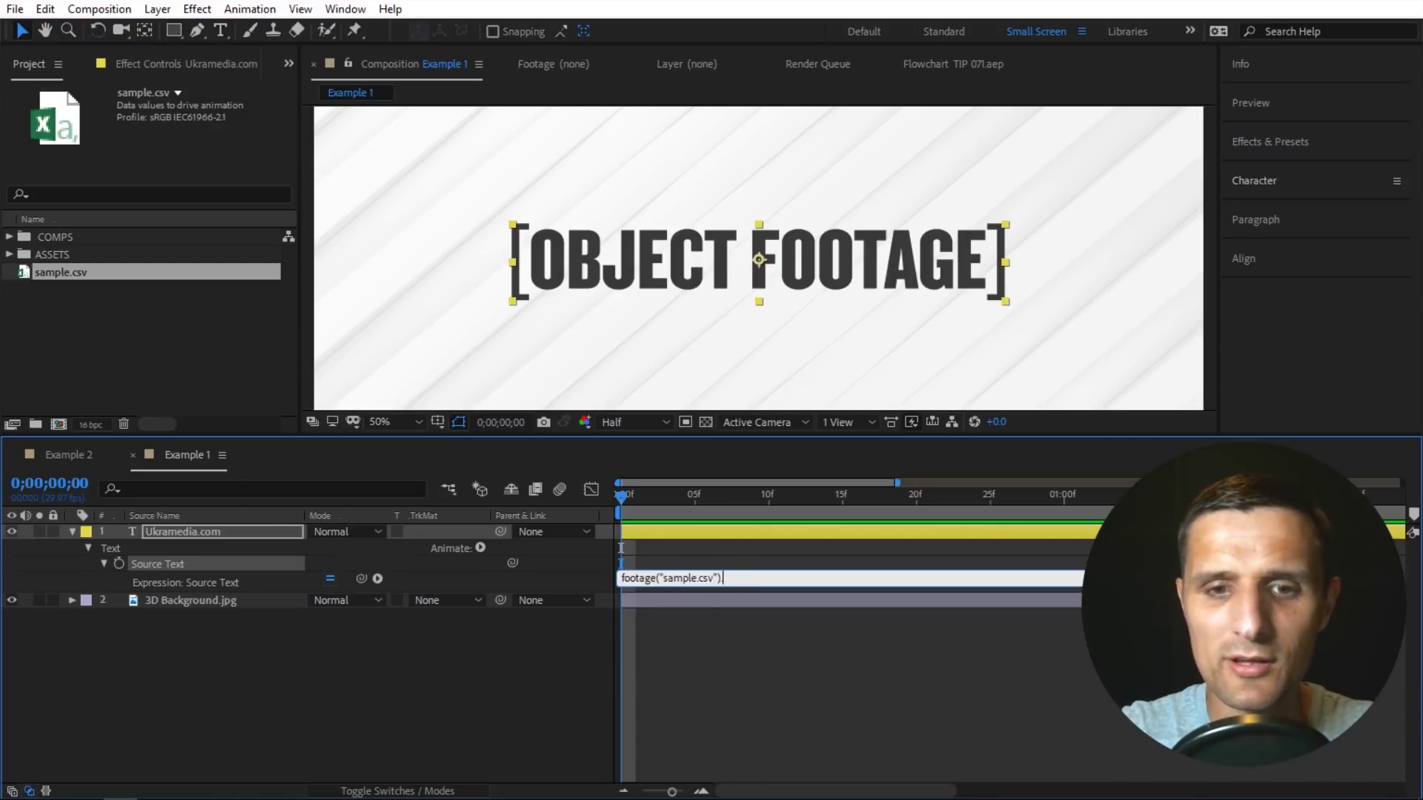
key(BackSpace)
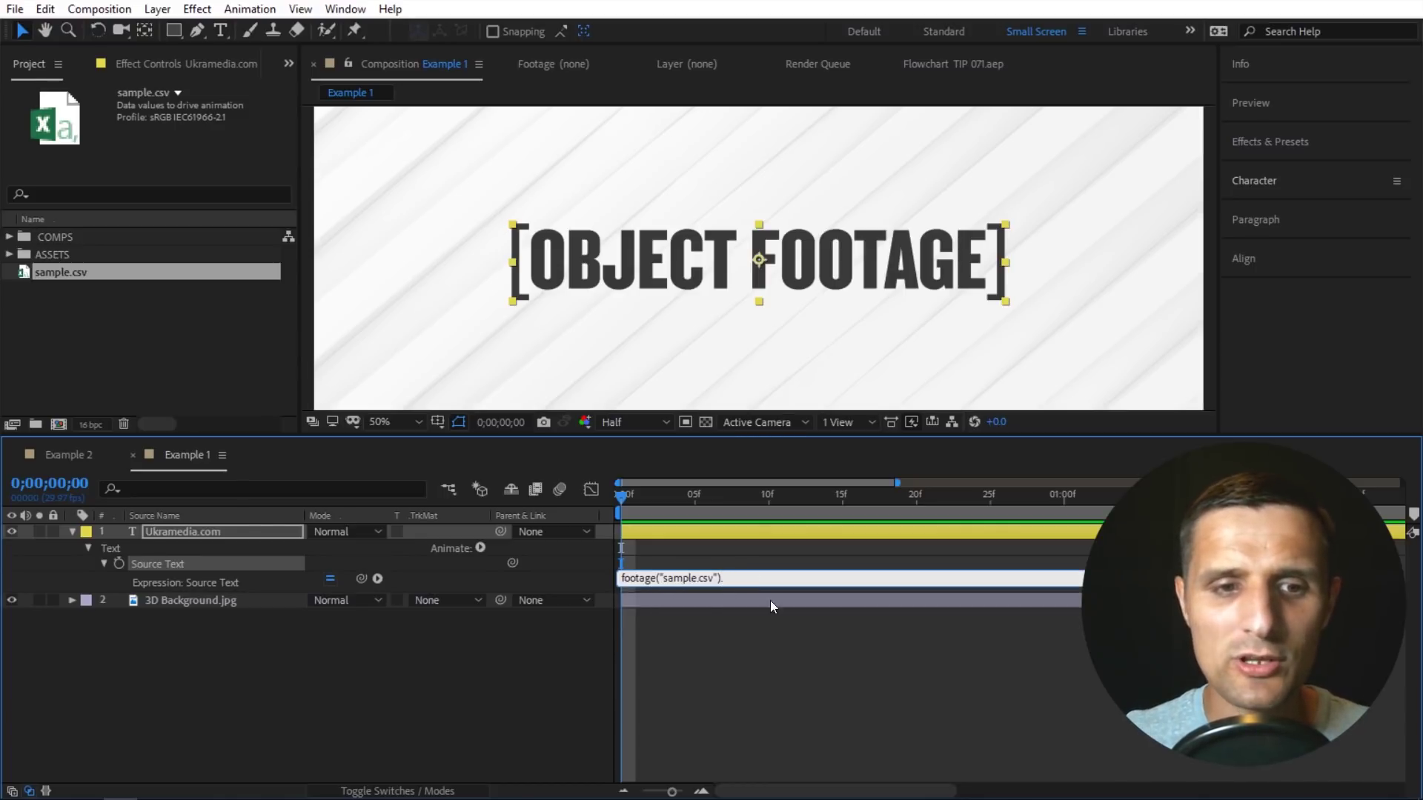
text(.)
click(377, 579)
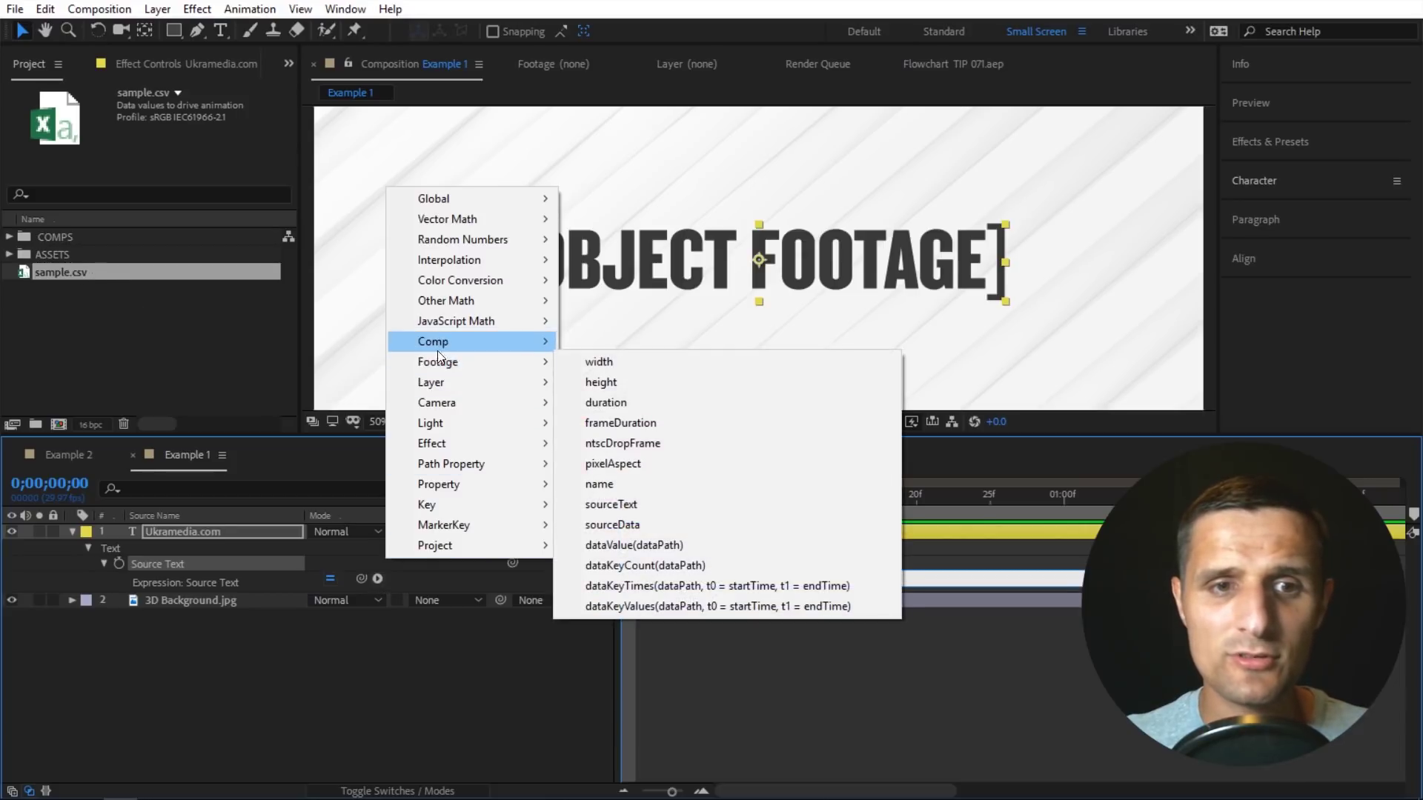
mouse_move(495, 363)
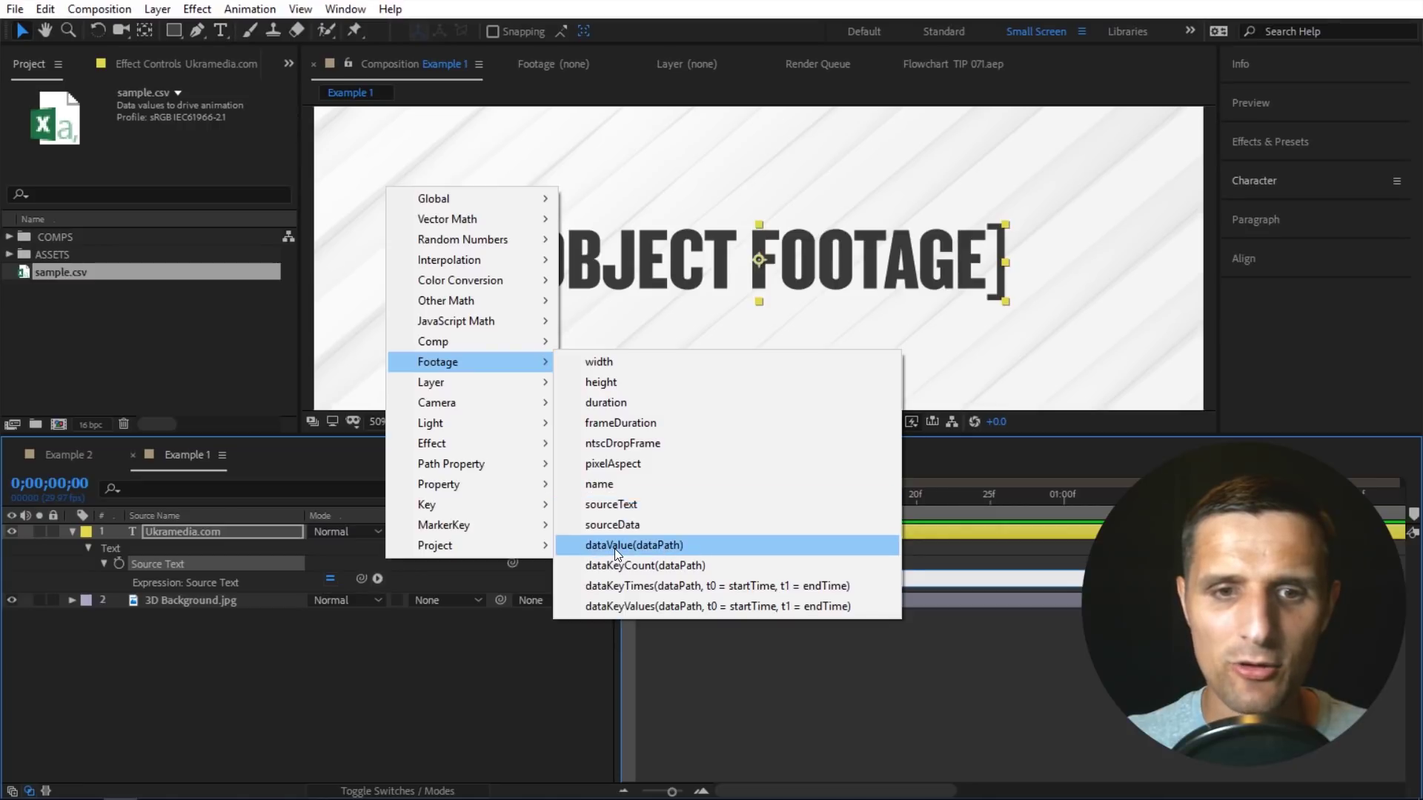
click(651, 548)
drag(815, 578, 771, 578)
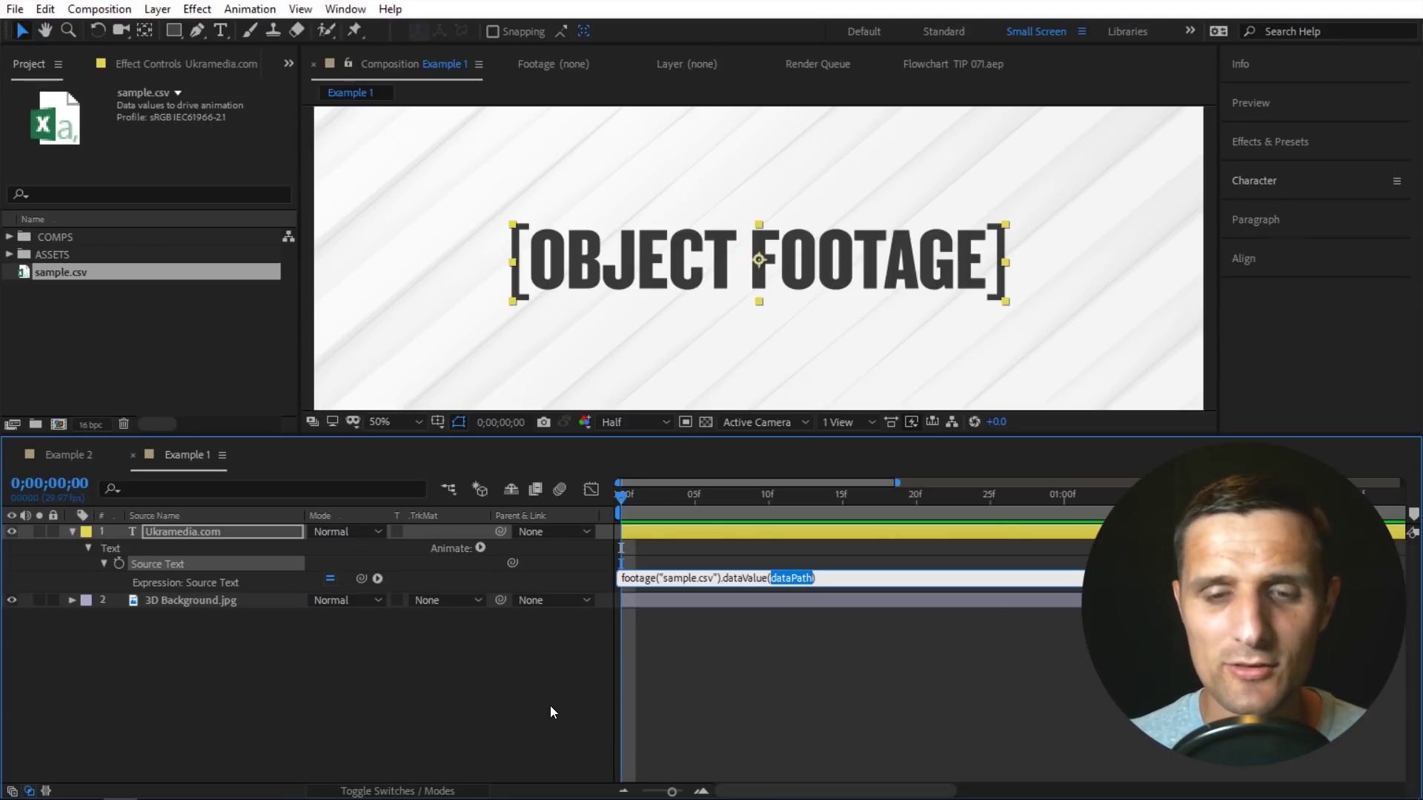
Delete the dataPath placeholder and check the blue value on Jason's line in sample.csv.
key(BackSpace)
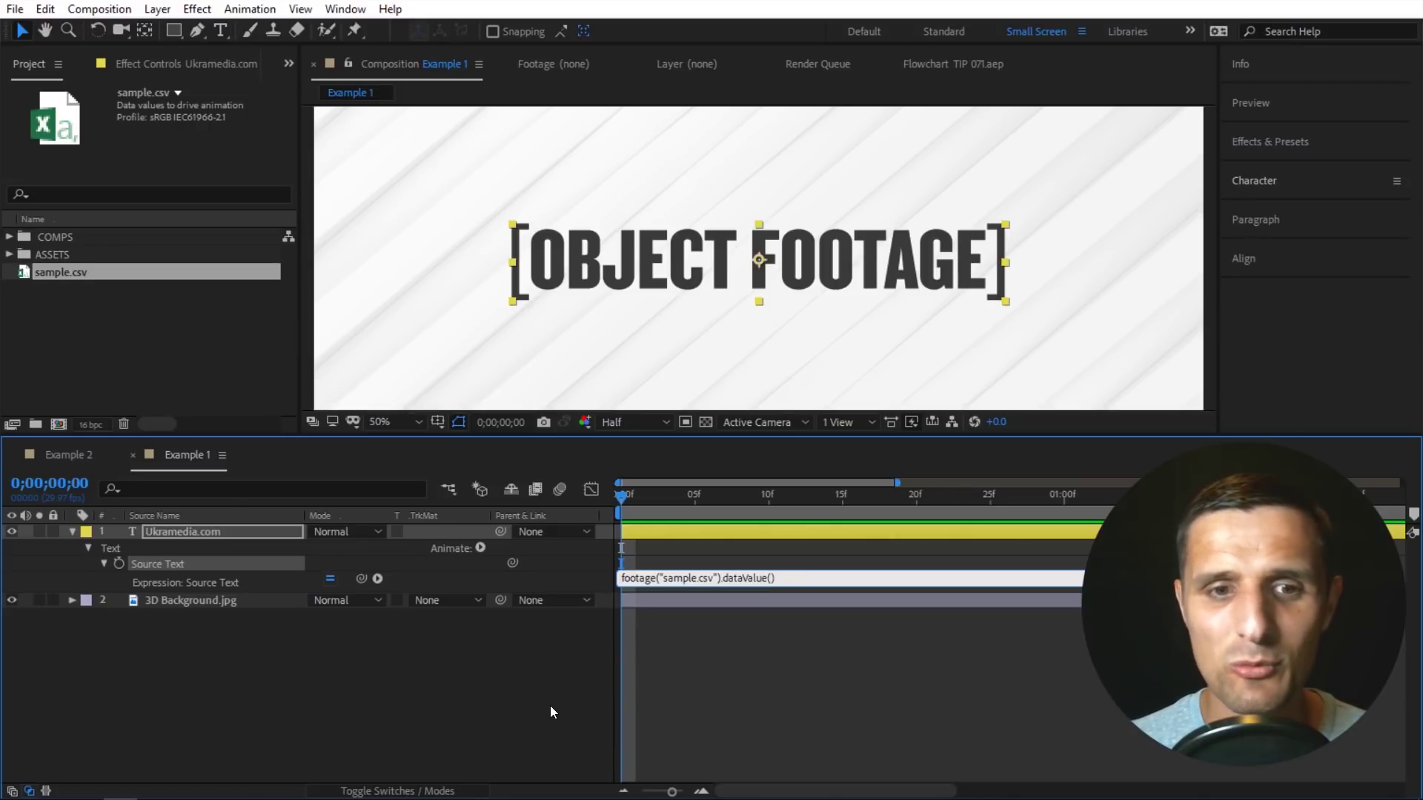
click(550, 705)
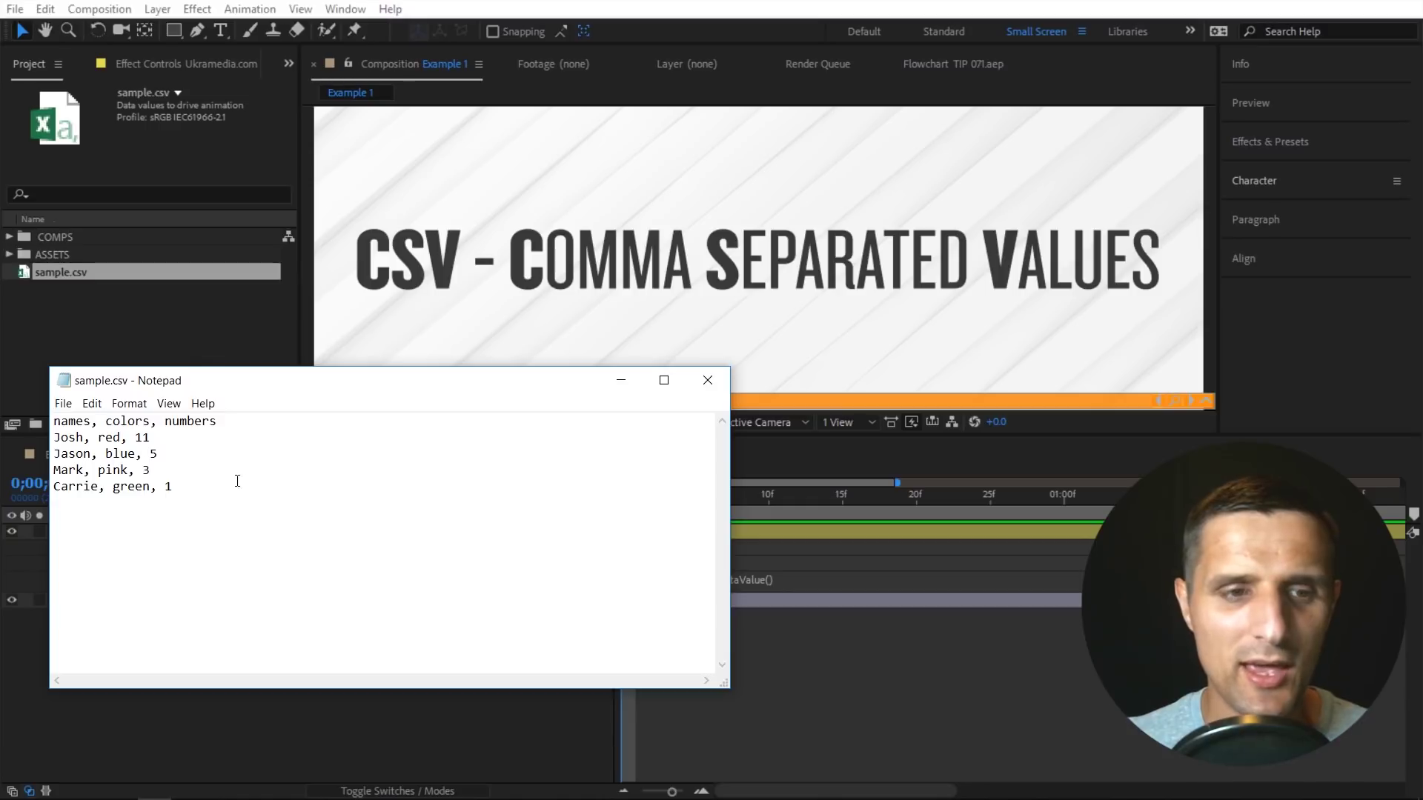
click(202, 492)
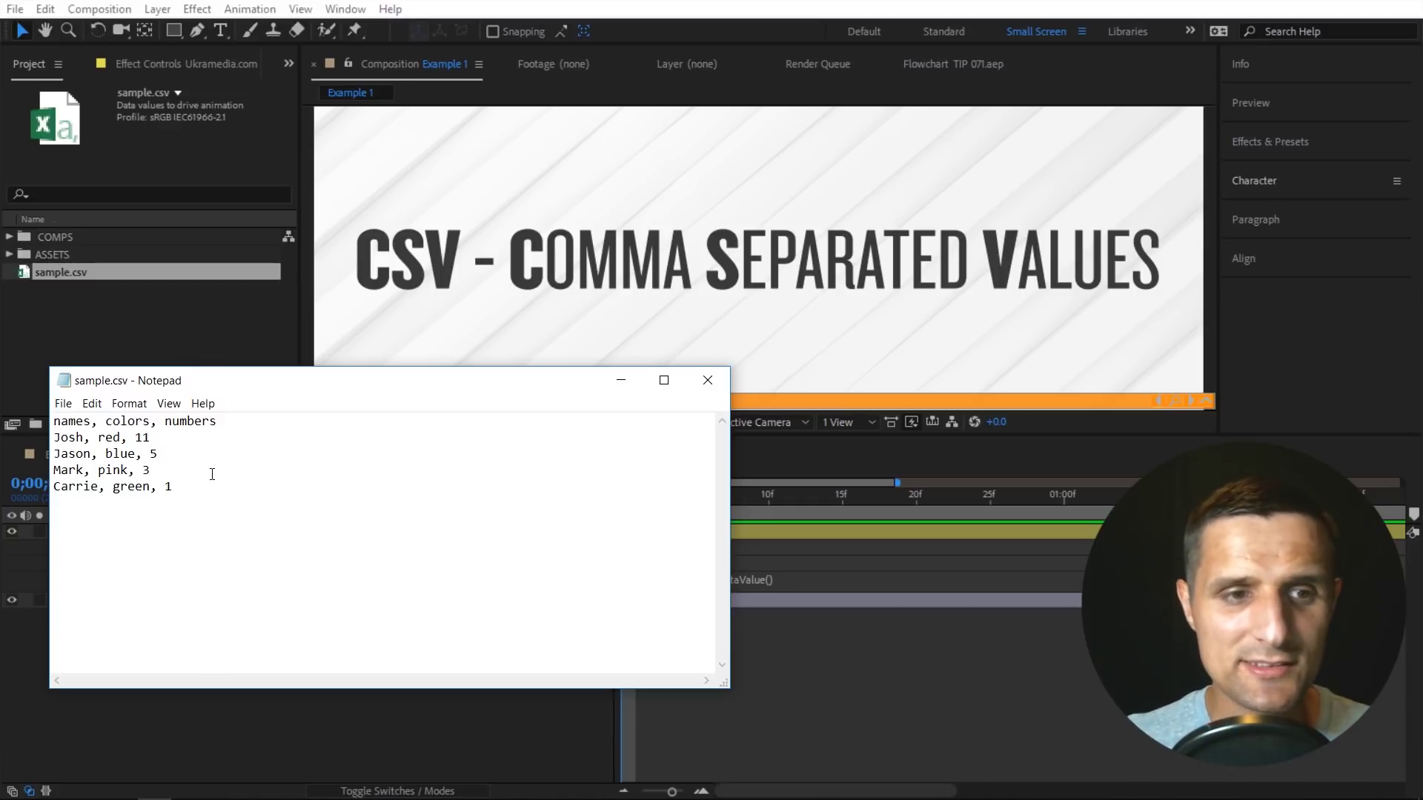
double_click(132, 454)
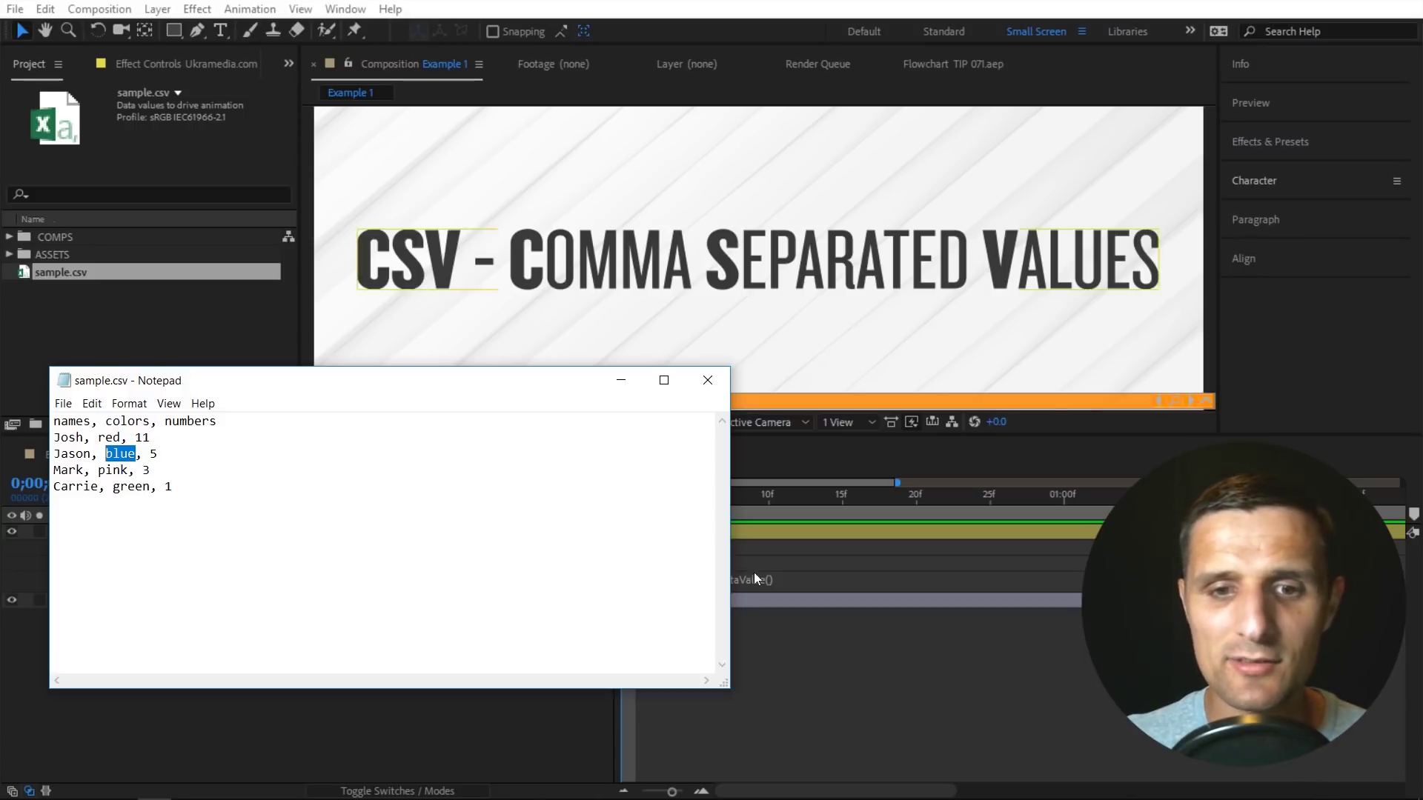
Type [] inside dataValue() and place the caret between the brackets.
click(778, 584)
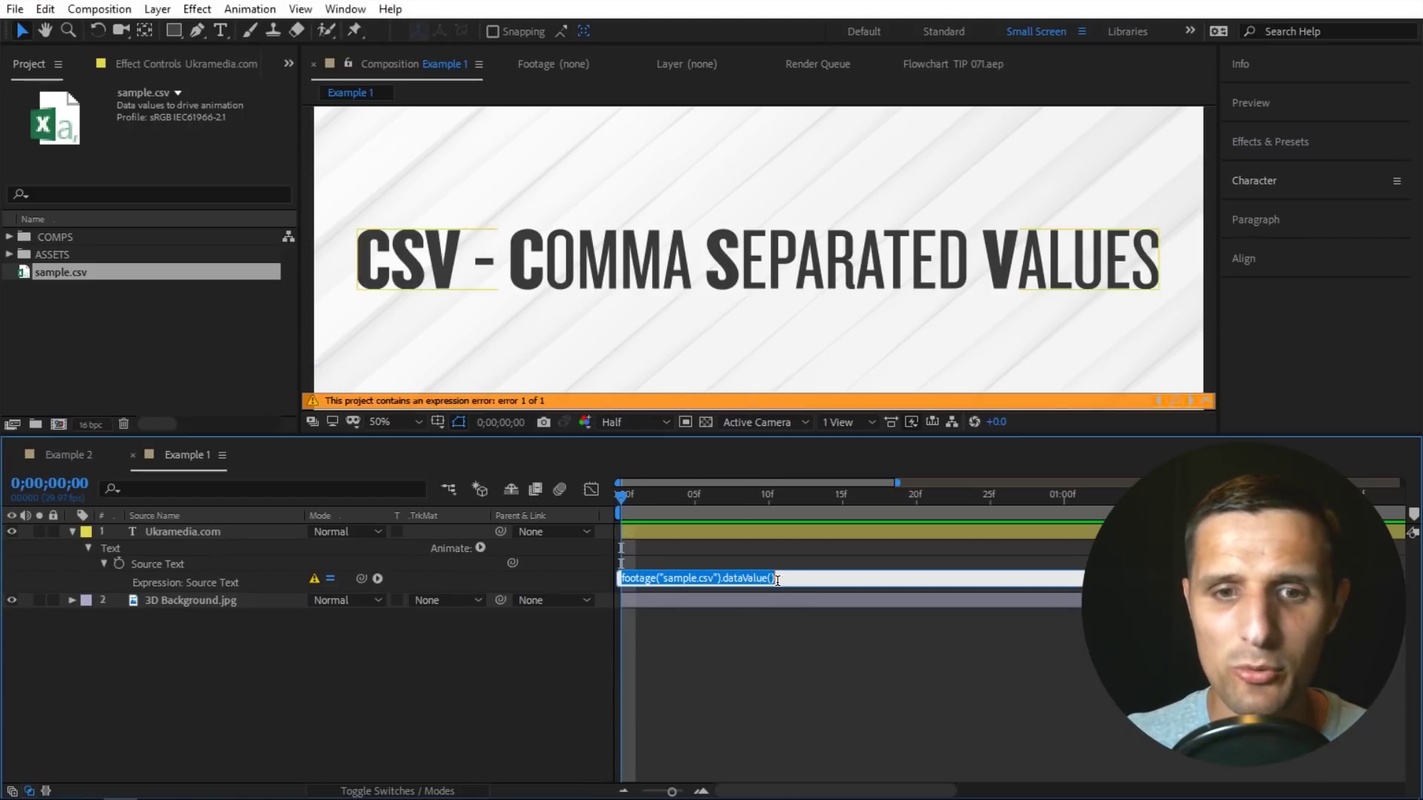
click(781, 582)
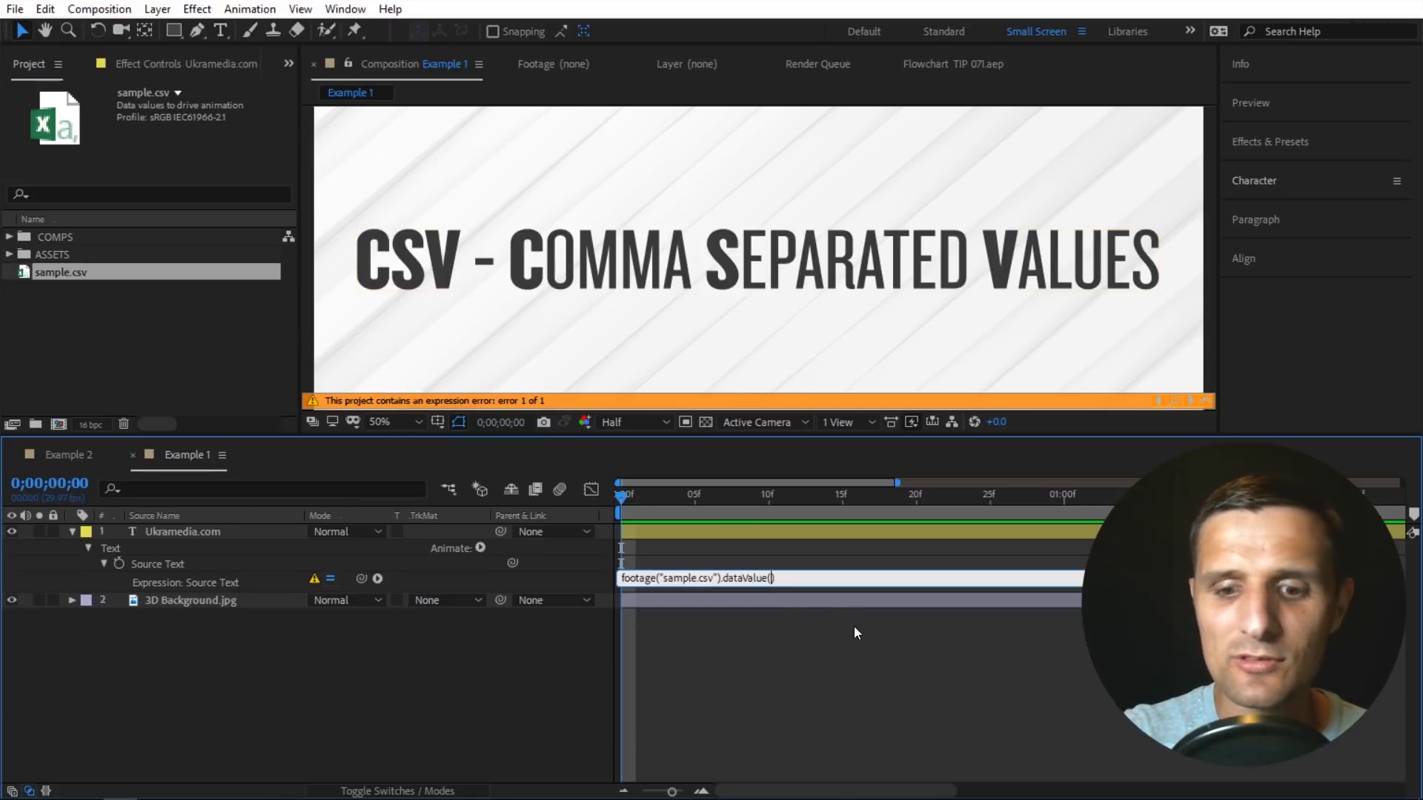
text([])
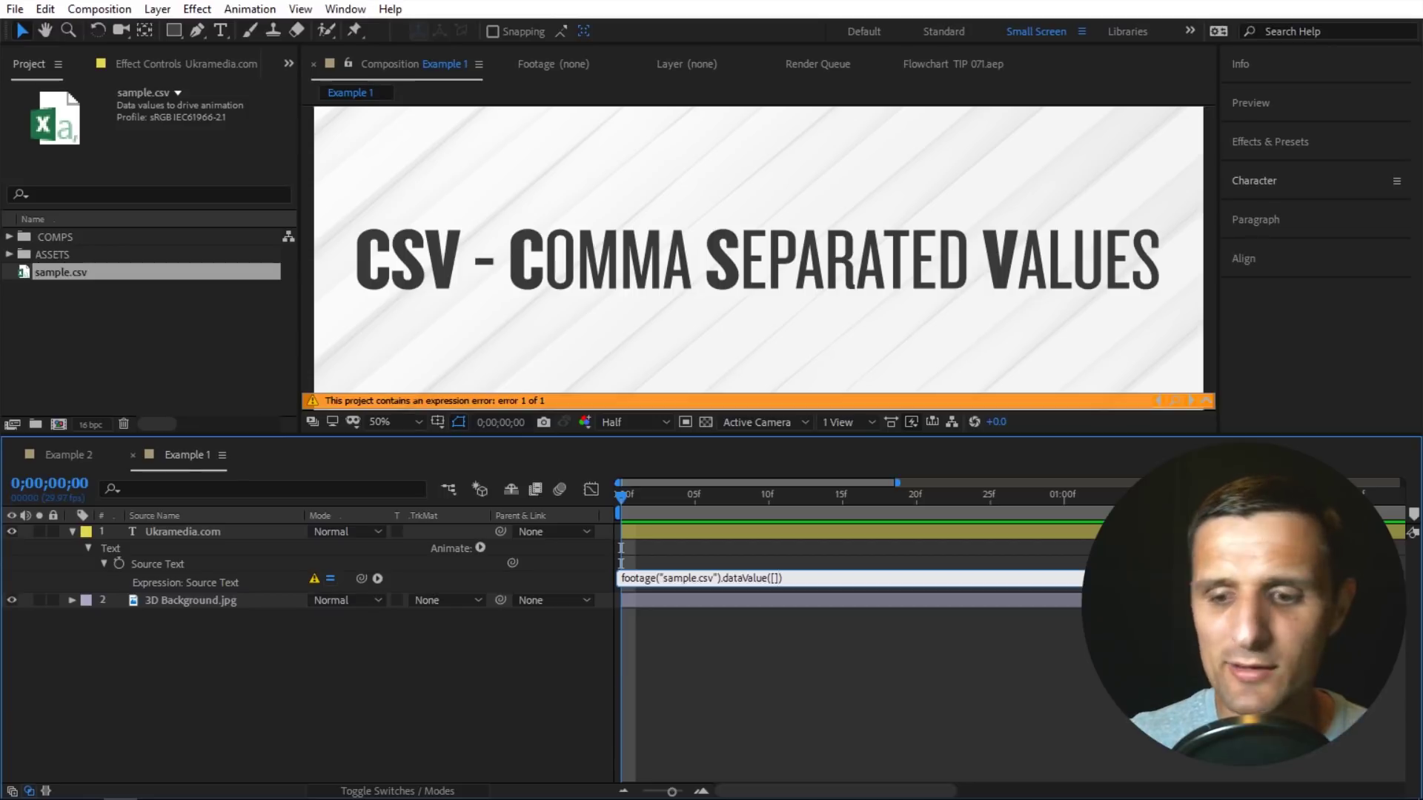
click(774, 578)
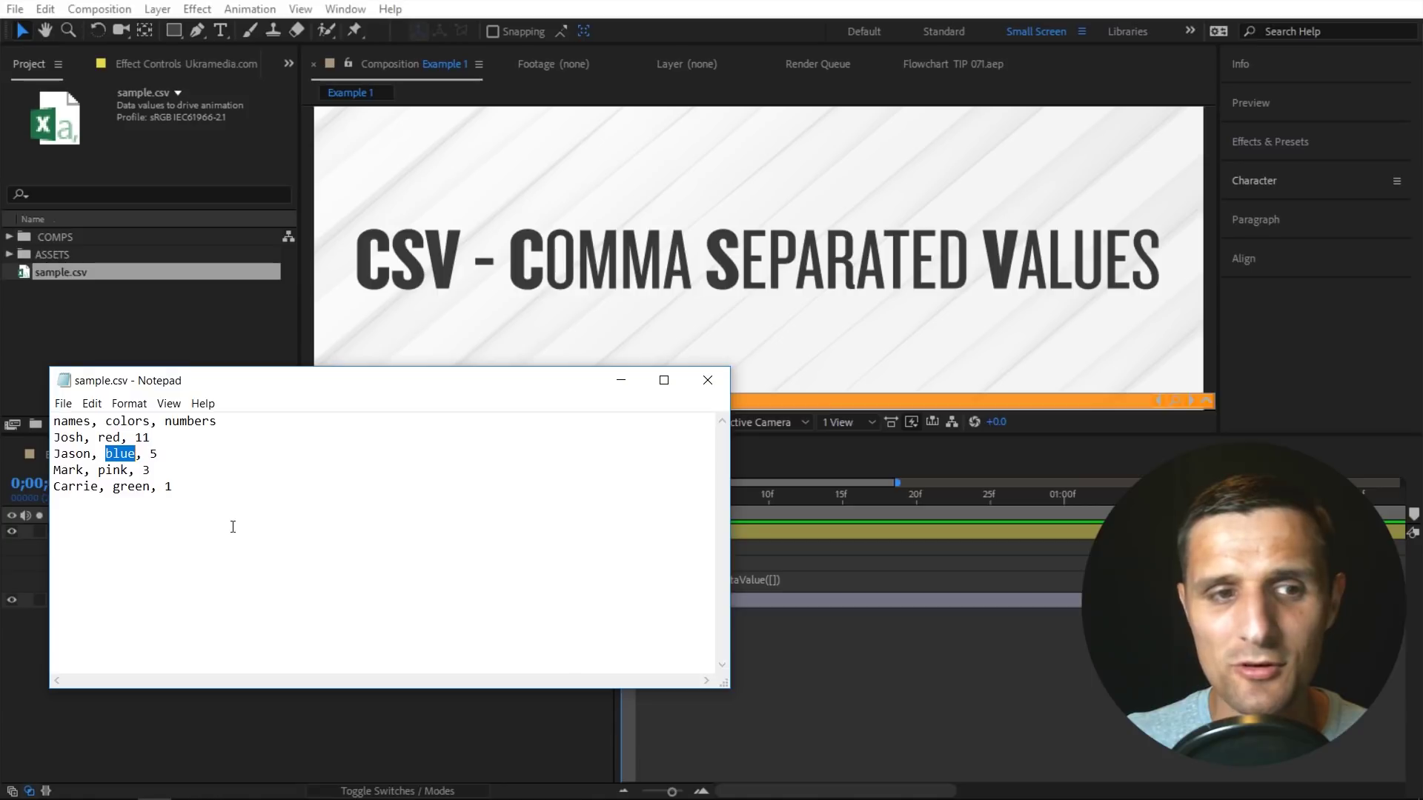
Review sample.csv in Notepad, highlighting its names, colors, numbers header and data rows.
drag(176, 488, 44, 420)
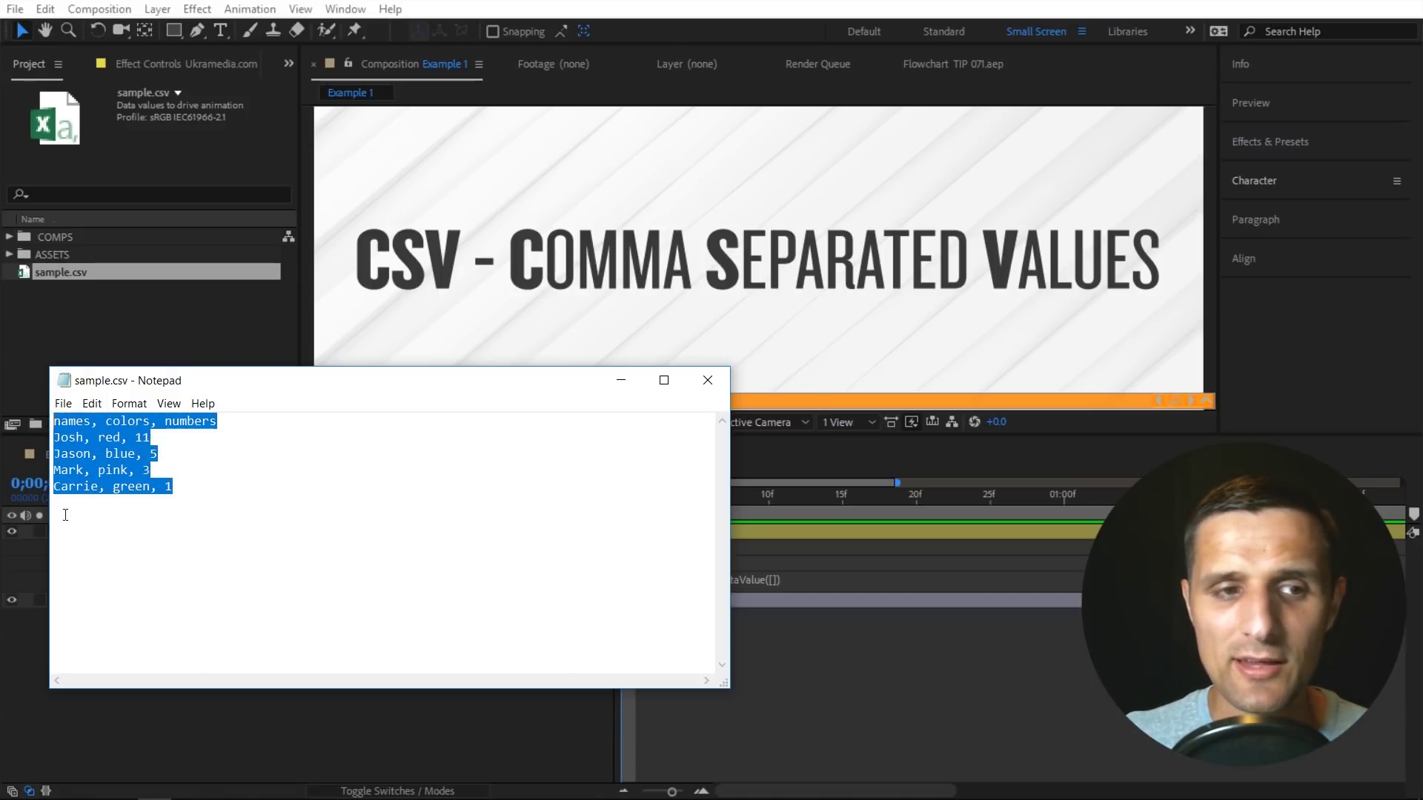
click(133, 471)
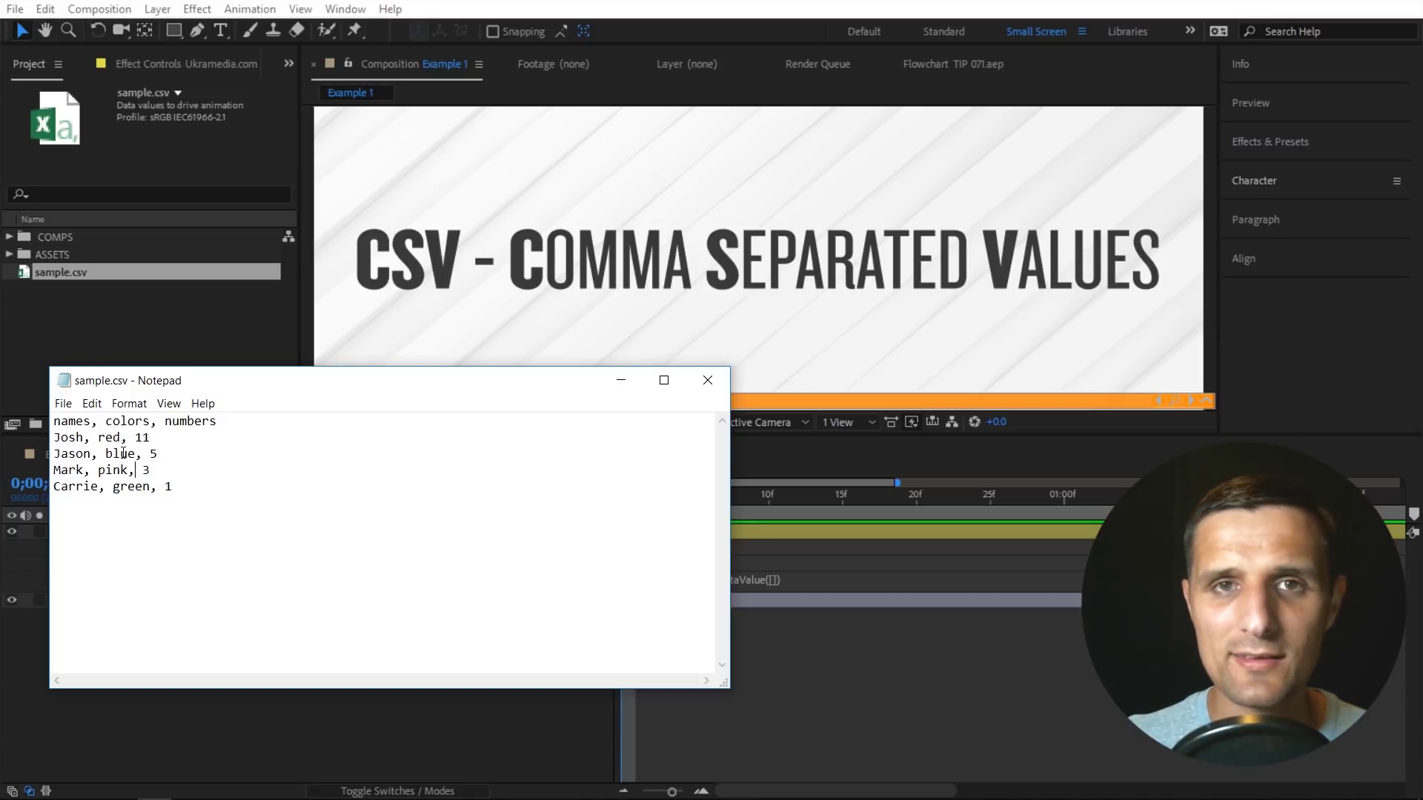
drag(230, 420, 37, 415)
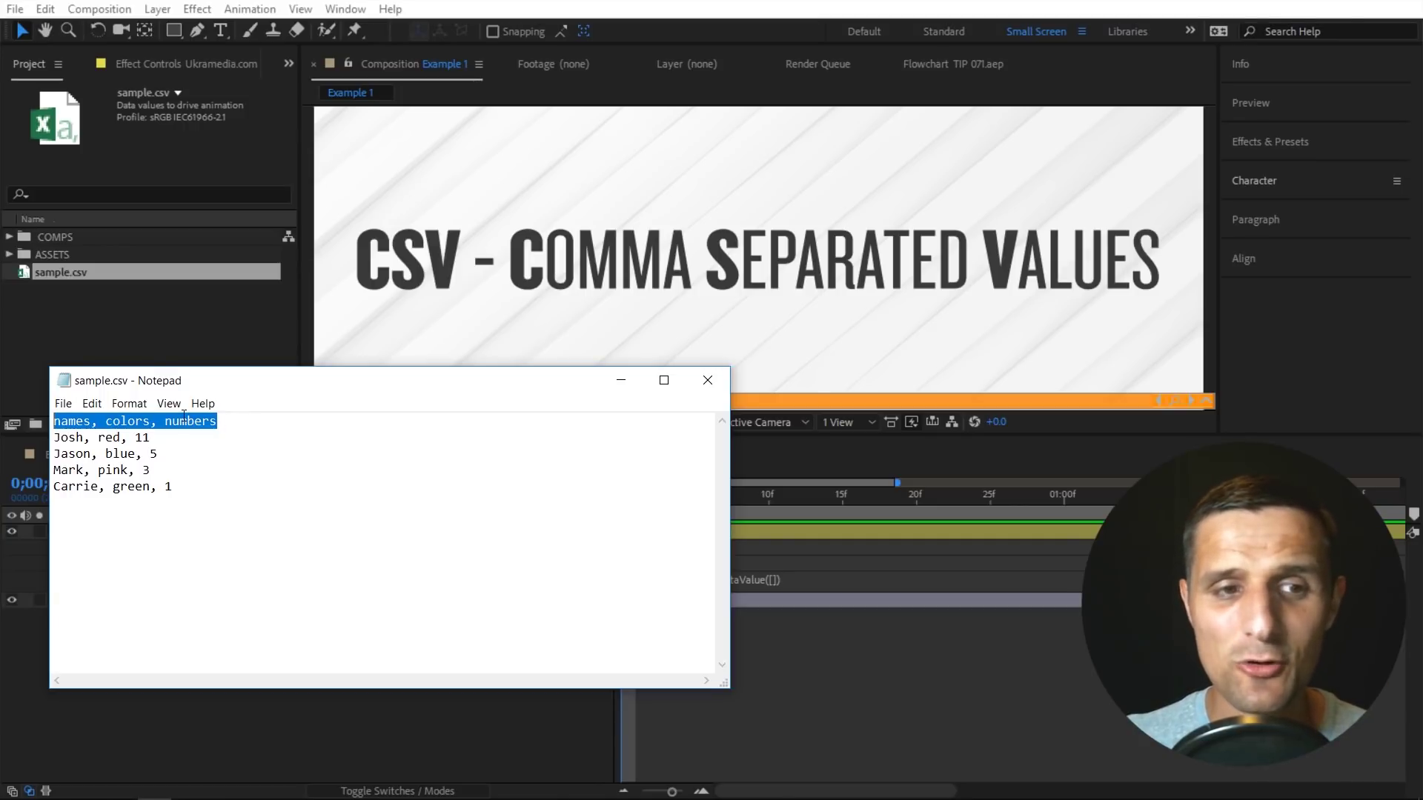
Pick out red on Josh's line and blue on Jason's line in sample.csv.
click(126, 439)
drag(106, 438, 119, 440)
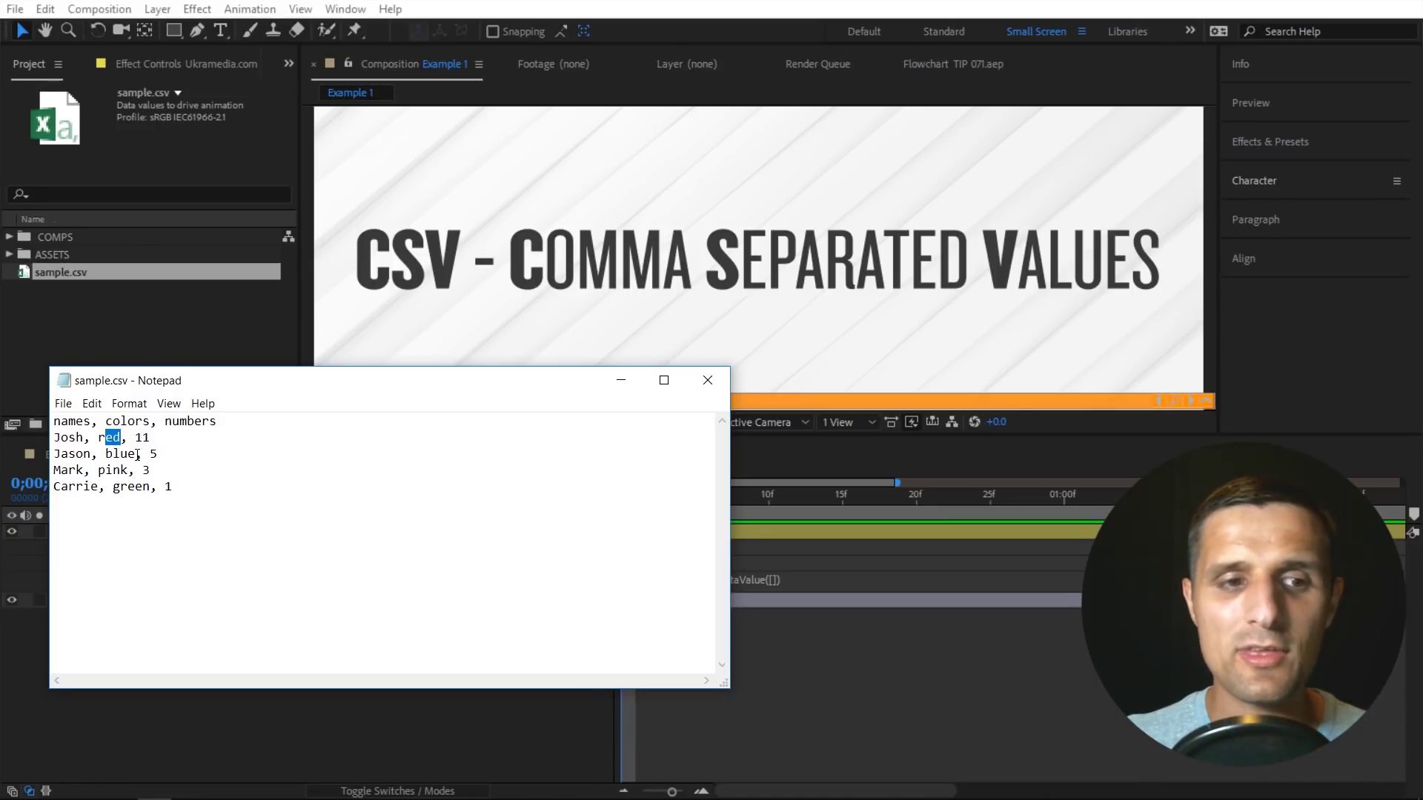
drag(137, 453, 105, 453)
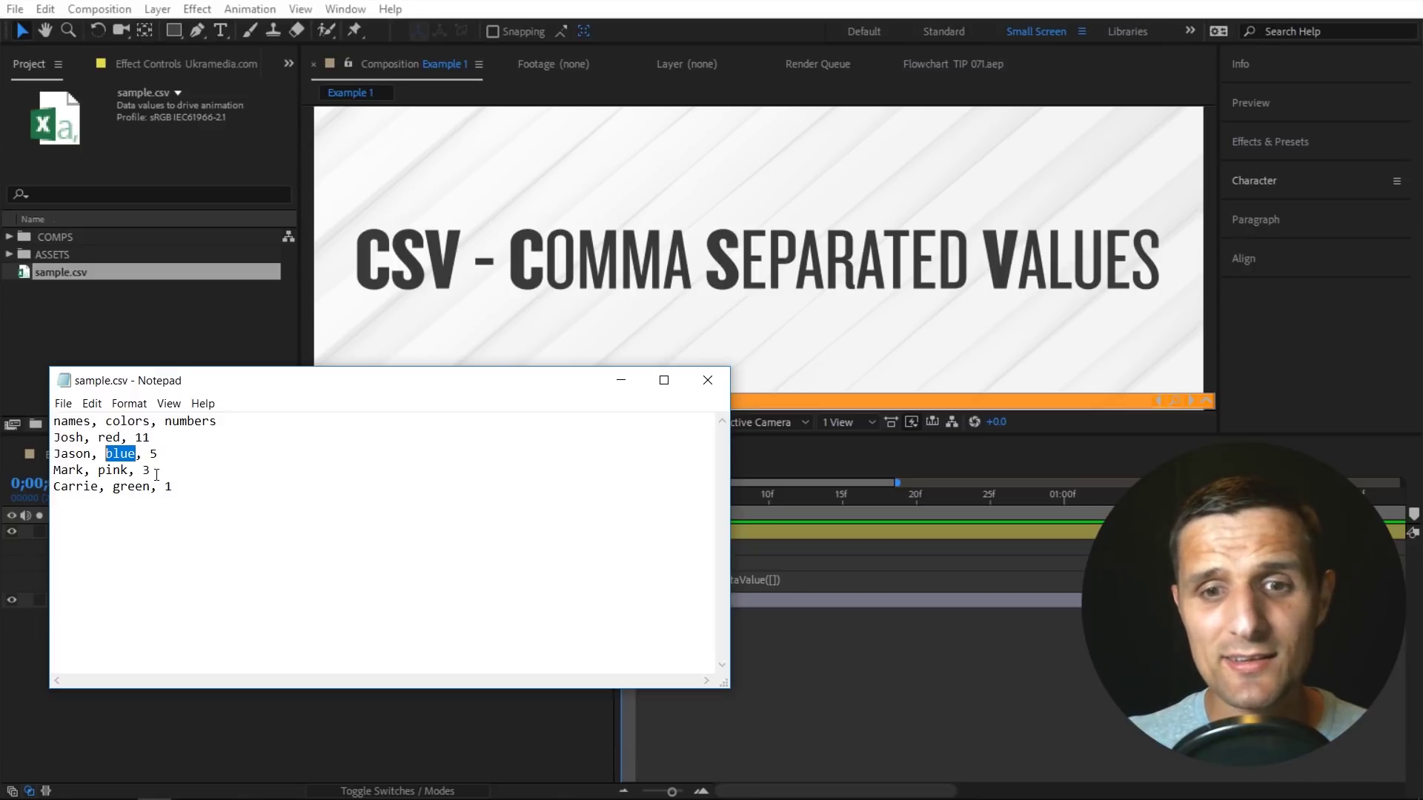
Enter 1, 1 between the dataValue brackets and commit so the comp shows BLUE.
click(774, 578)
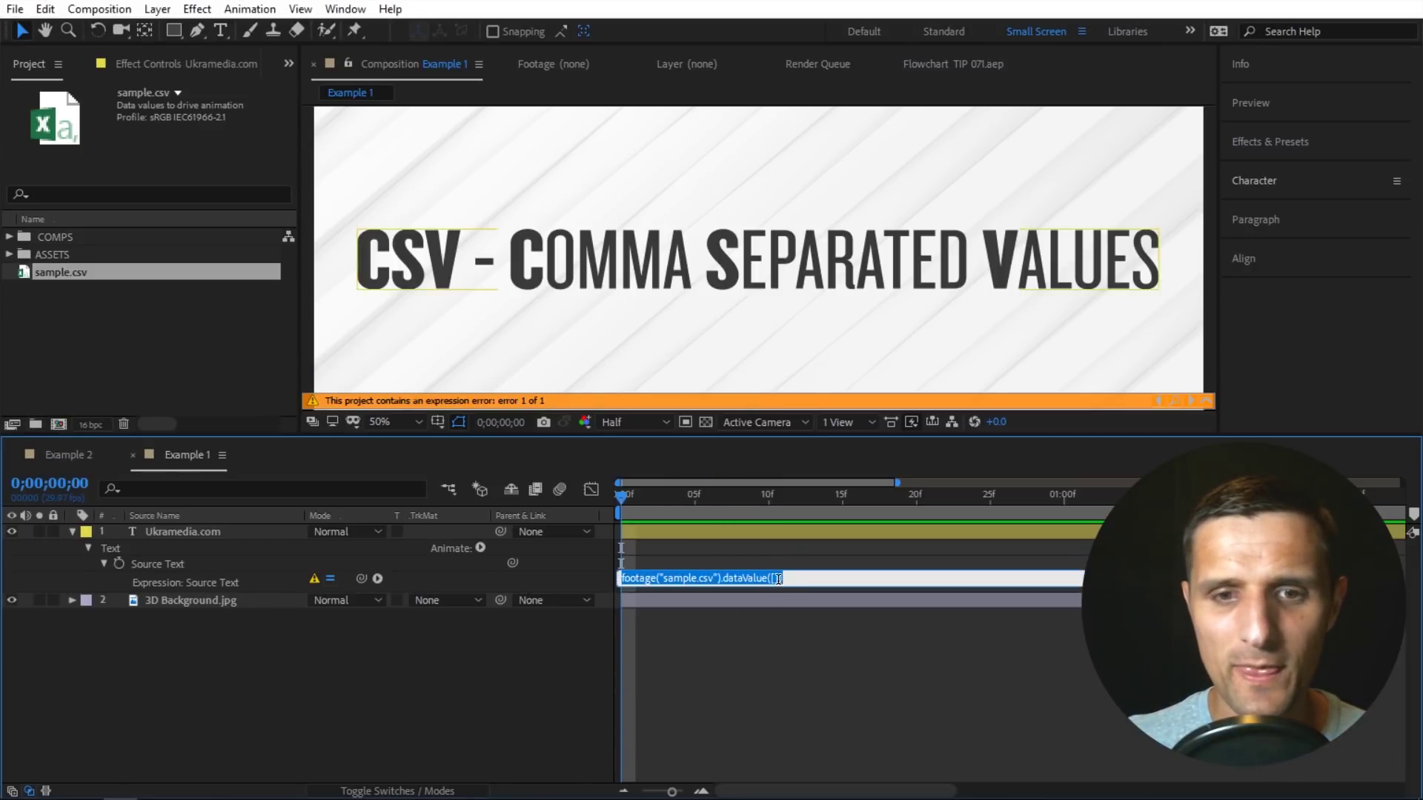
click(774, 578)
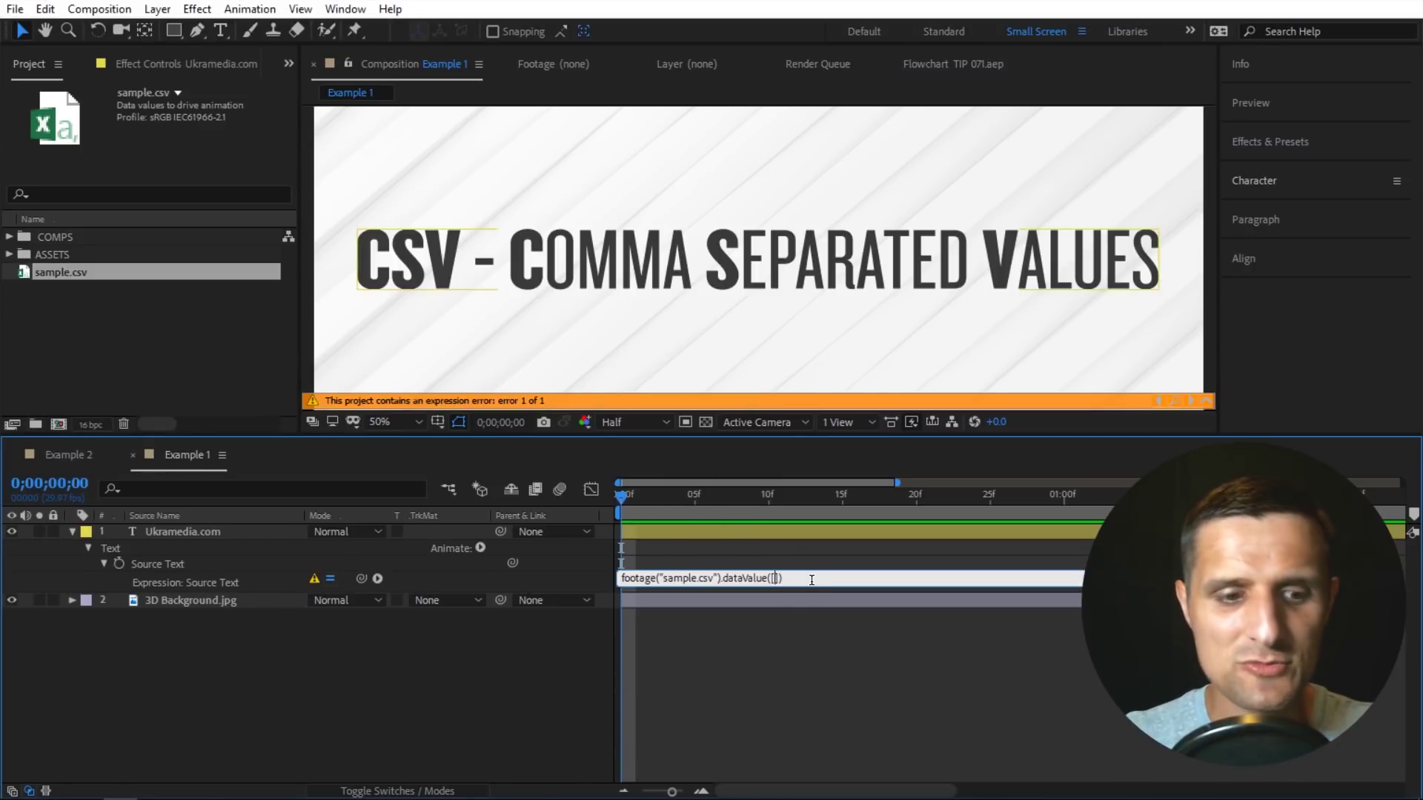
click(775, 578)
text(1, )
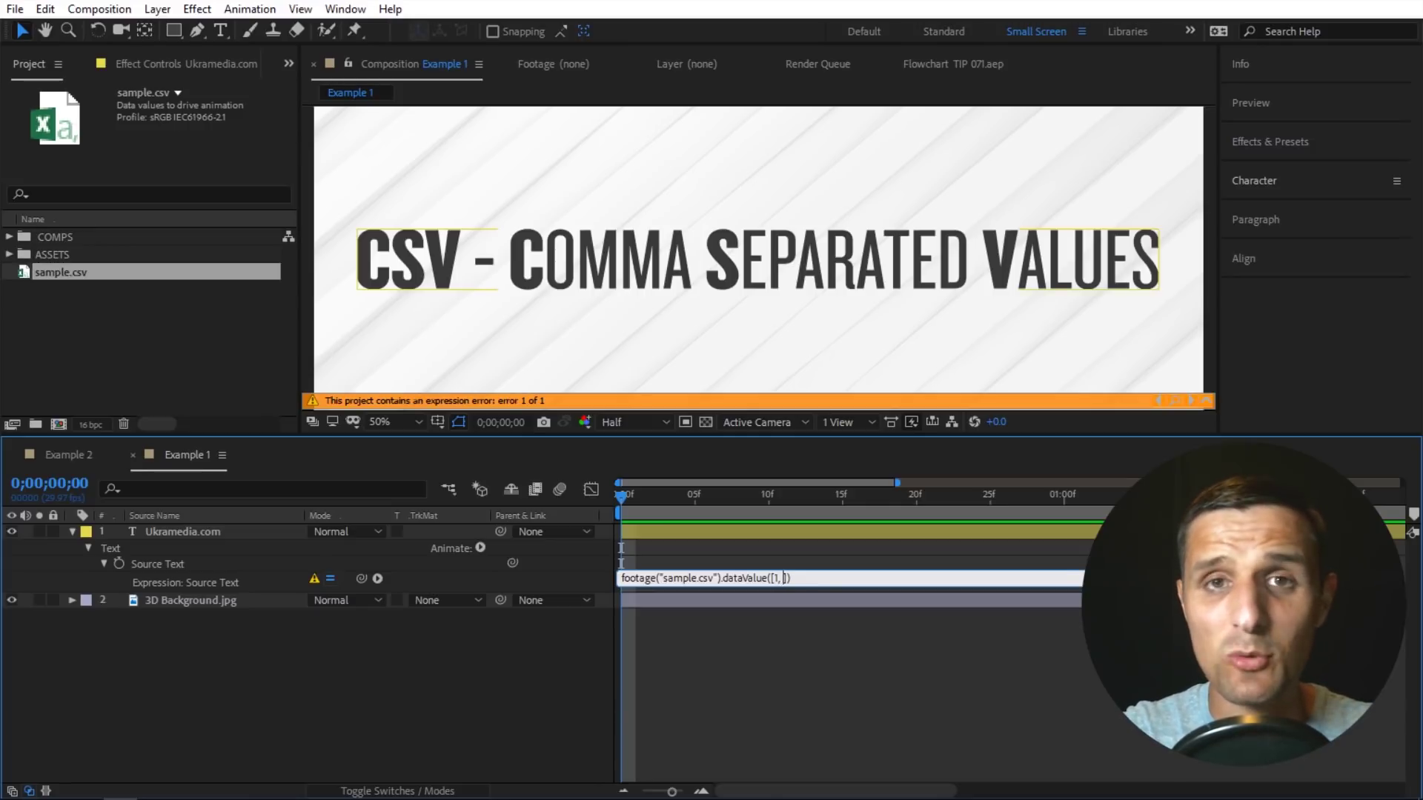
text(1)
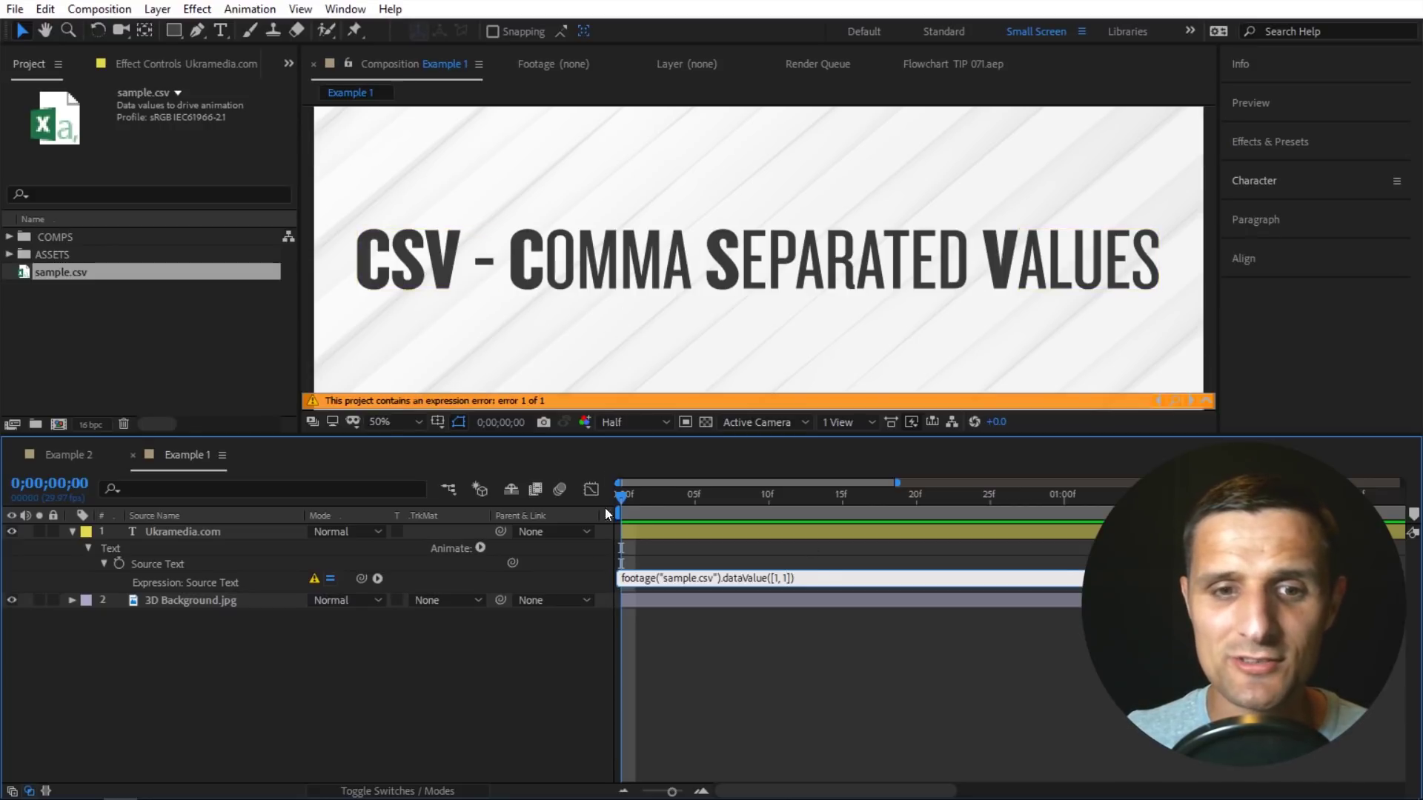
click(572, 657)
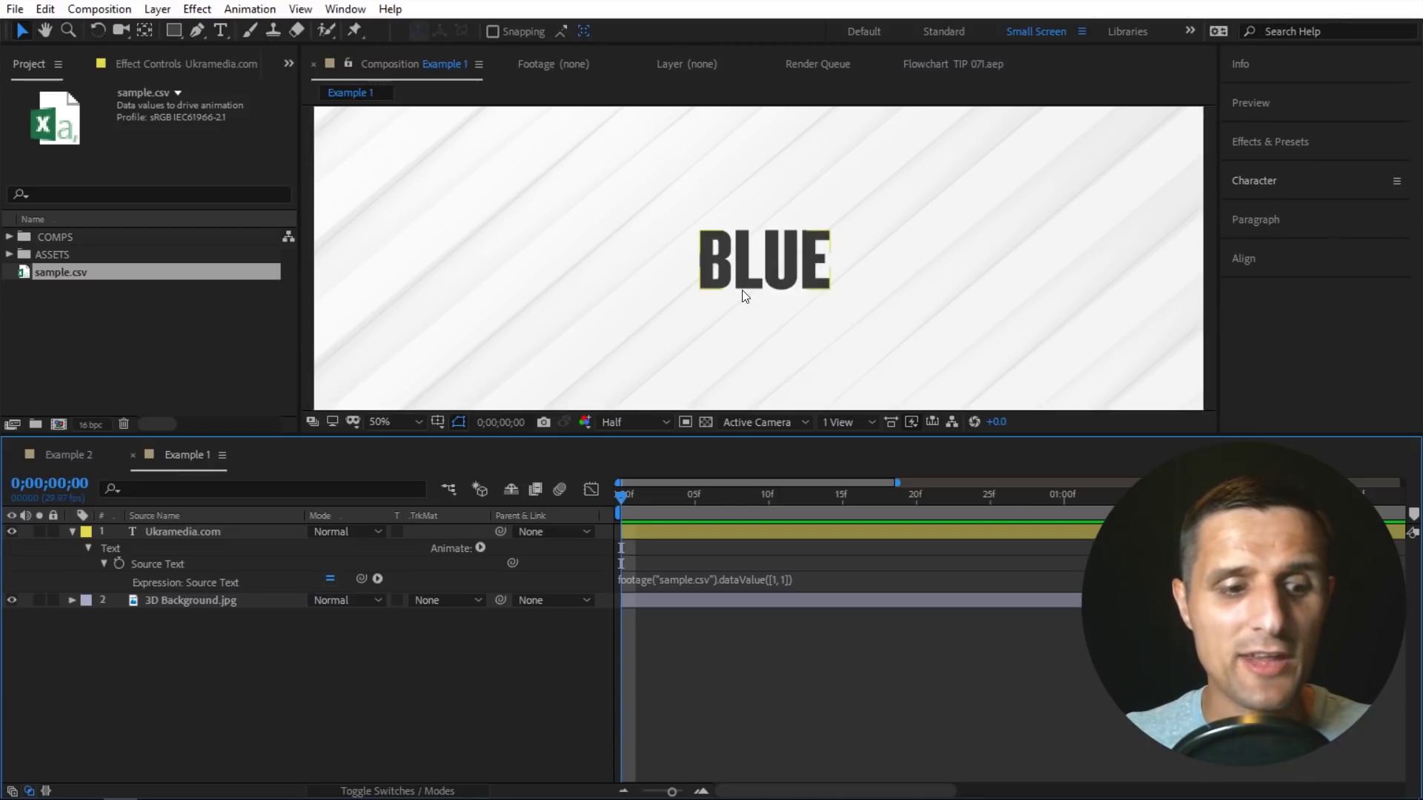
Change Jason's colour in sample.csv from blue to red and save the file.
key(alt+Tab)
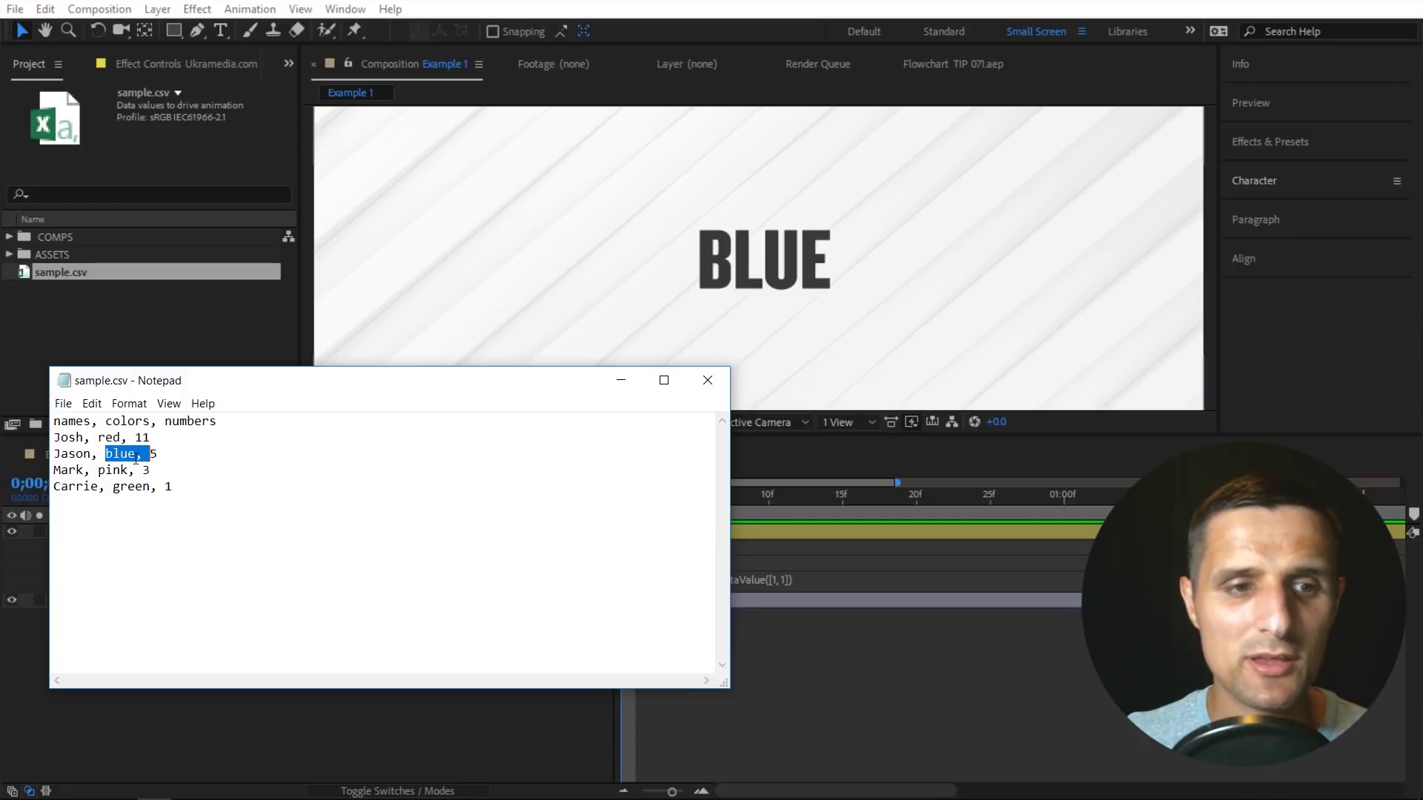
click(137, 453)
drag(137, 454, 106, 454)
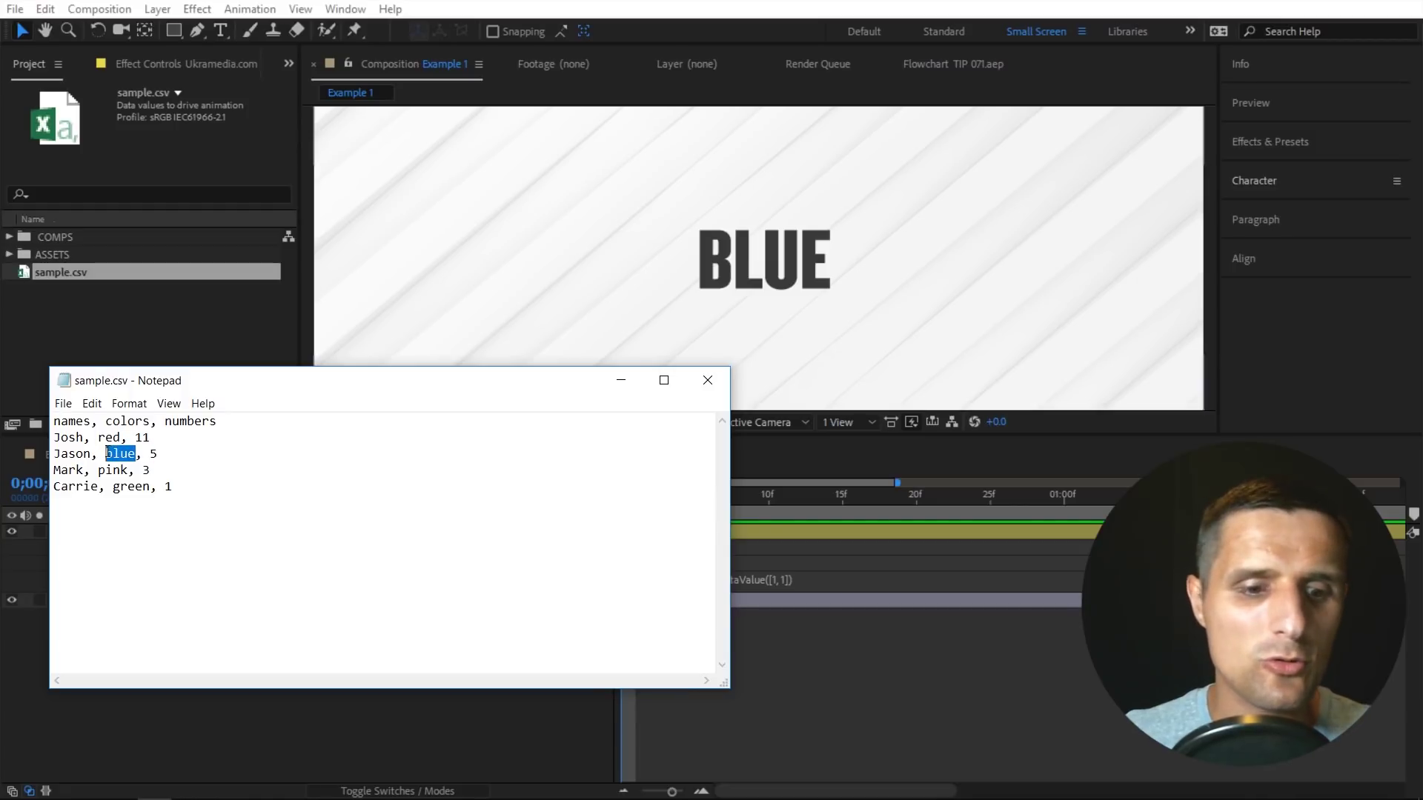
text(red)
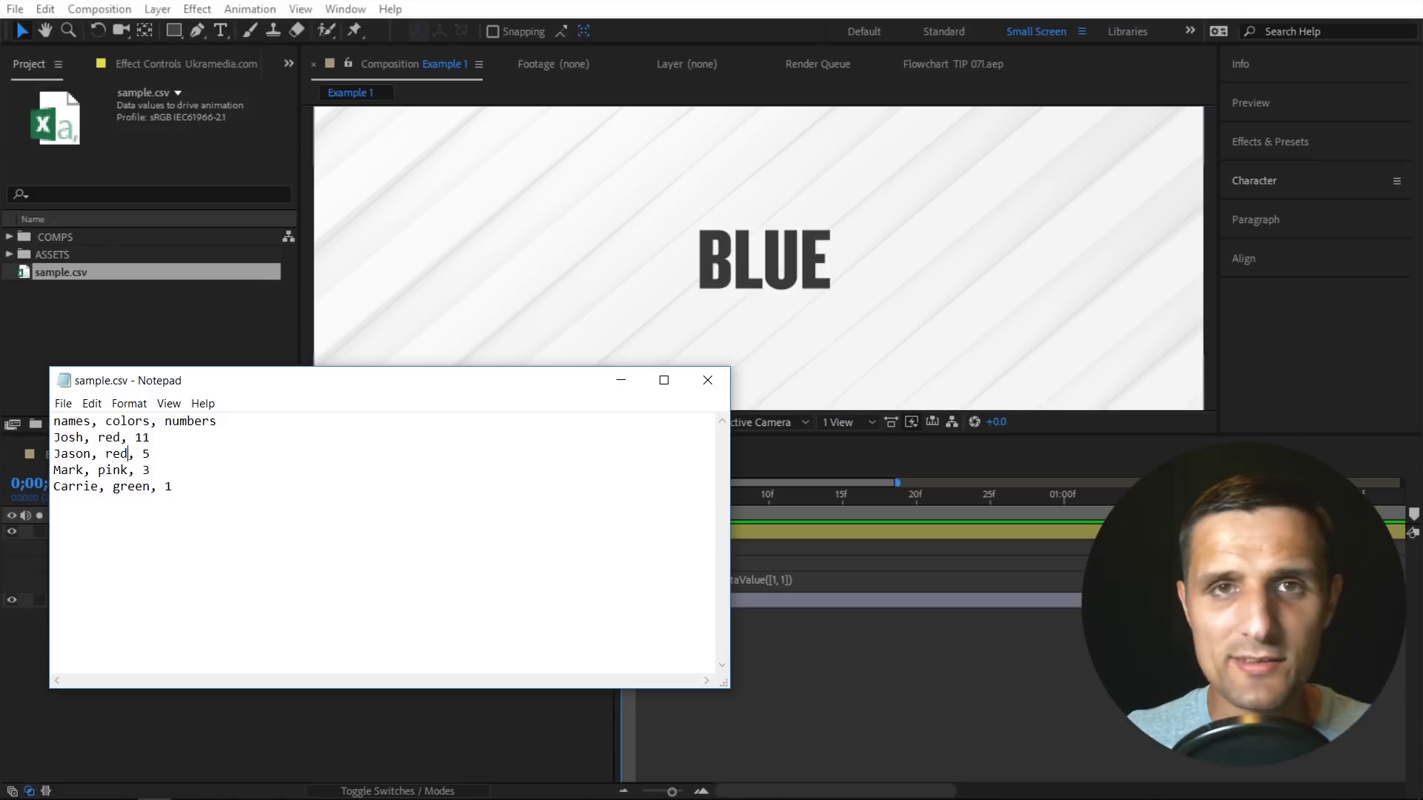
key(ctrl+s)
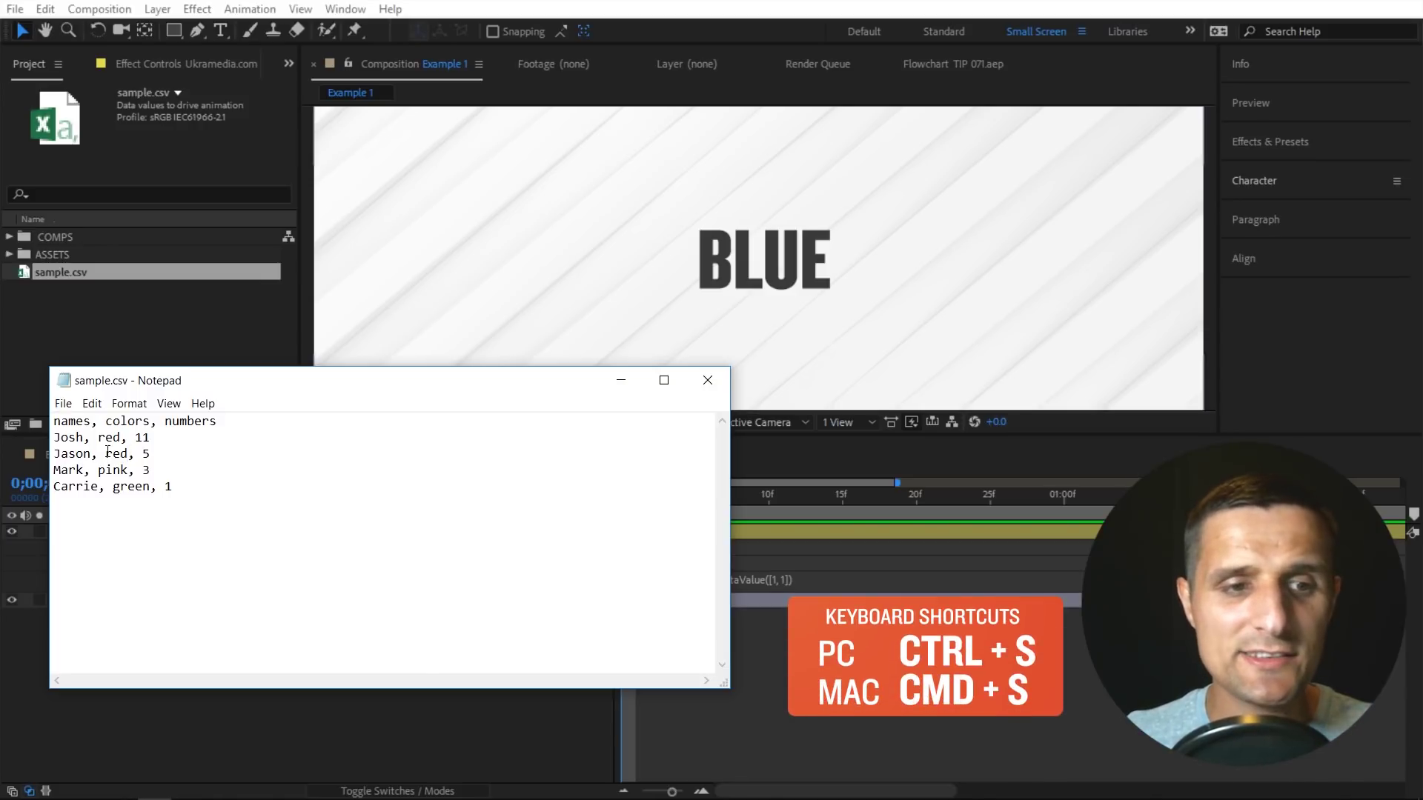
Bring After Effects forward to see the comp now displaying RED.
click(289, 724)
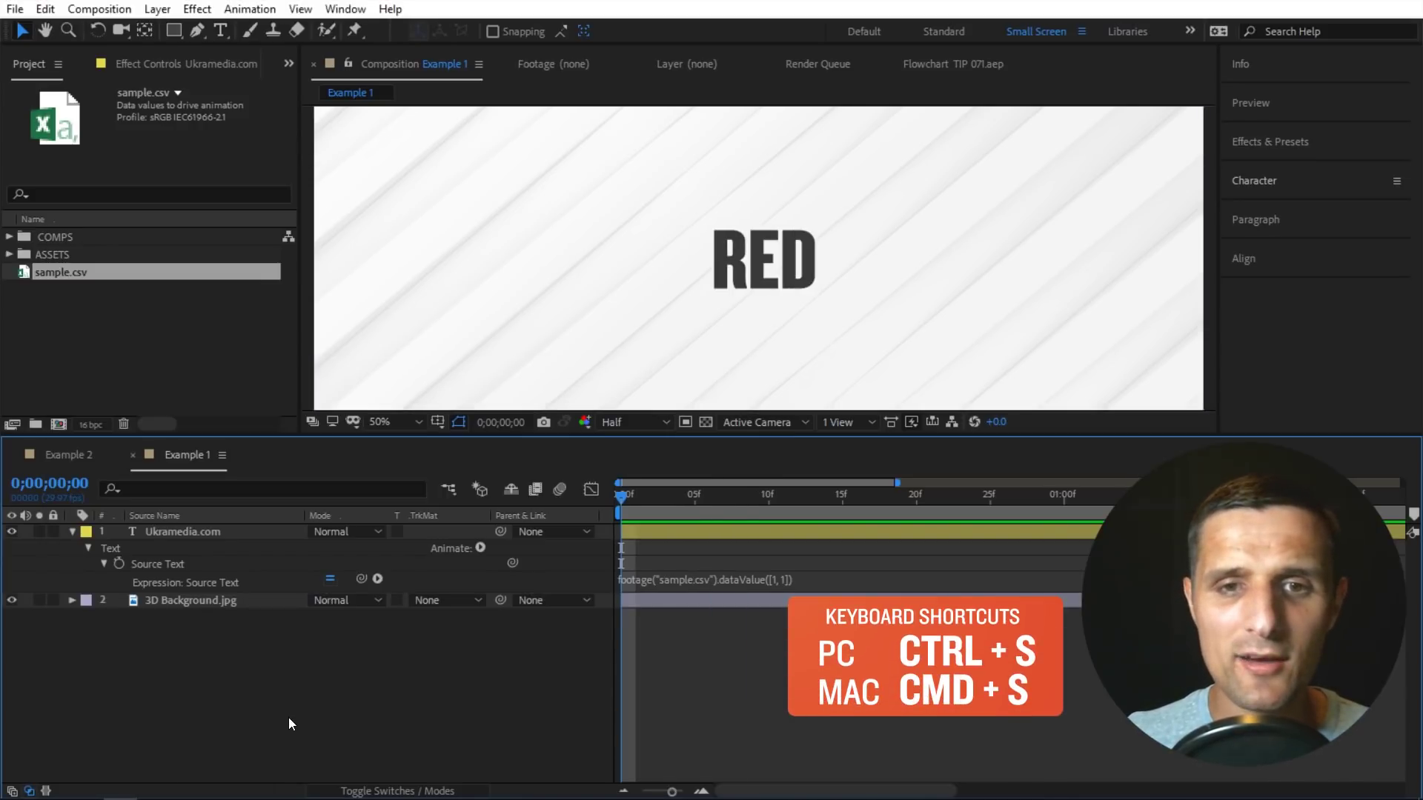